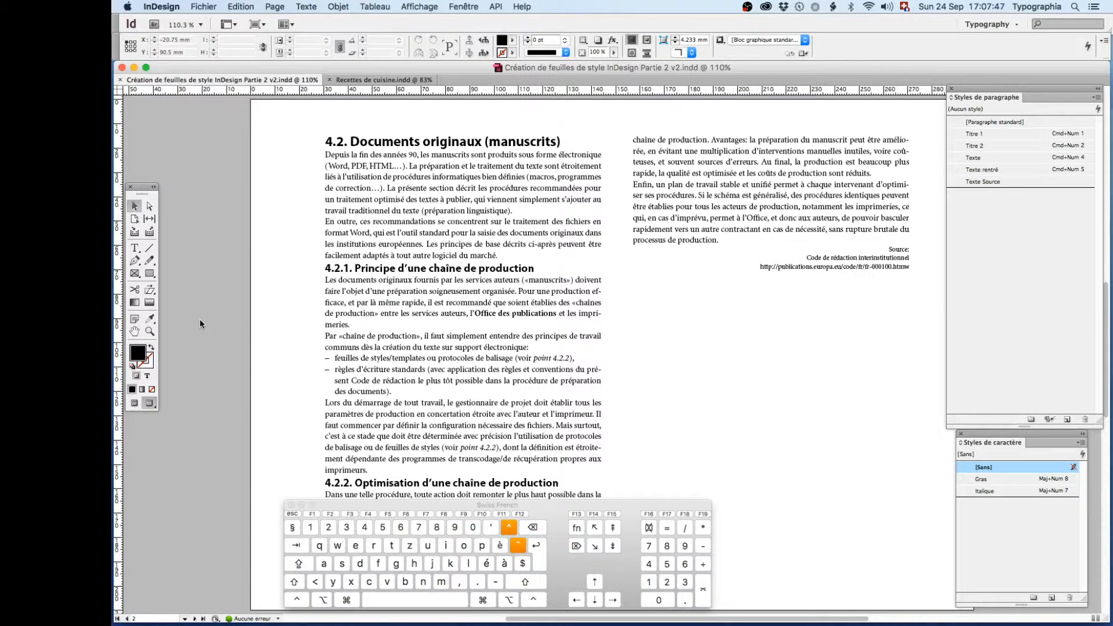
- With the Type tool, apply the Titre 1 paragraph style to heading 4.2 and Titre 2 to heading 4.2.1
click(135, 248)
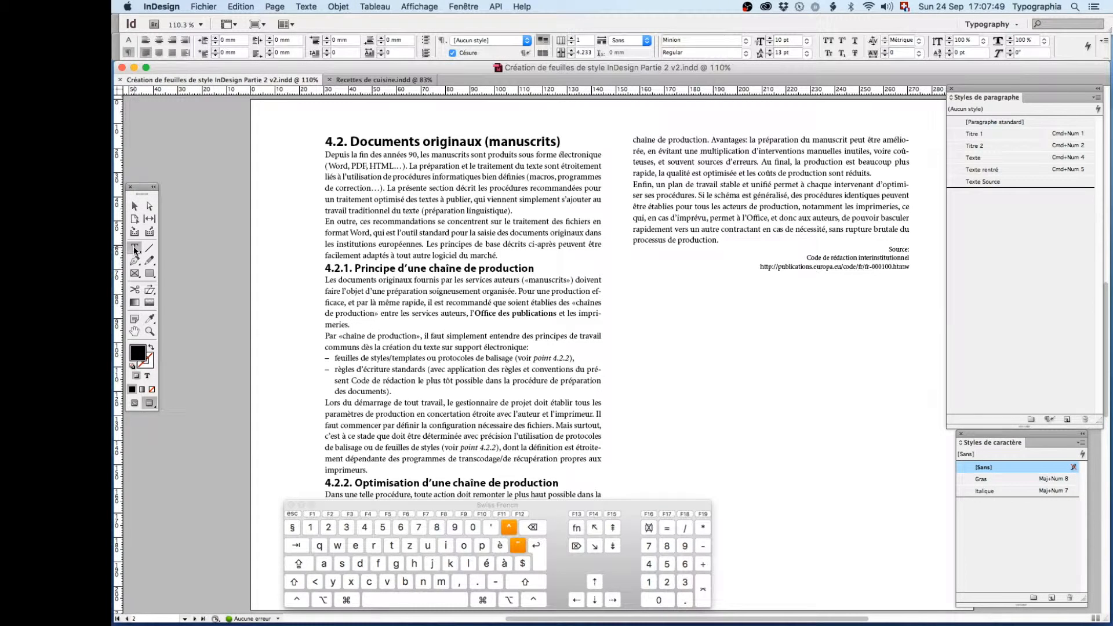
click(366, 140)
click(977, 134)
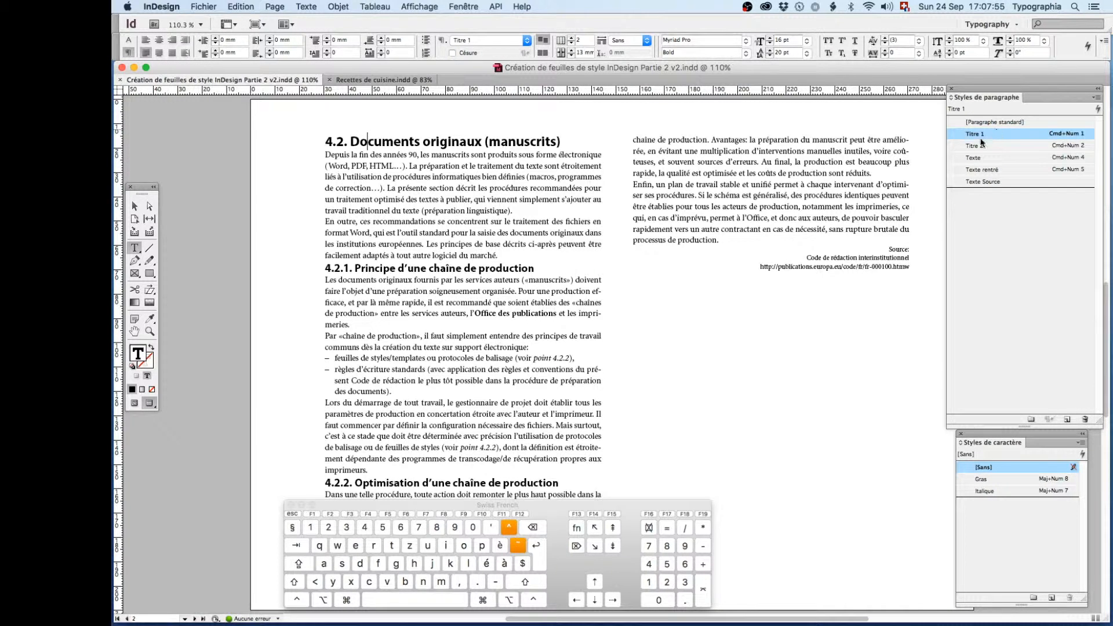
click(464, 266)
key(super+KP_2)
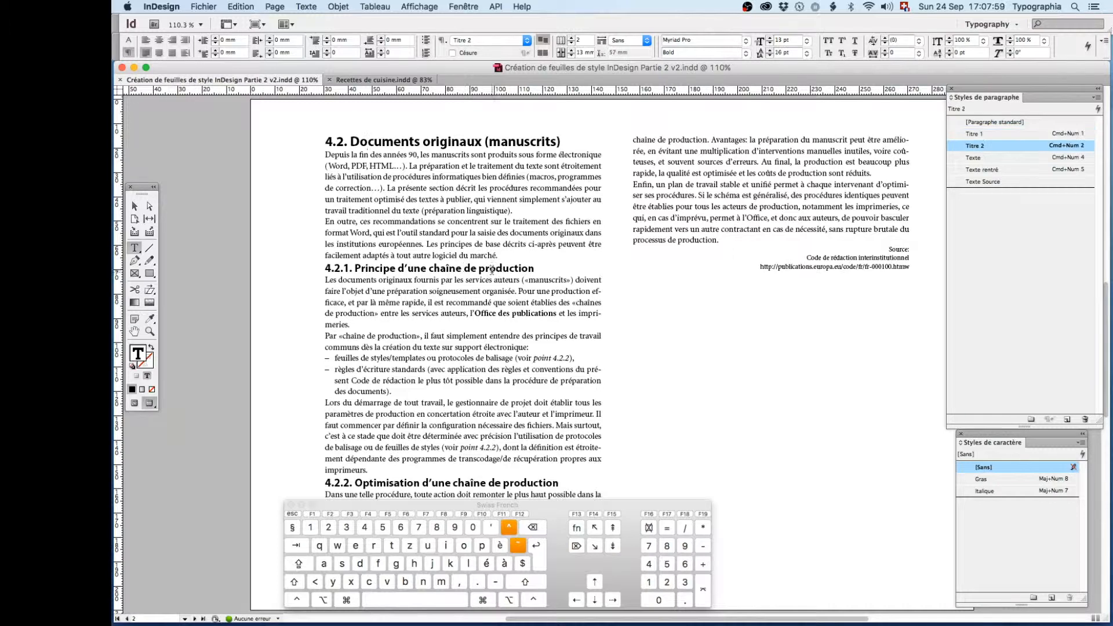
- Review the general options of the Titre 2 paragraph style, including the style it is based on, without changing them
right_click(975, 146)
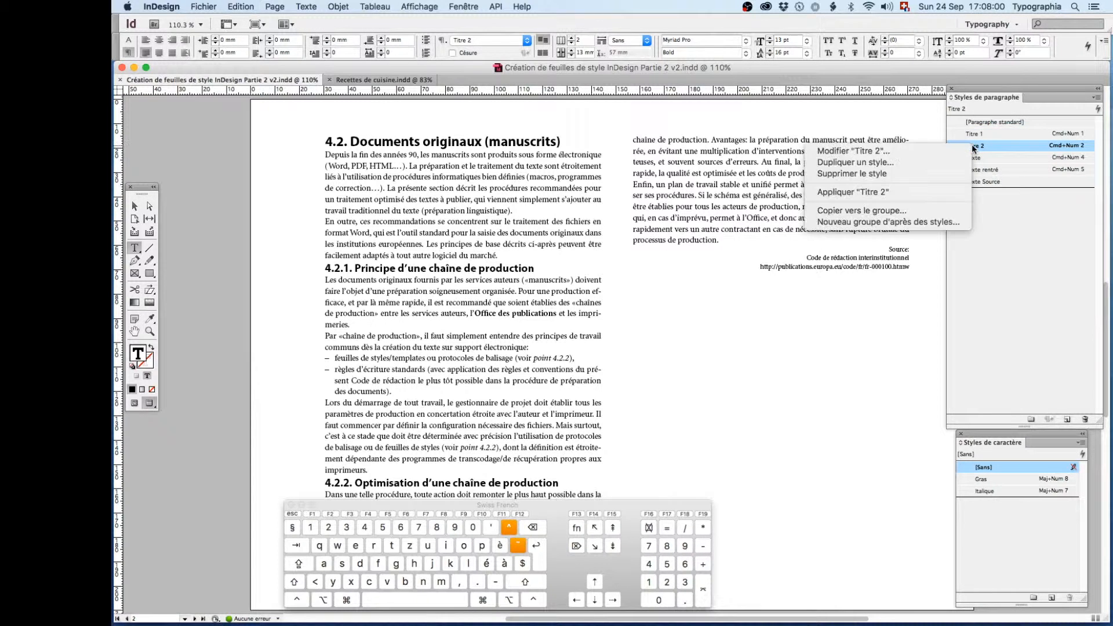
click(909, 151)
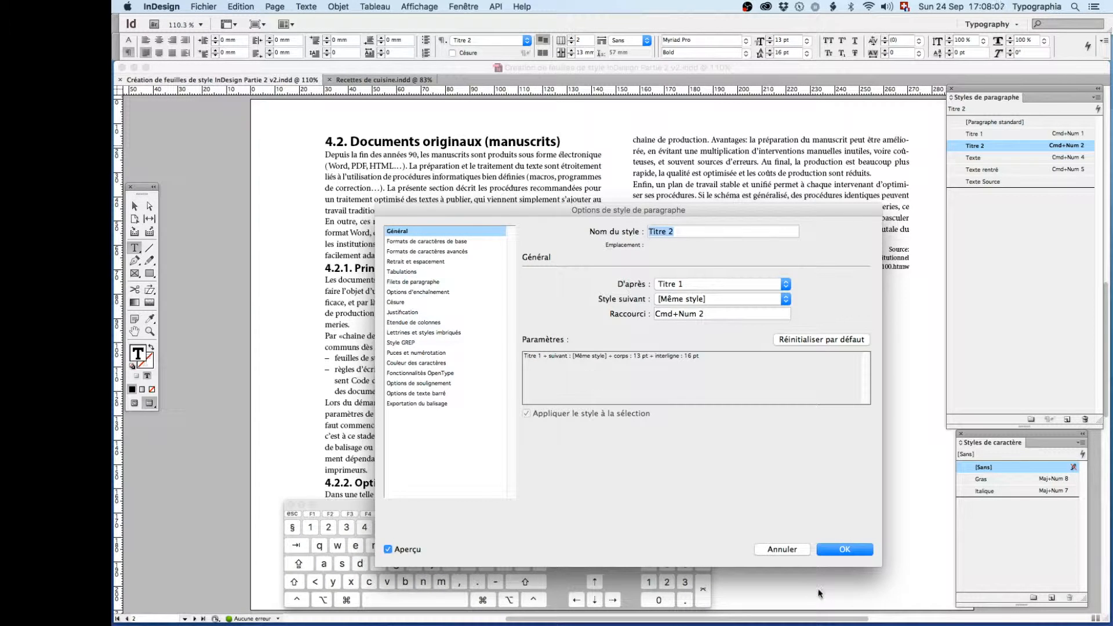
click(782, 549)
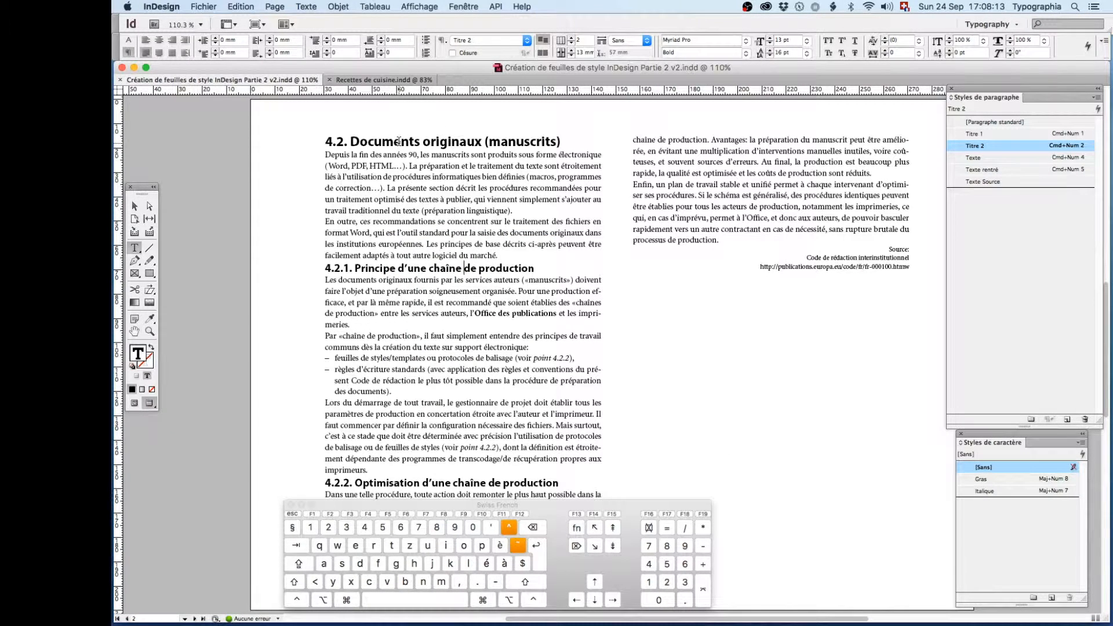
- Compare the formatting of heading 4.2 with that of the first body paragraph, including the paragraph's character settings
click(415, 142)
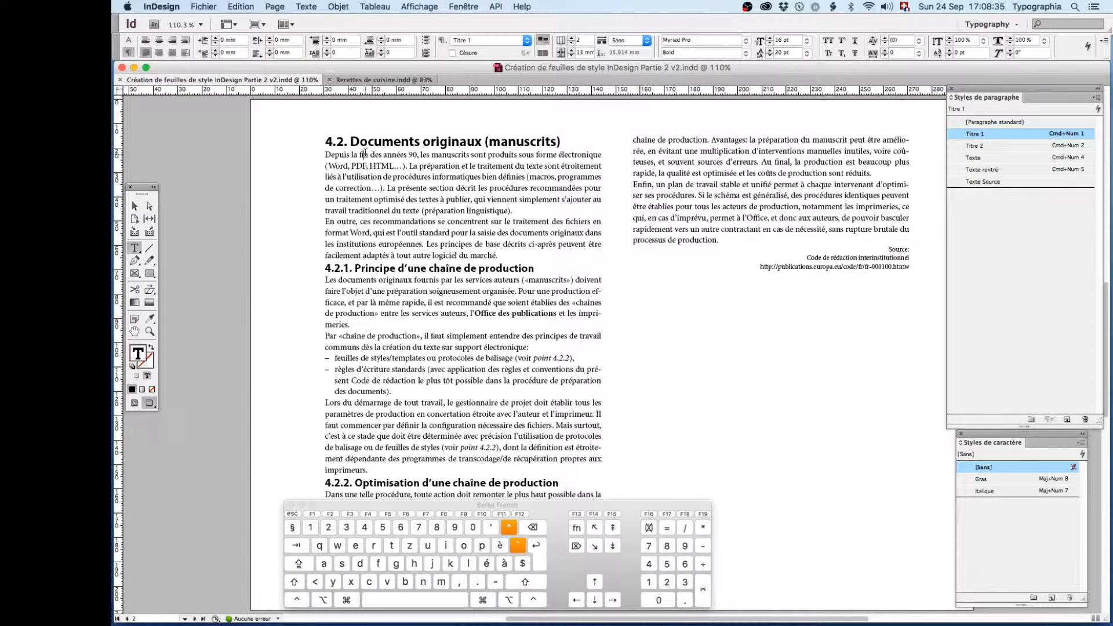
drag(364, 154, 367, 164)
click(385, 155)
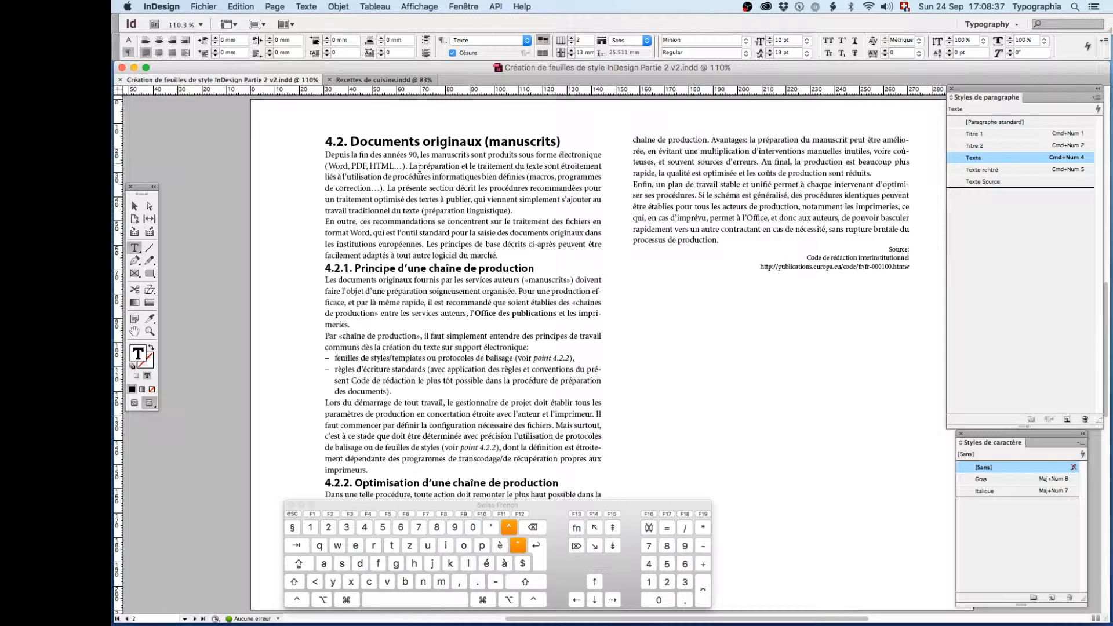
click(129, 39)
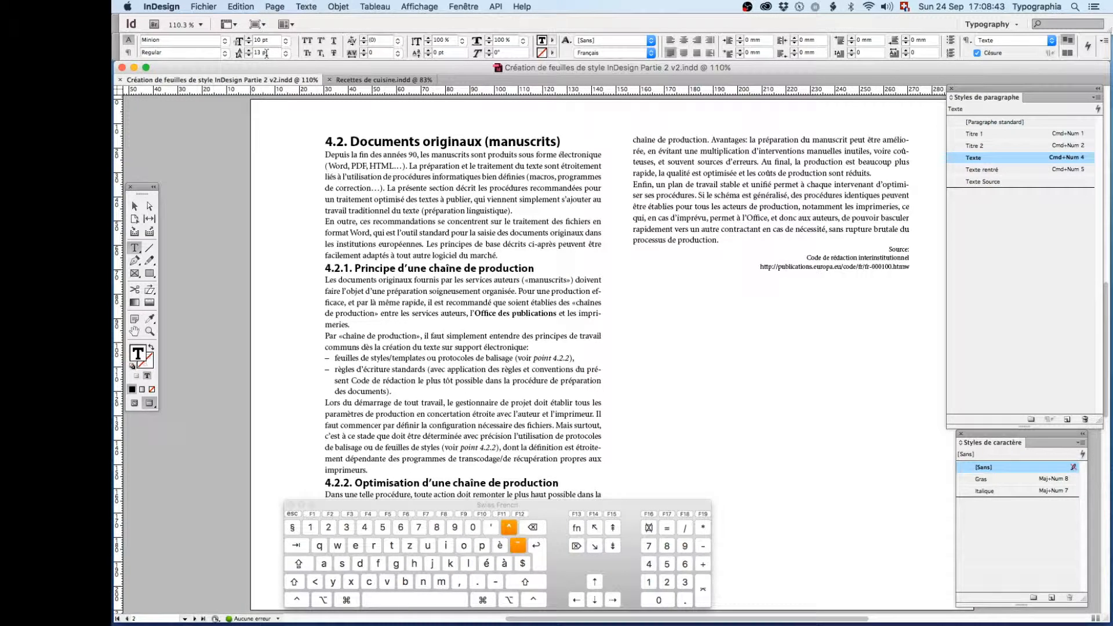
- Set the space after the 4.2 heading paragraph to 13 pt
click(405, 141)
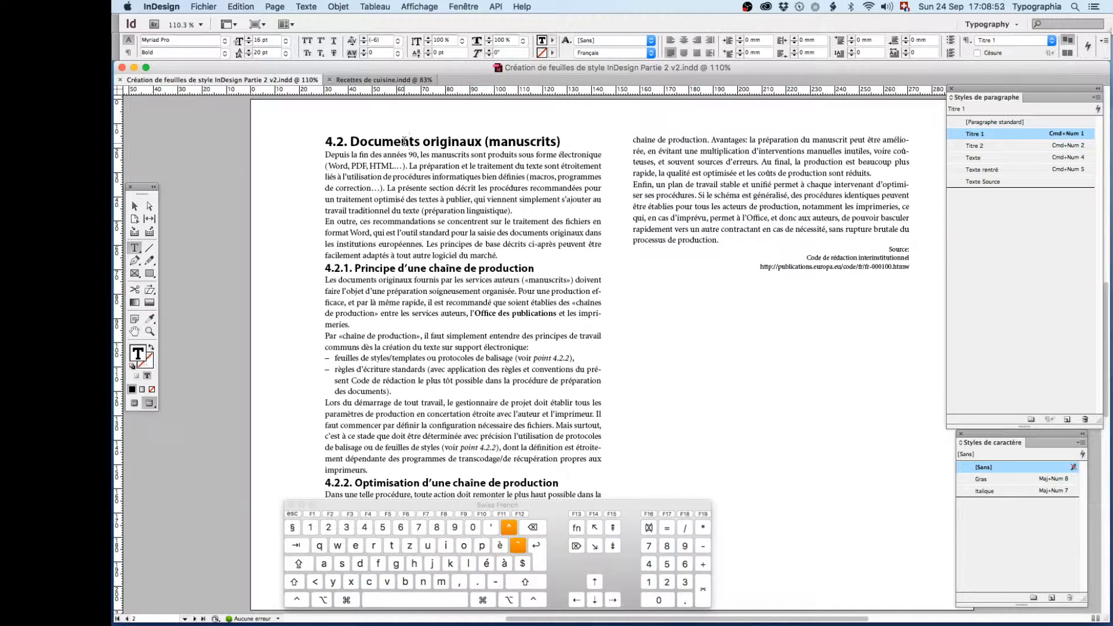
click(127, 53)
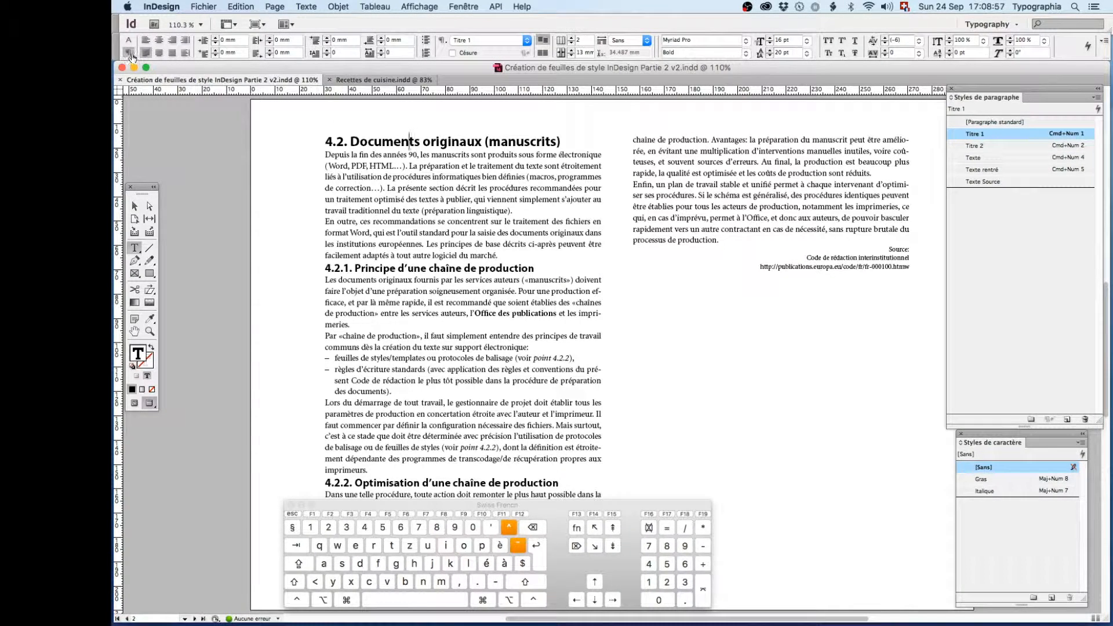
click(406, 42)
double_click(407, 41)
text(13)
key(Return)
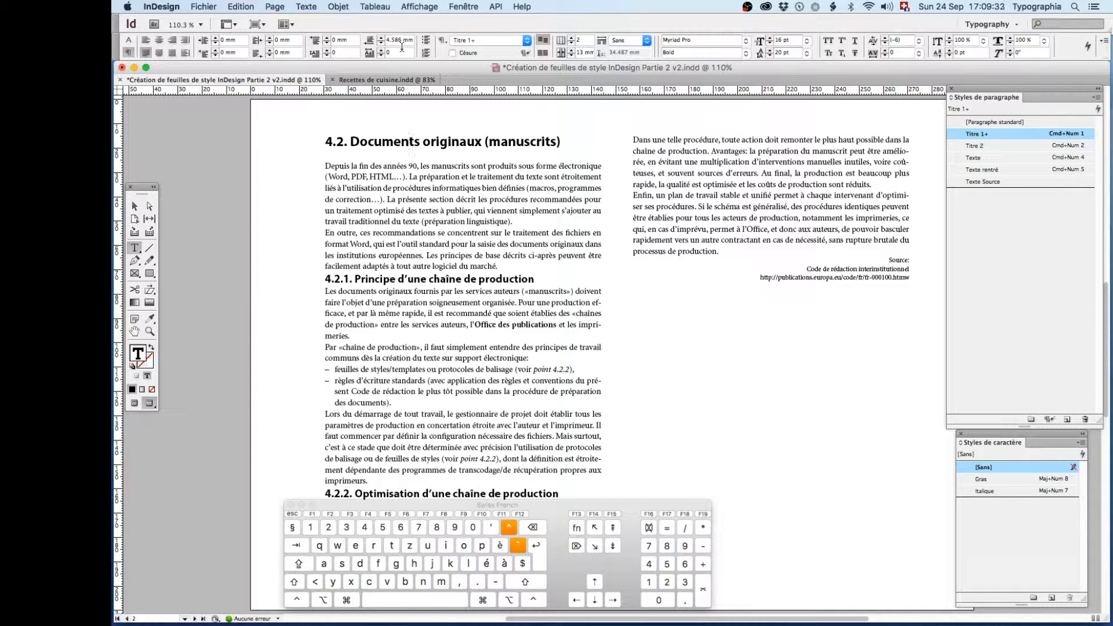
- Redefine the Titre 1 style from heading 4.2 so that it includes the modified space after
double_click(405, 141)
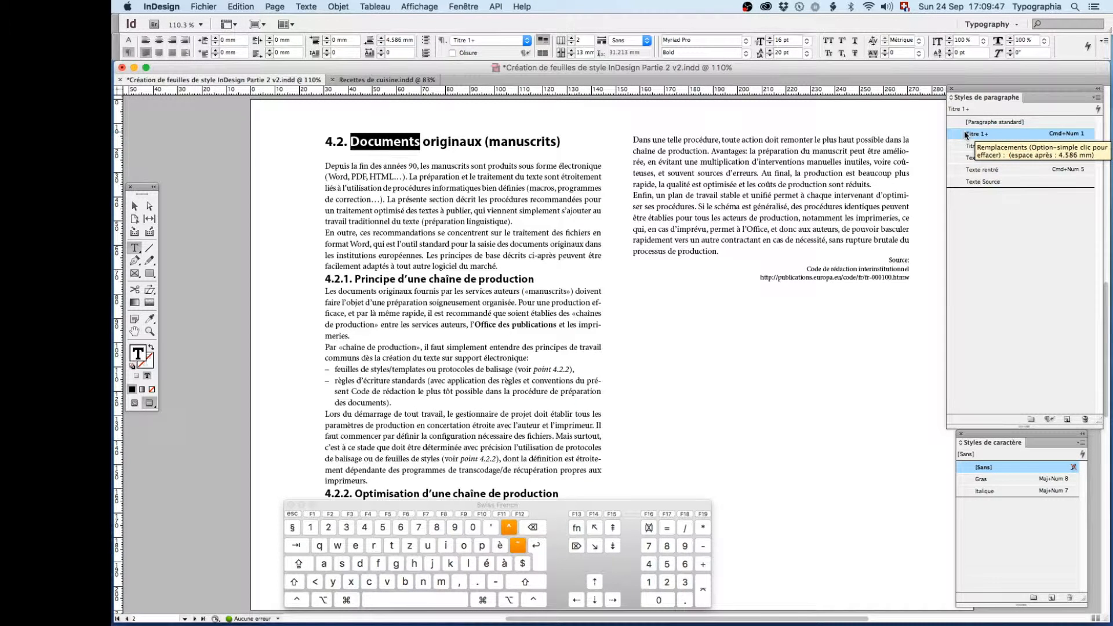
right_click(965, 134)
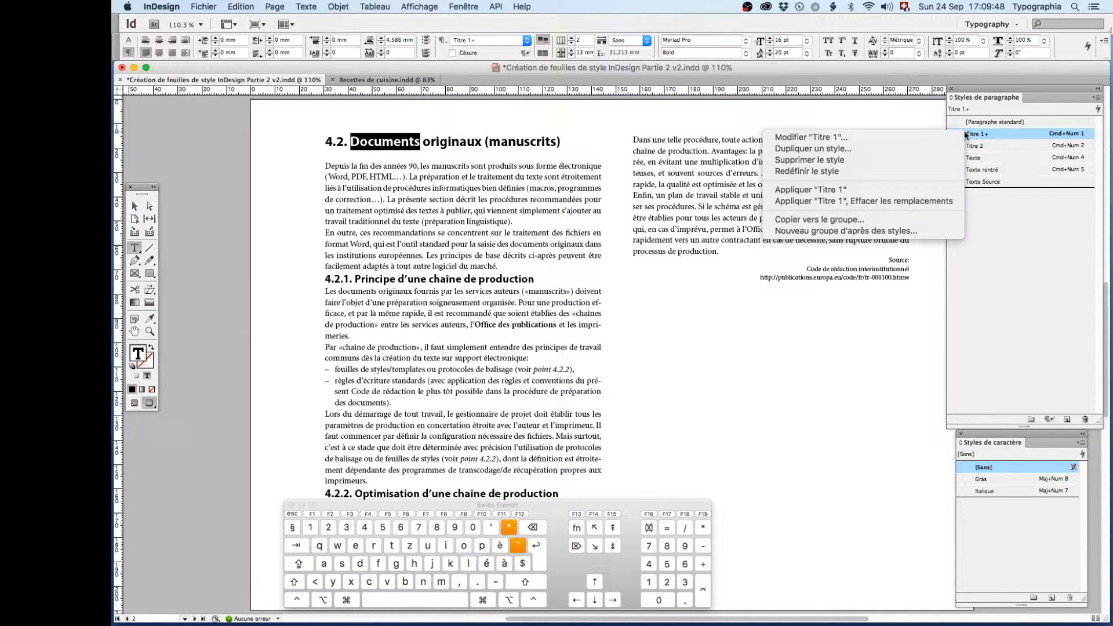
click(902, 170)
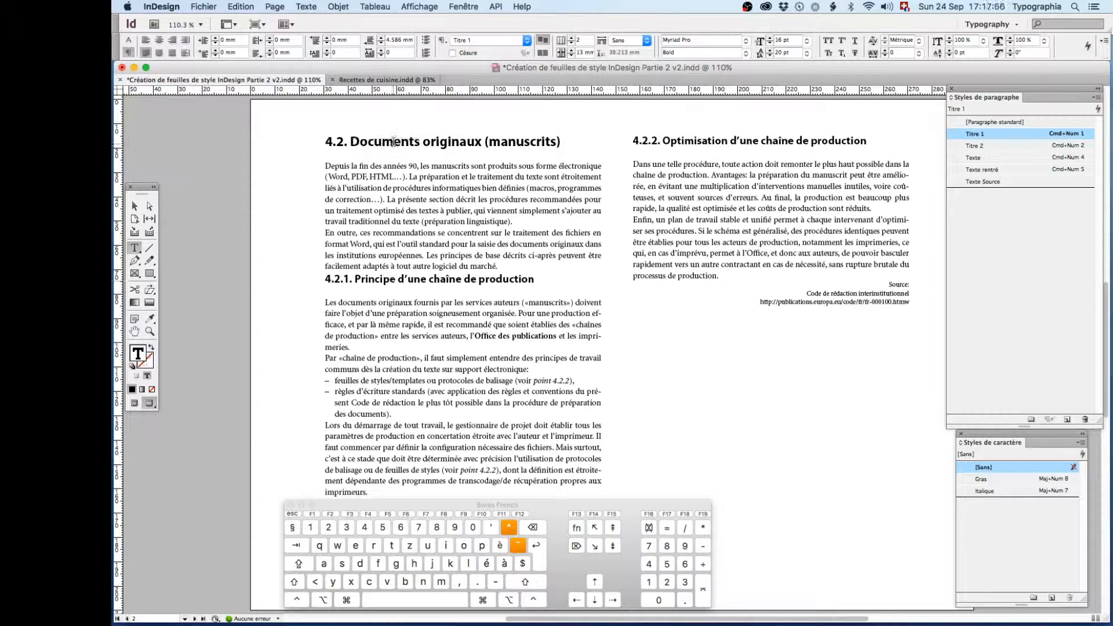
- Halve the space after heading 4.2 by dividing its current value by 2
click(393, 142)
click(375, 141)
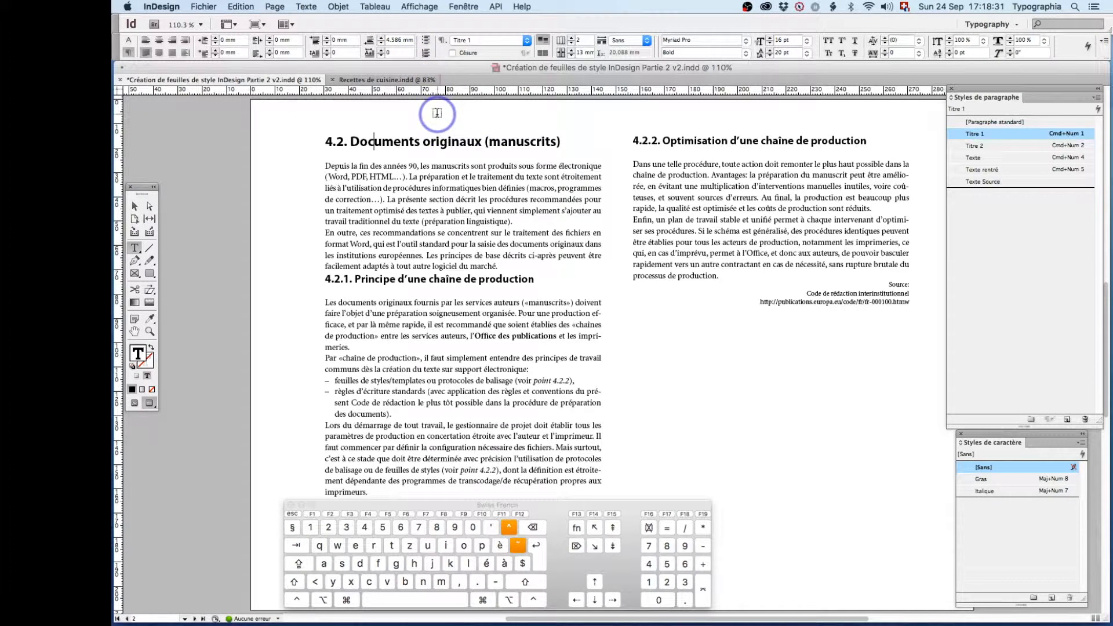
click(412, 40)
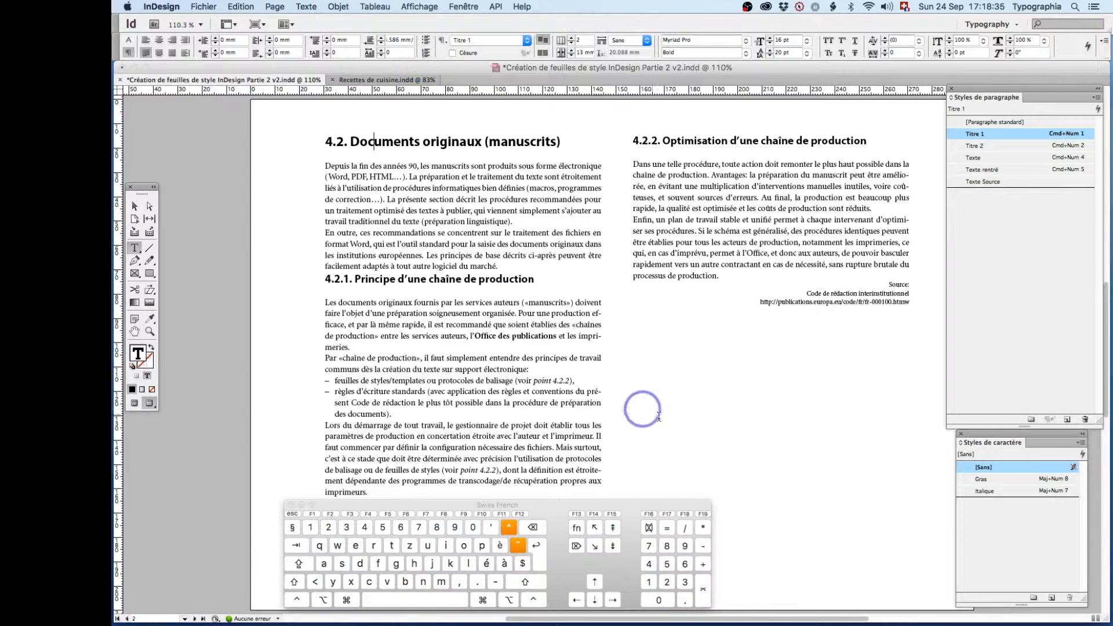
text(/)
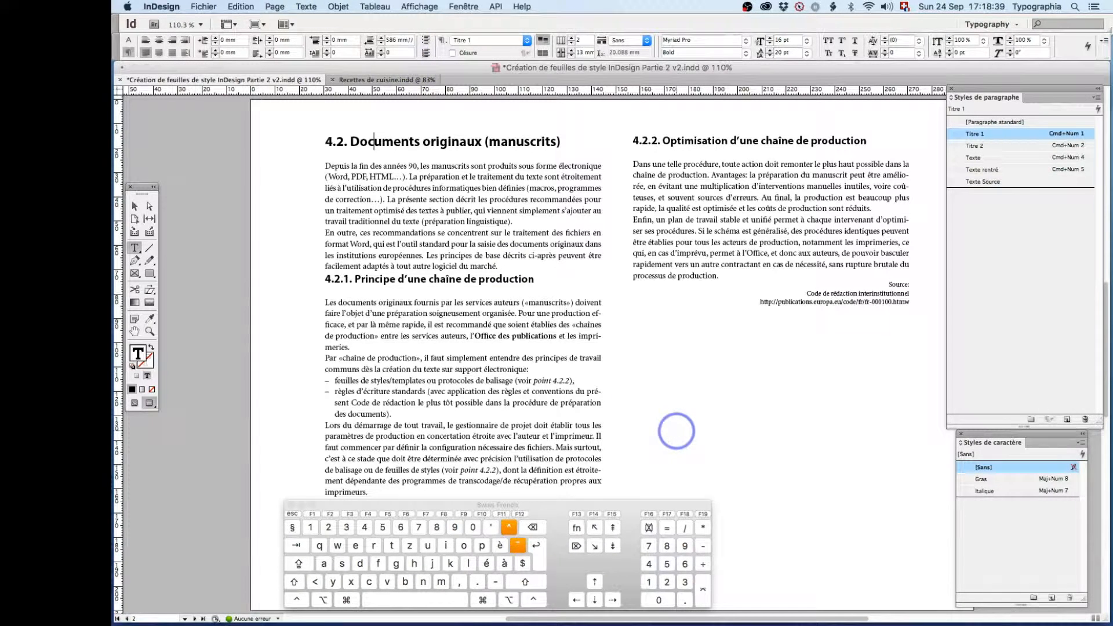
key(BackSpace)
text(2)
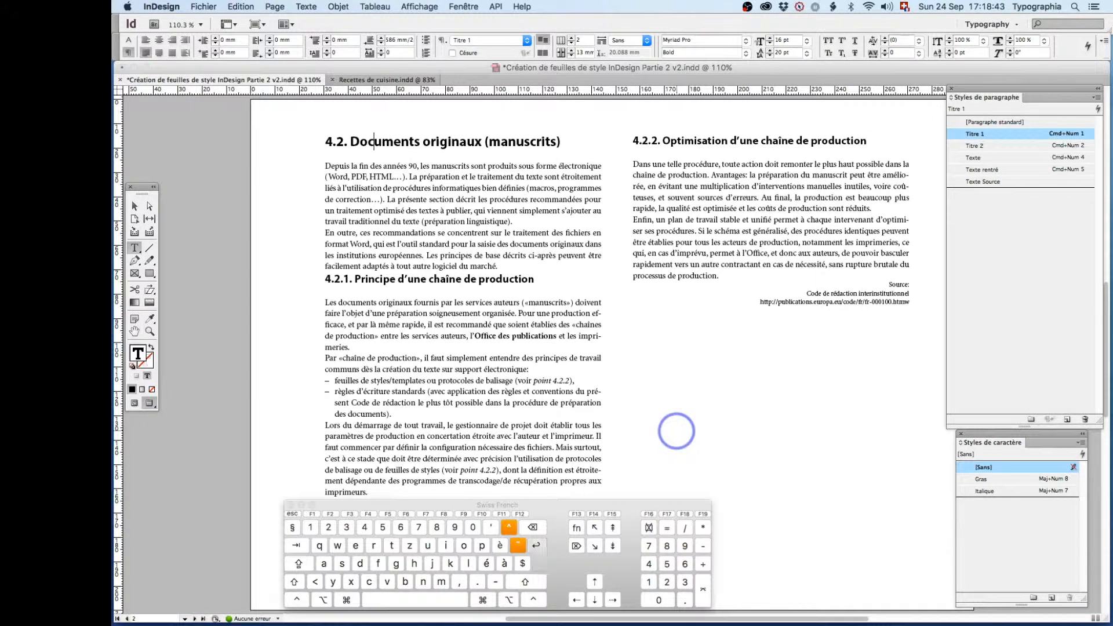
key(Return)
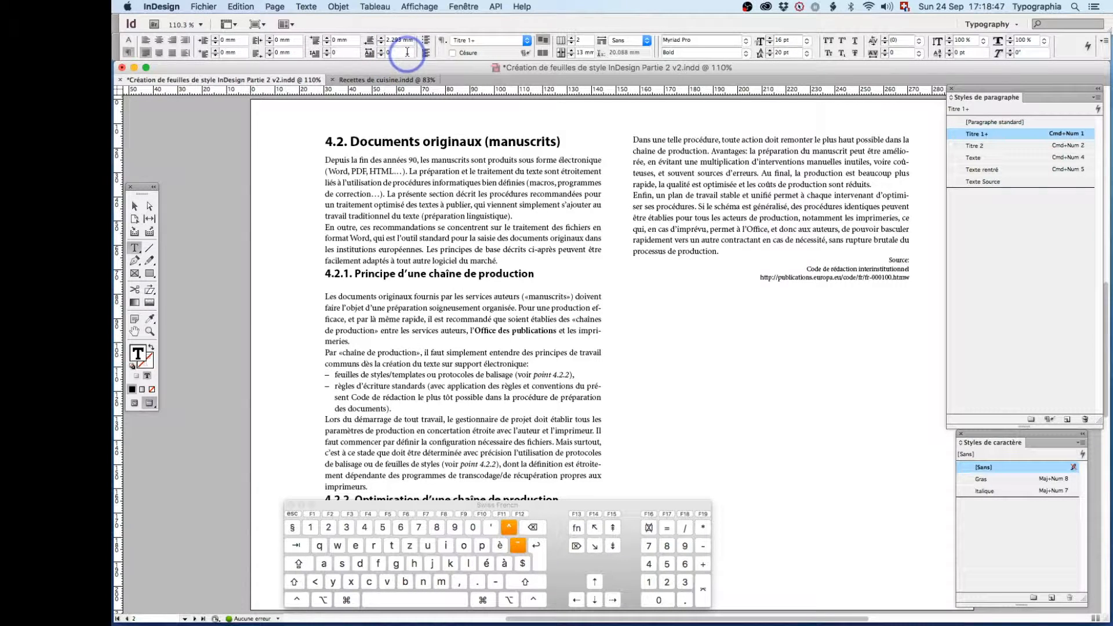
- Set the space before heading 4.2 to 6.5 pt and redefine the Titre 1 style with the new spacing
click(348, 39)
text(6.5pt)
key(Return)
right_click(972, 135)
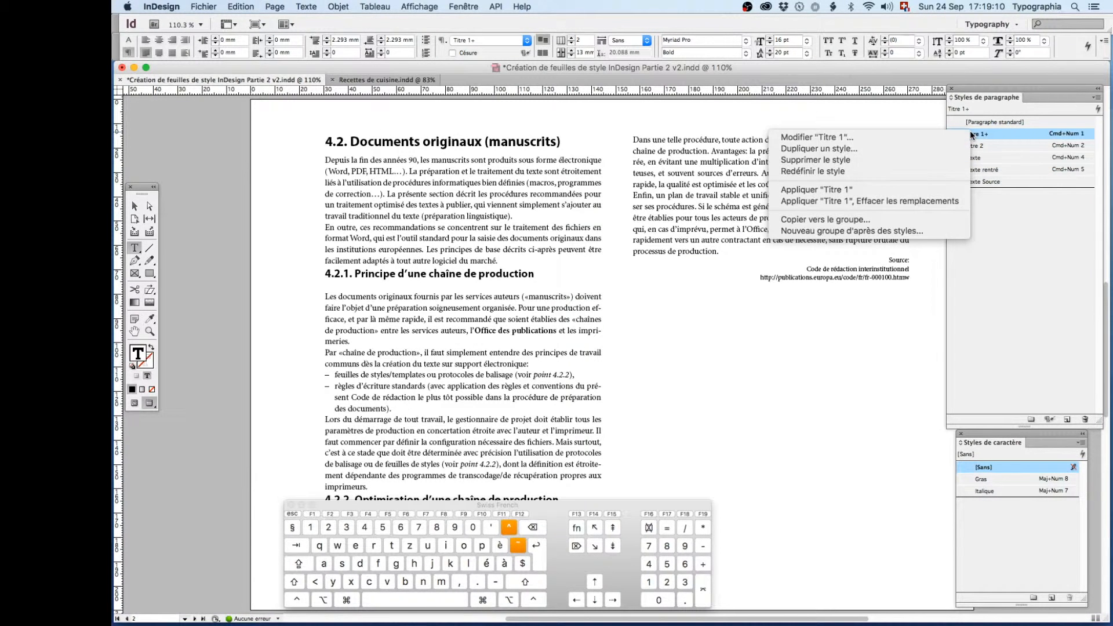
click(867, 172)
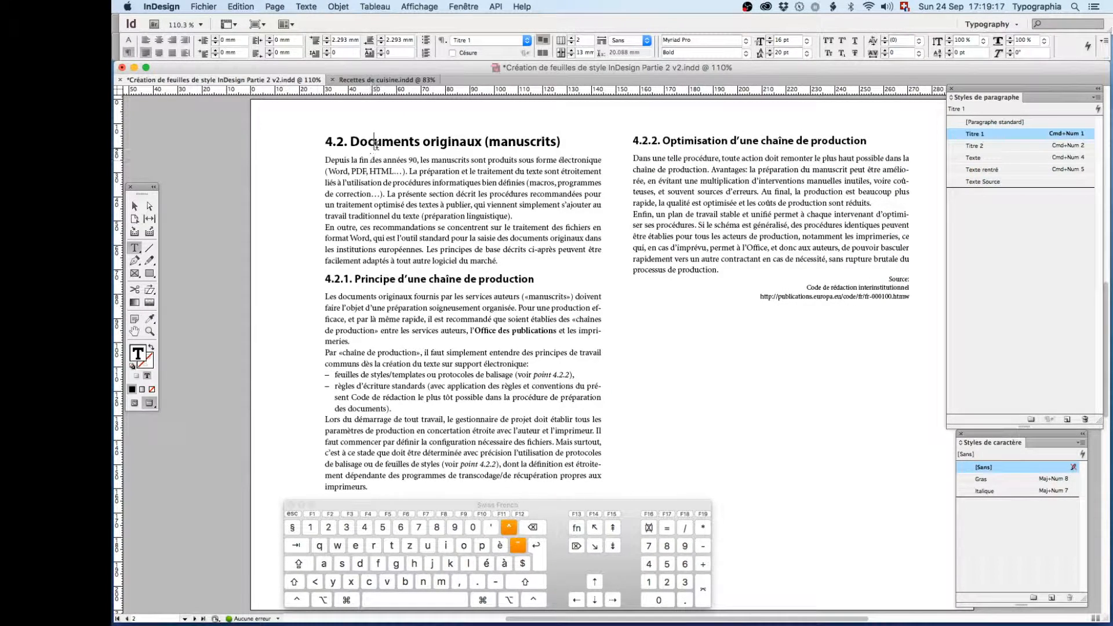
- Copy the first body paragraph and paste it above heading 4.2 to test the space before the heading
triple_click(377, 142)
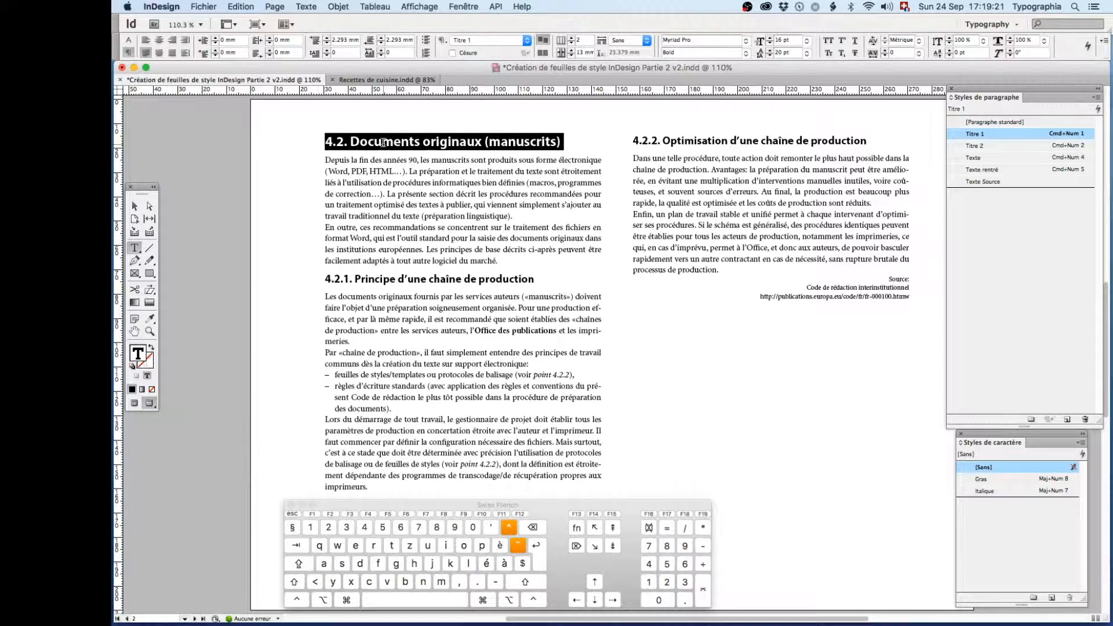
click(384, 142)
click(142, 207)
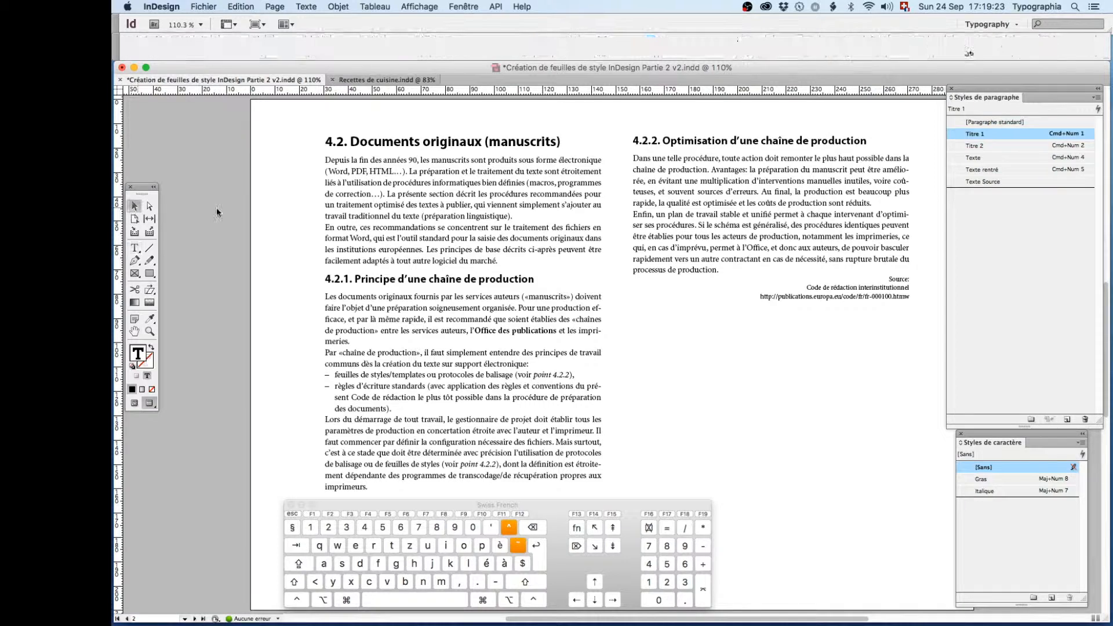
click(135, 247)
click(335, 160)
triple_click(336, 160)
key(super+c)
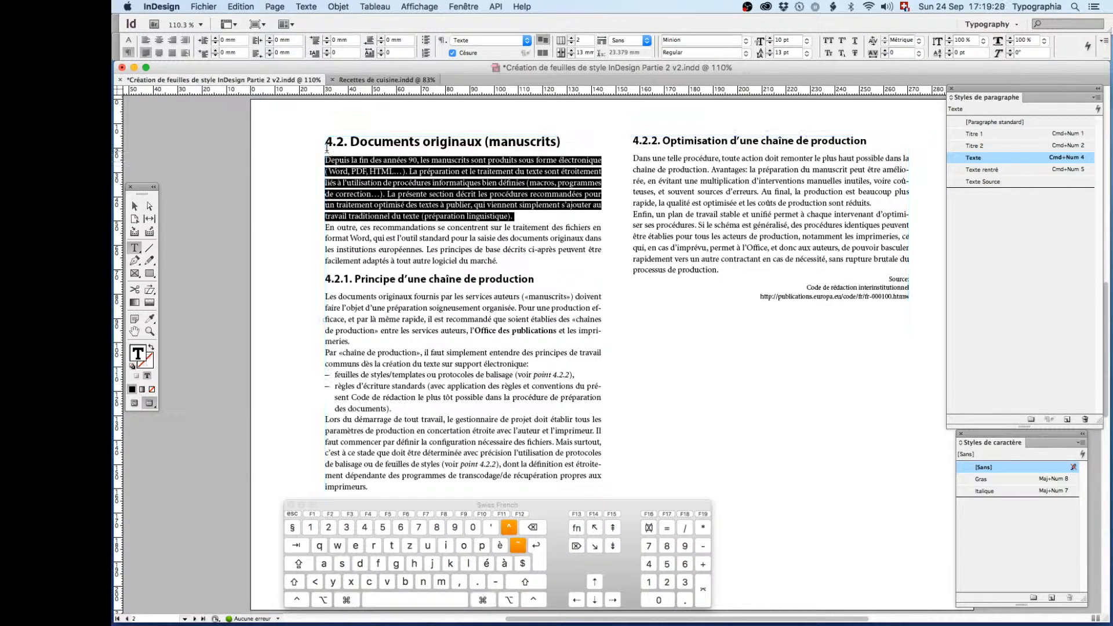
click(326, 143)
key(super+v)
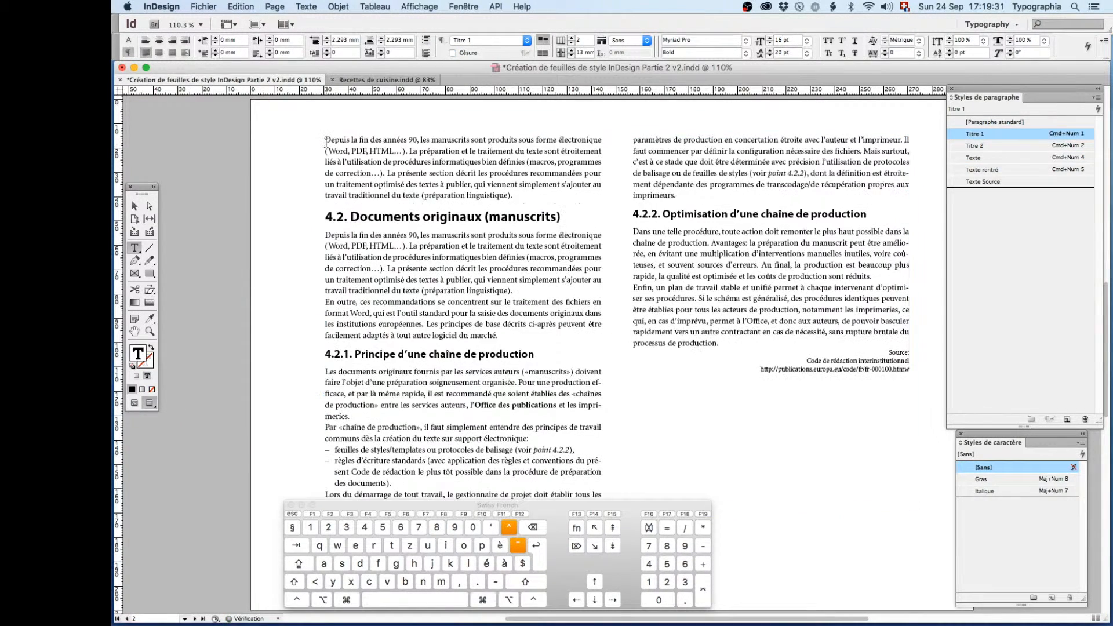
- Delete the duplicate body paragraph above heading 4.2
double_click(374, 217)
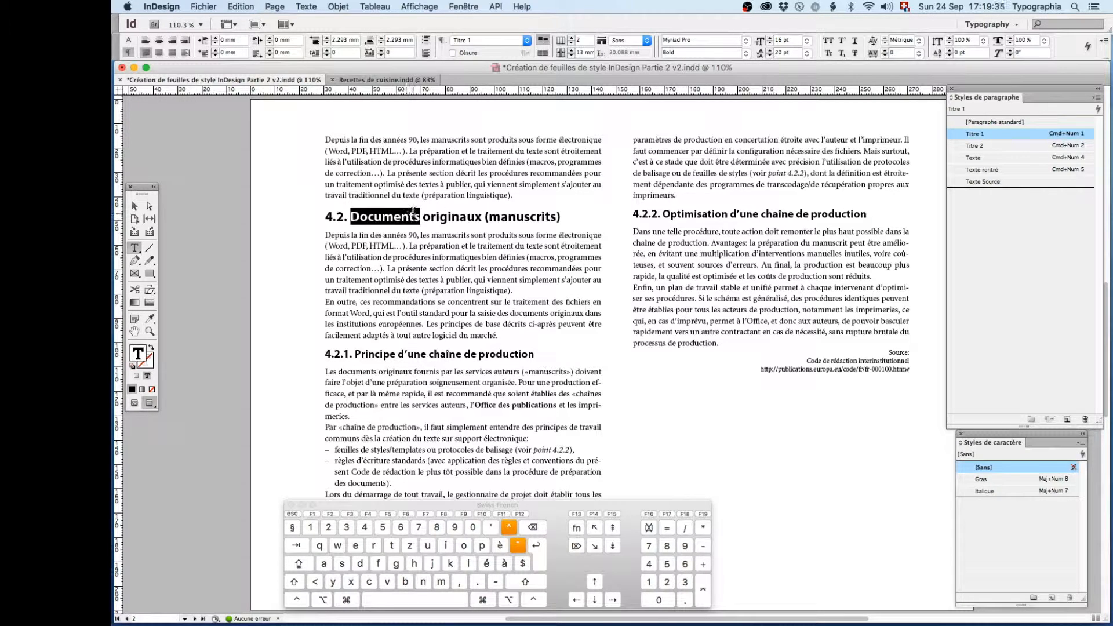
click(351, 171)
triple_click(351, 172)
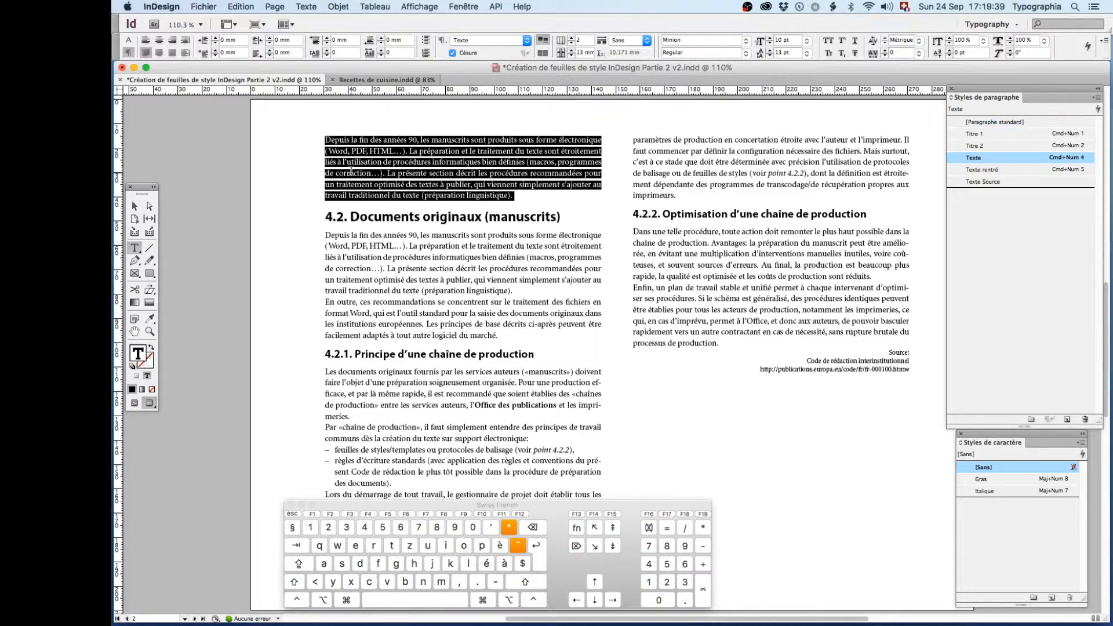
key(BackSpace)
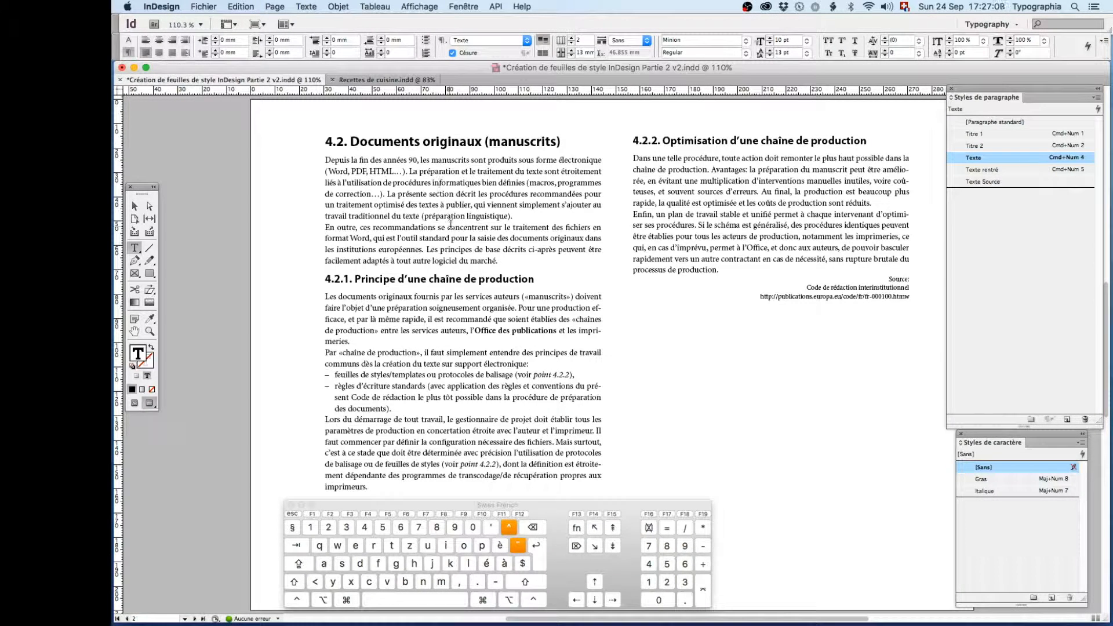
- Switch the page to normal view with frame edges and guides, and show the hidden characters
click(129, 406)
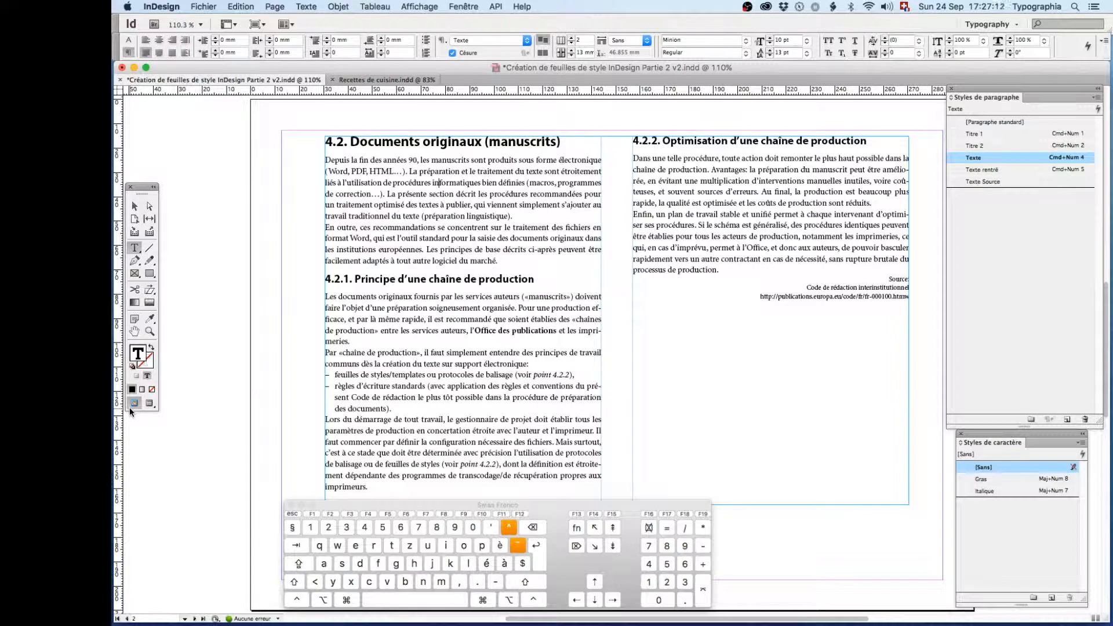
key(alt)
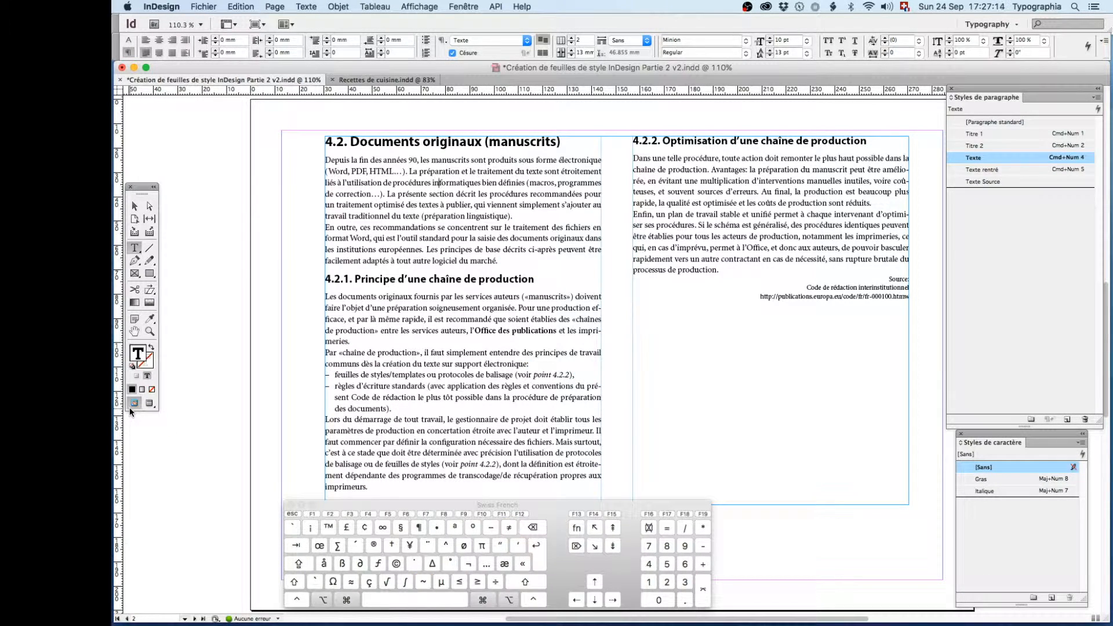
key(super+alt+i)
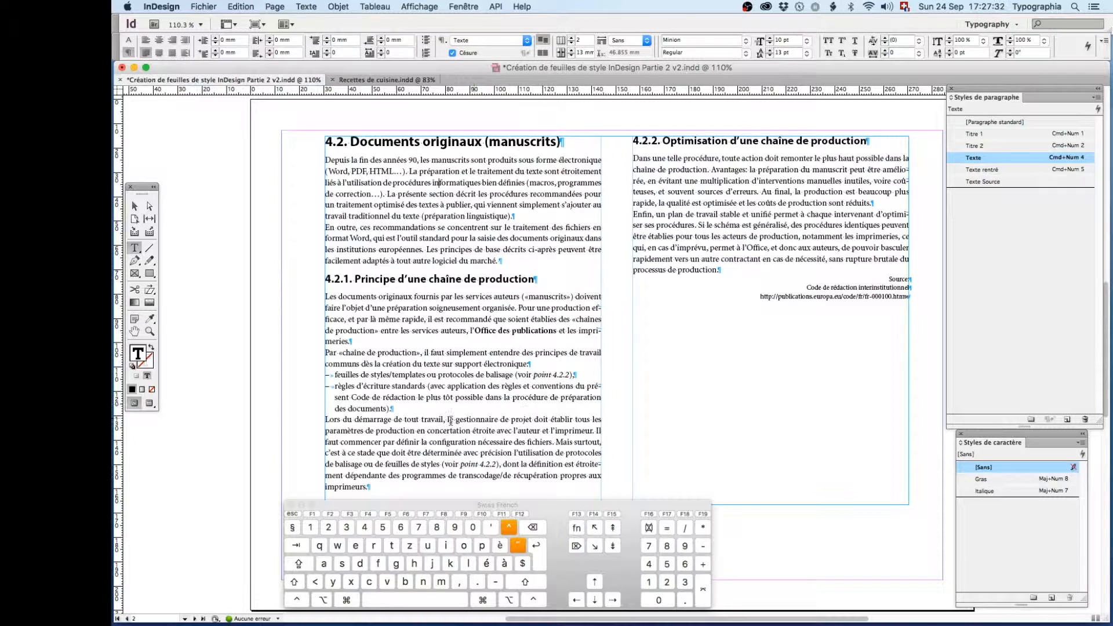
- Apply the Texte rentré style to the first dashed list item and check the style of the Source line
key(super+KP_5)
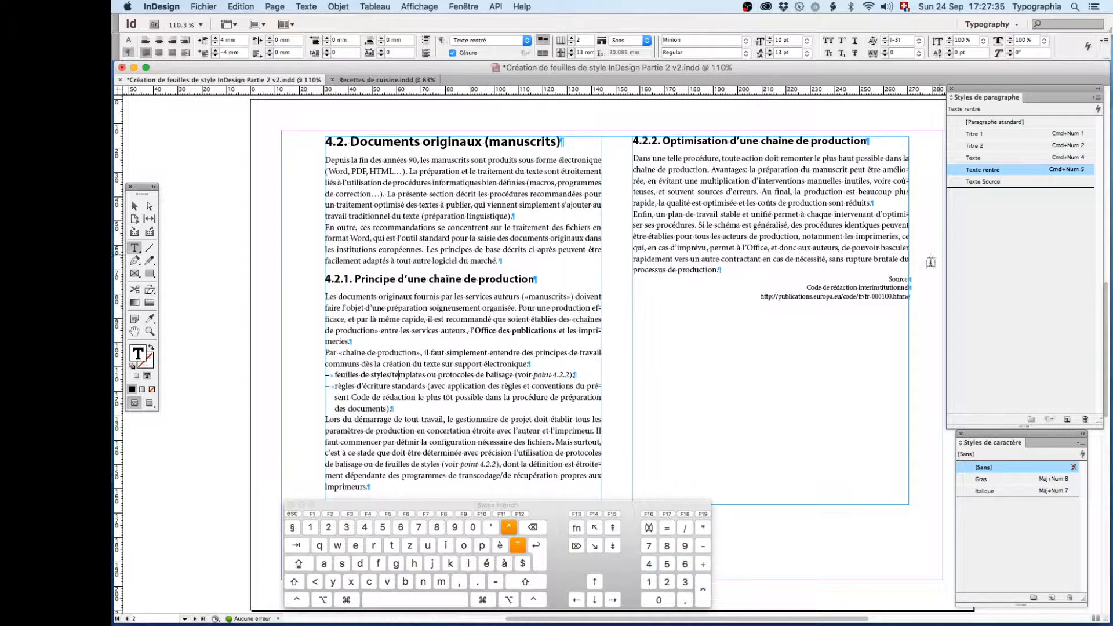
click(897, 280)
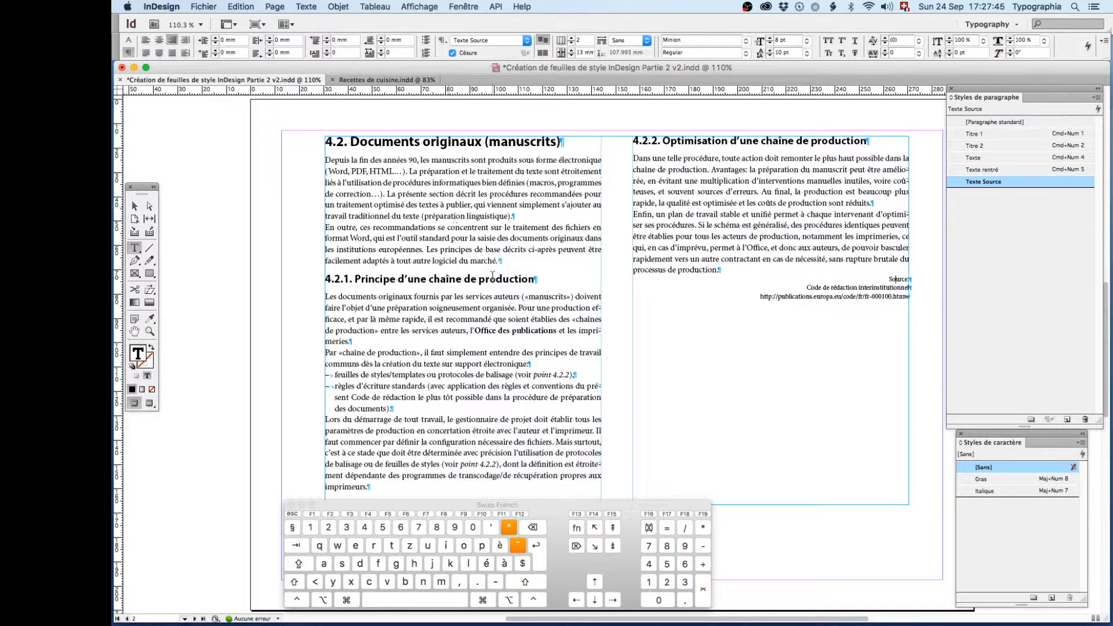
- Change the parent style of Texte Source, used for the three source lines, to [Aucun style]
drag(356, 375, 361, 397)
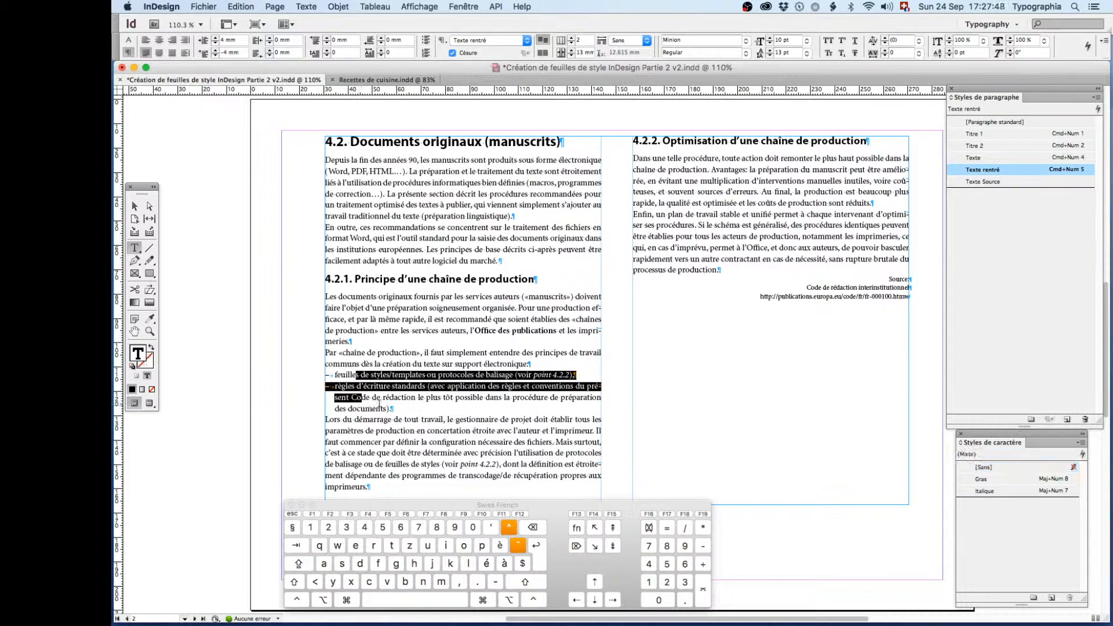
drag(878, 277, 914, 297)
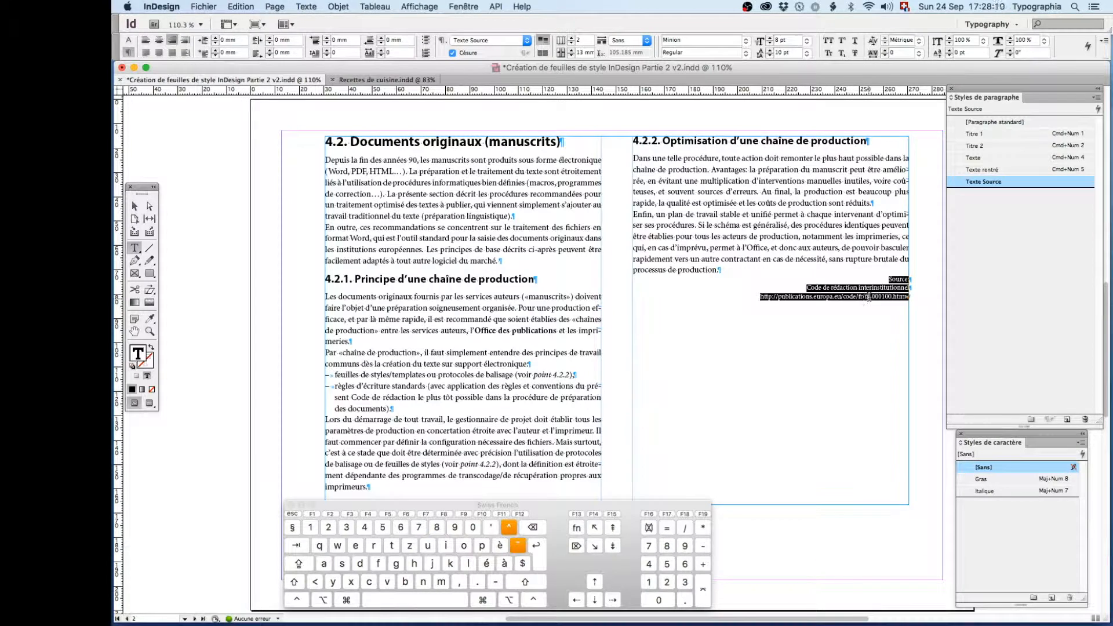
right_click(955, 184)
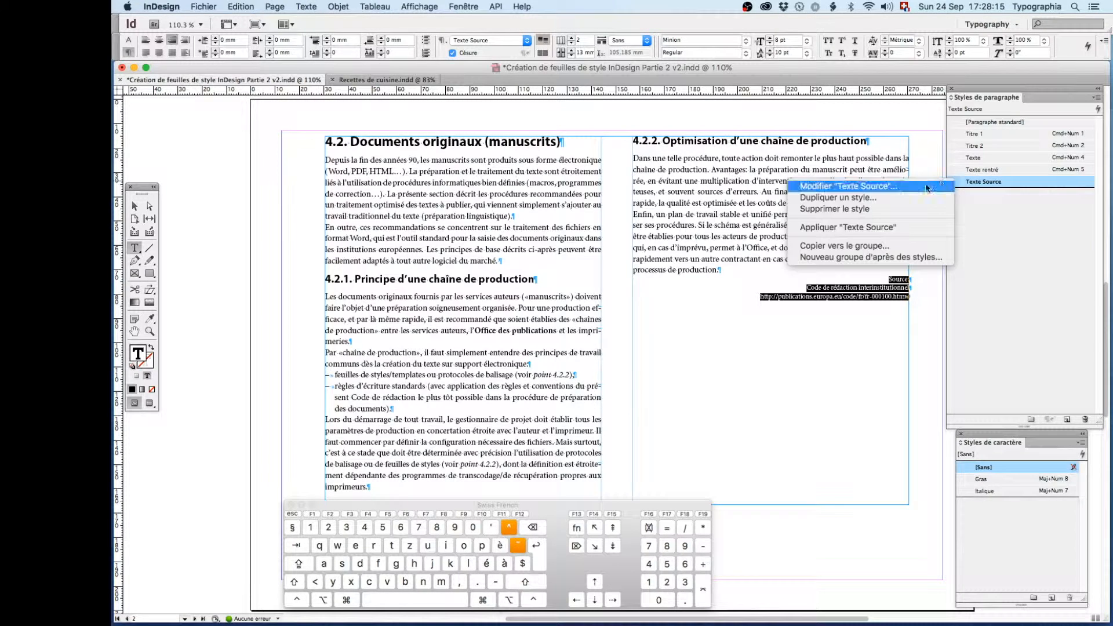
click(967, 183)
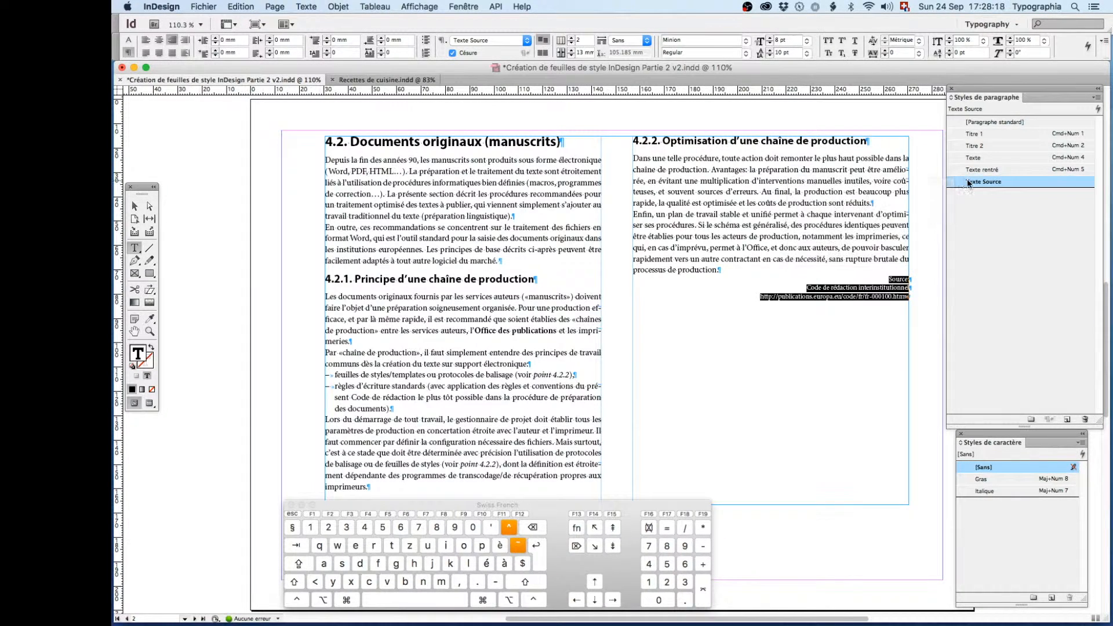
double_click(955, 183)
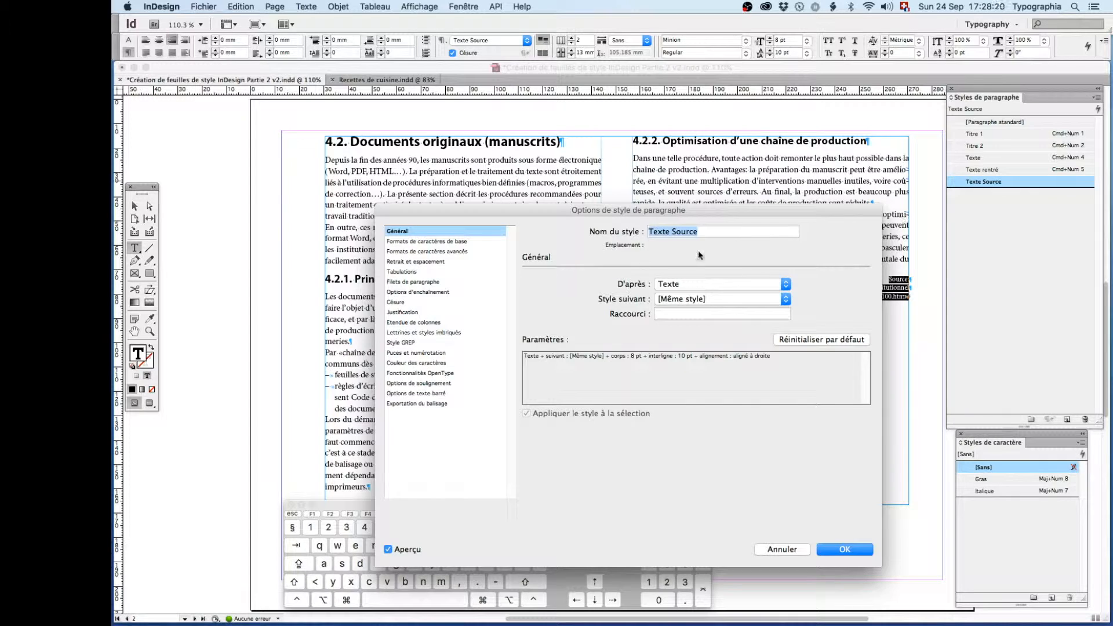
drag(592, 207, 451, 159)
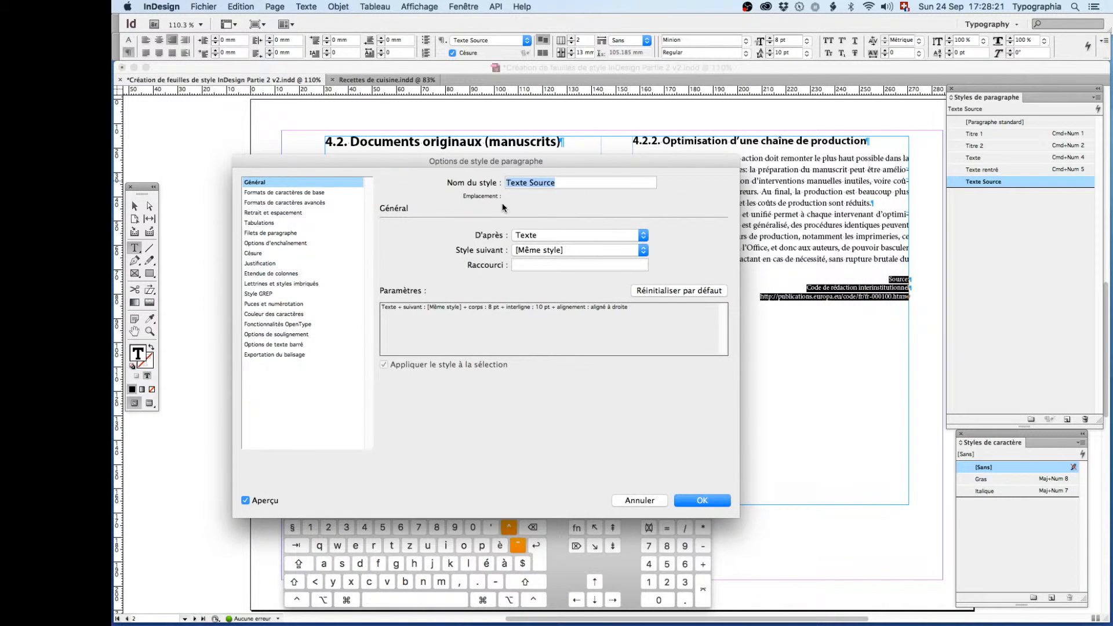
click(527, 236)
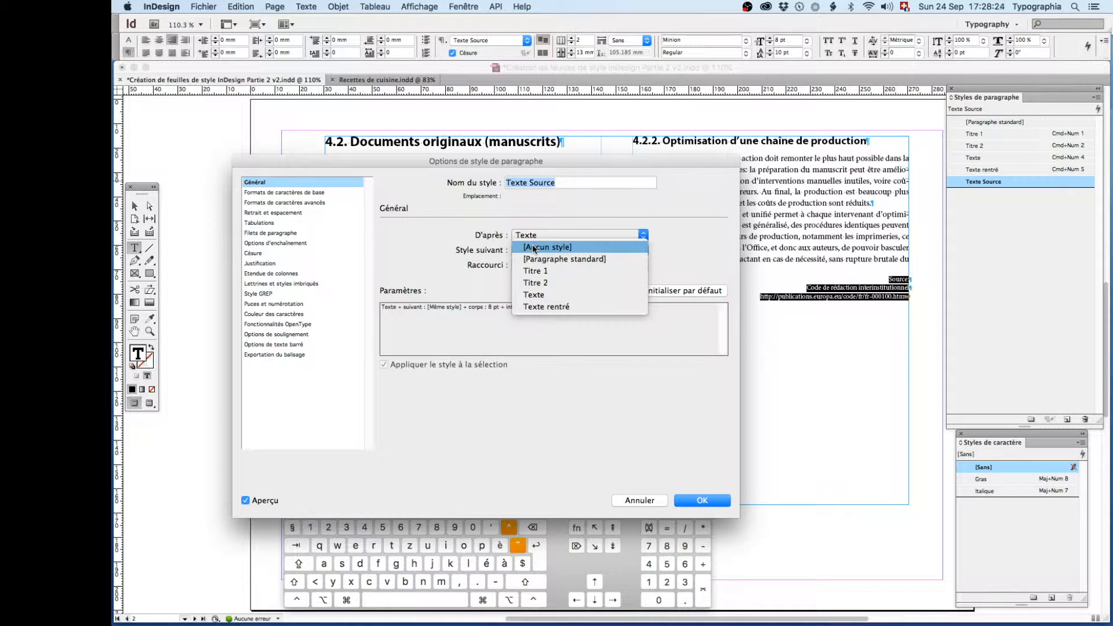
click(534, 247)
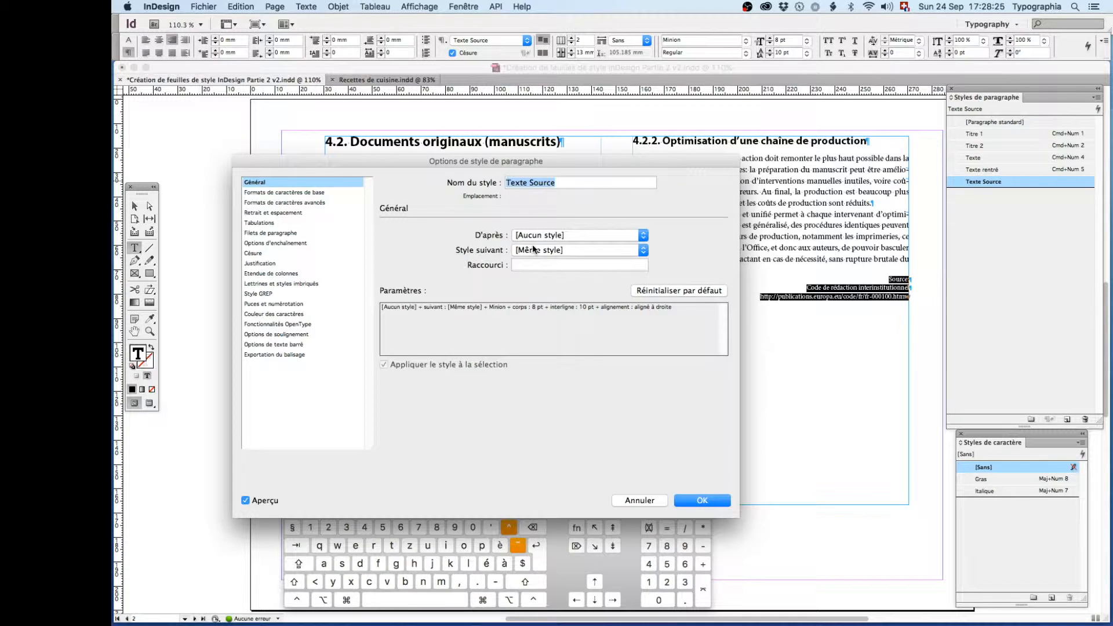
click(702, 500)
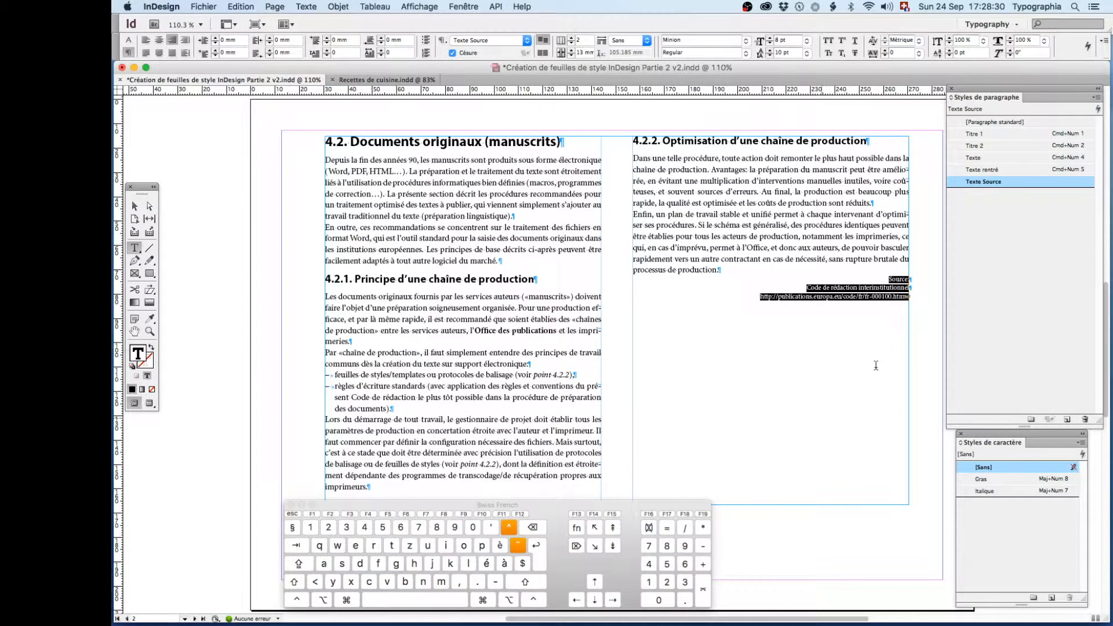
- Compare the type size and leading of the first dashed list item with those of headings 4.2 and 4.2.1
click(876, 292)
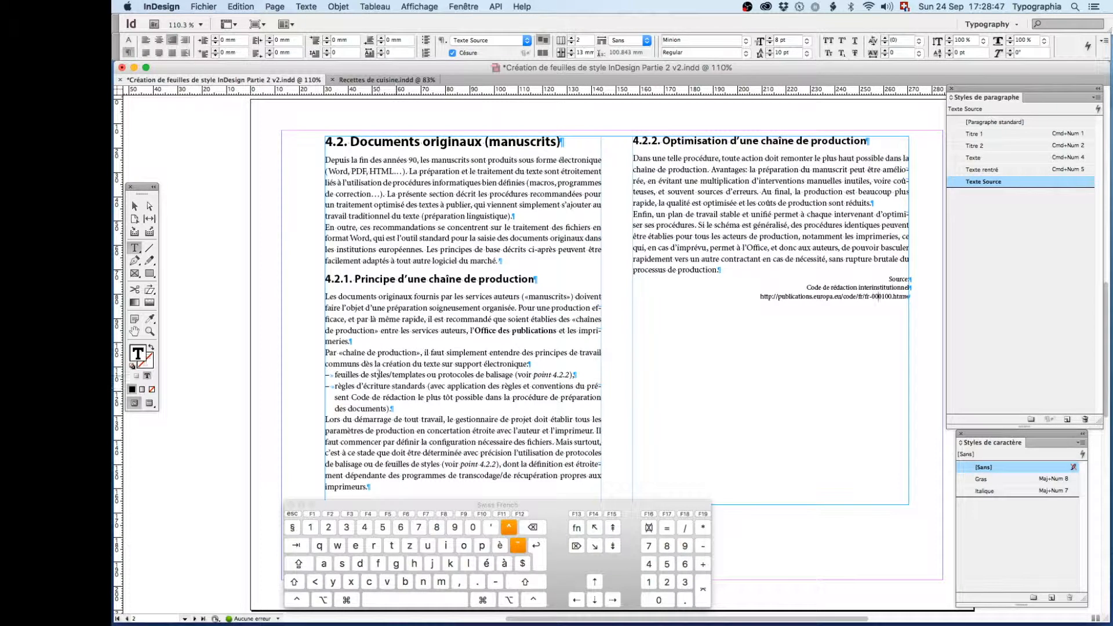
drag(380, 374, 413, 375)
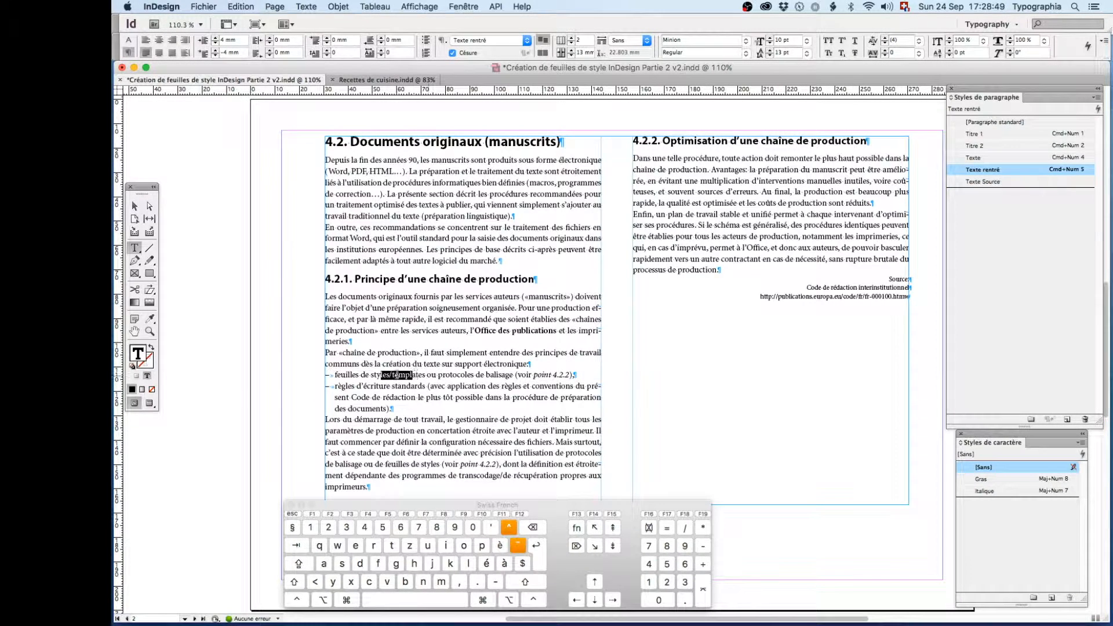
double_click(380, 374)
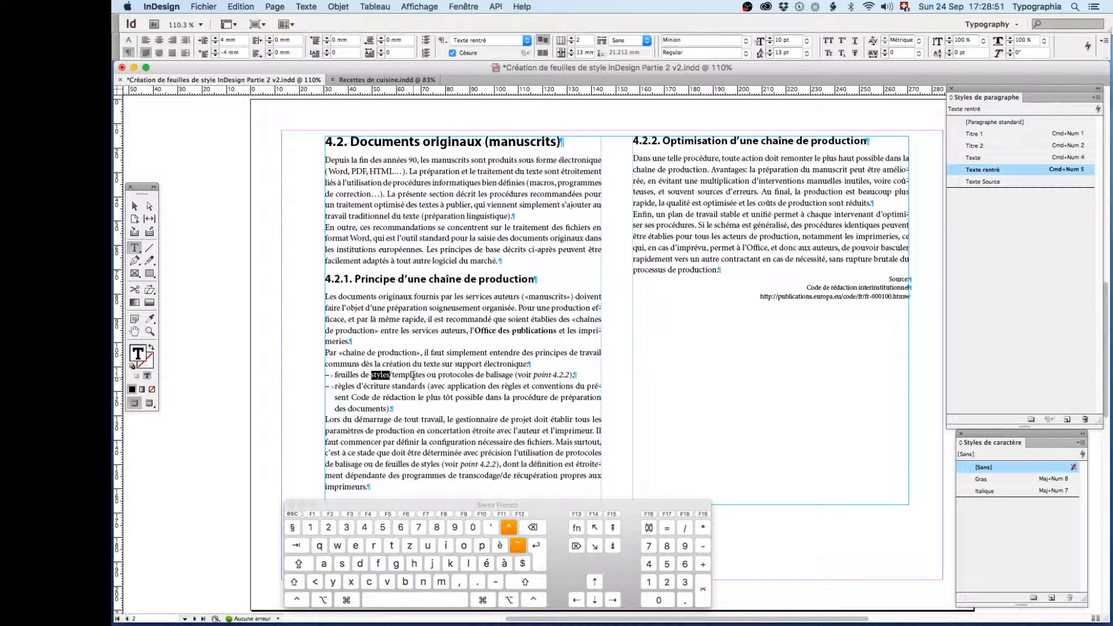
click(128, 40)
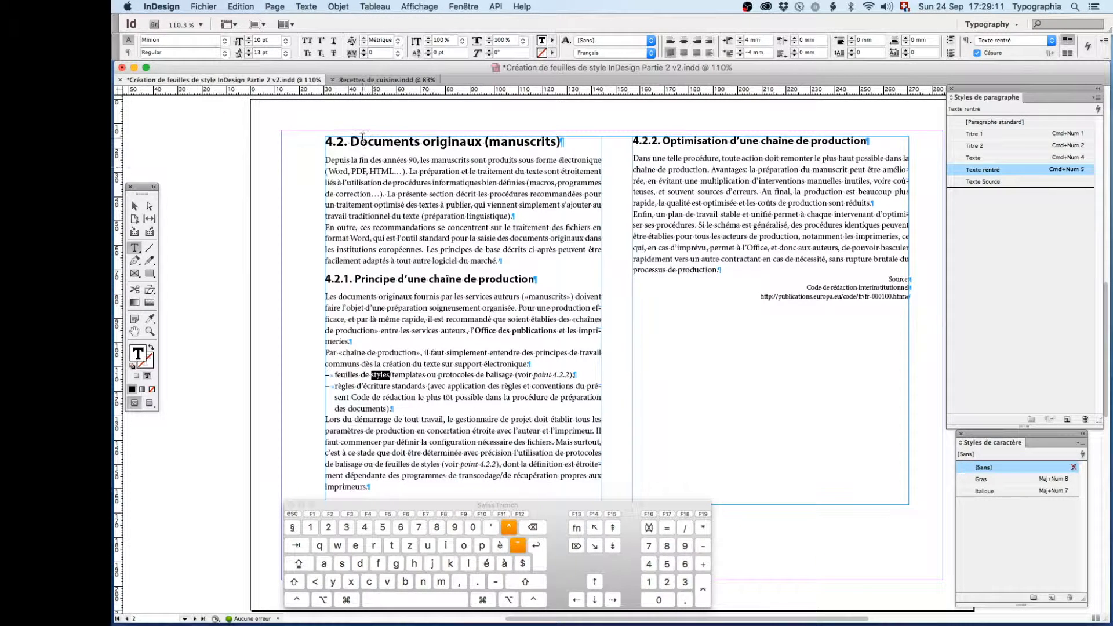
double_click(363, 141)
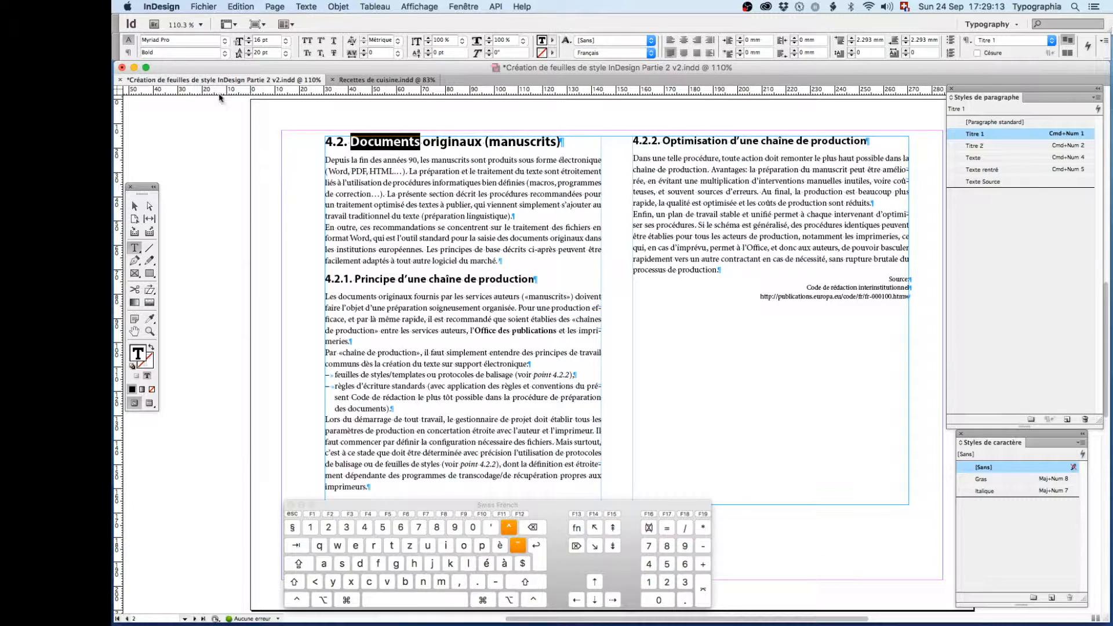
click(367, 276)
double_click(367, 276)
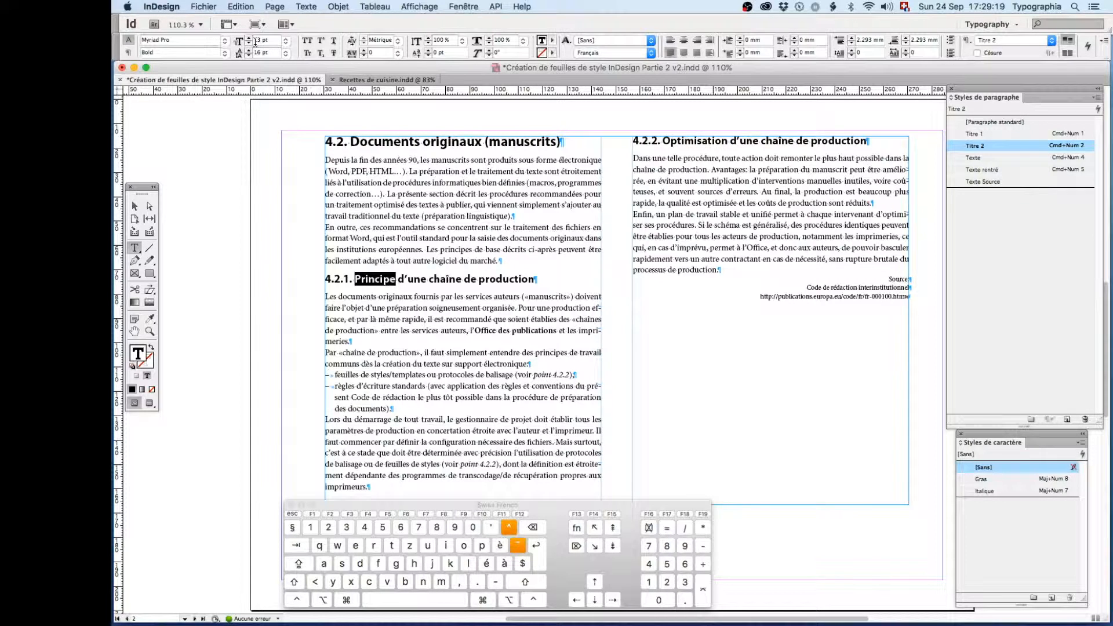
double_click(387, 141)
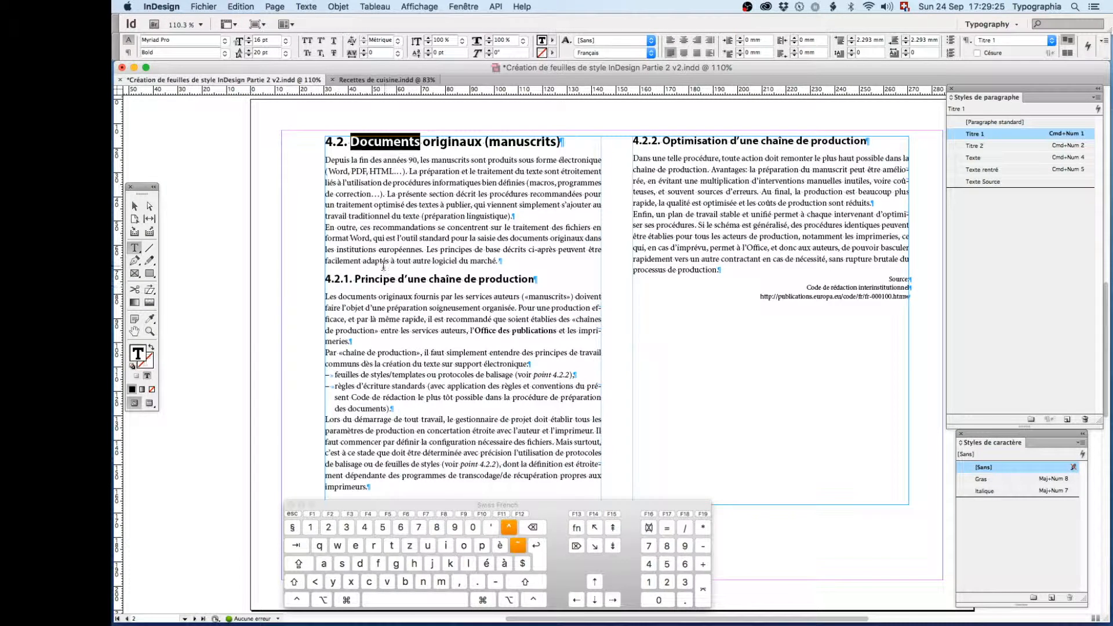
click(368, 279)
double_click(368, 280)
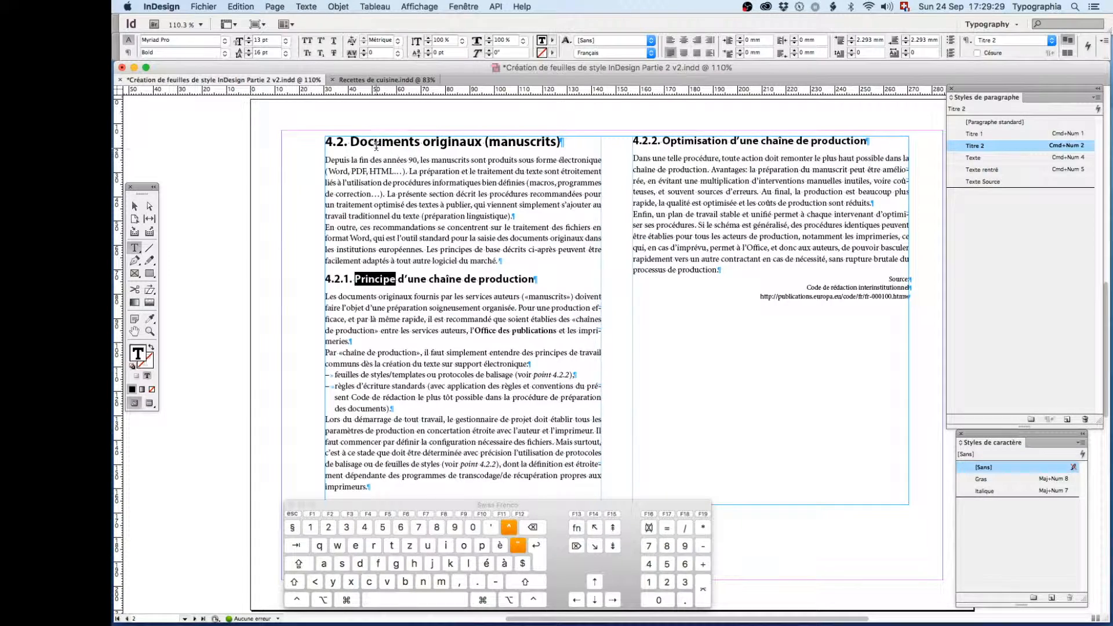
- Compare the character settings of the source lines with those of the body text under heading 4.2.2
drag(887, 279, 919, 293)
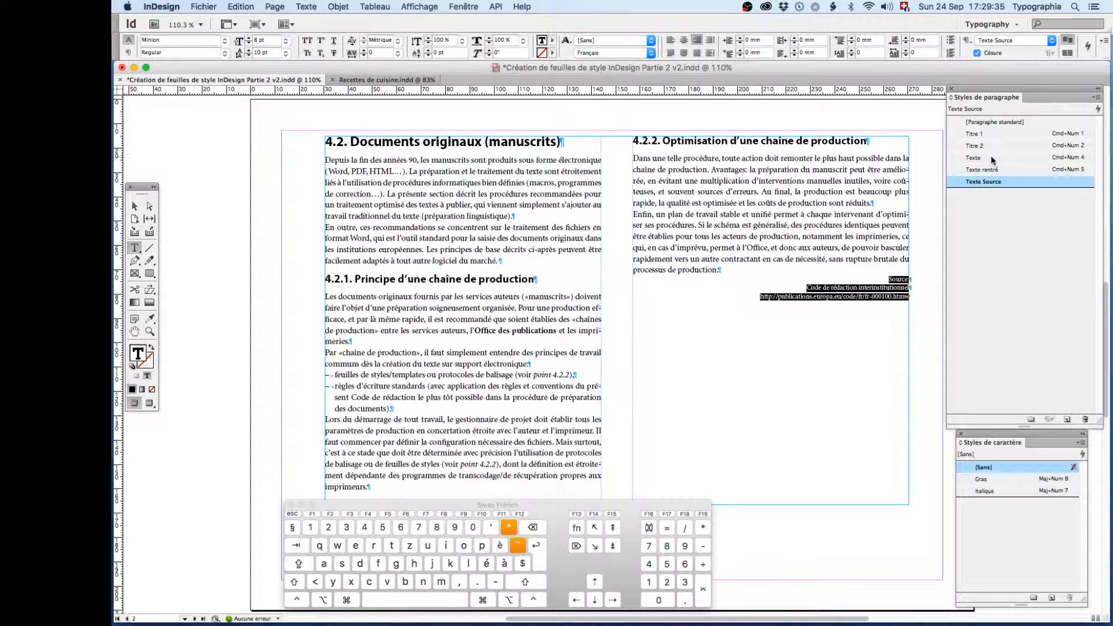
double_click(896, 279)
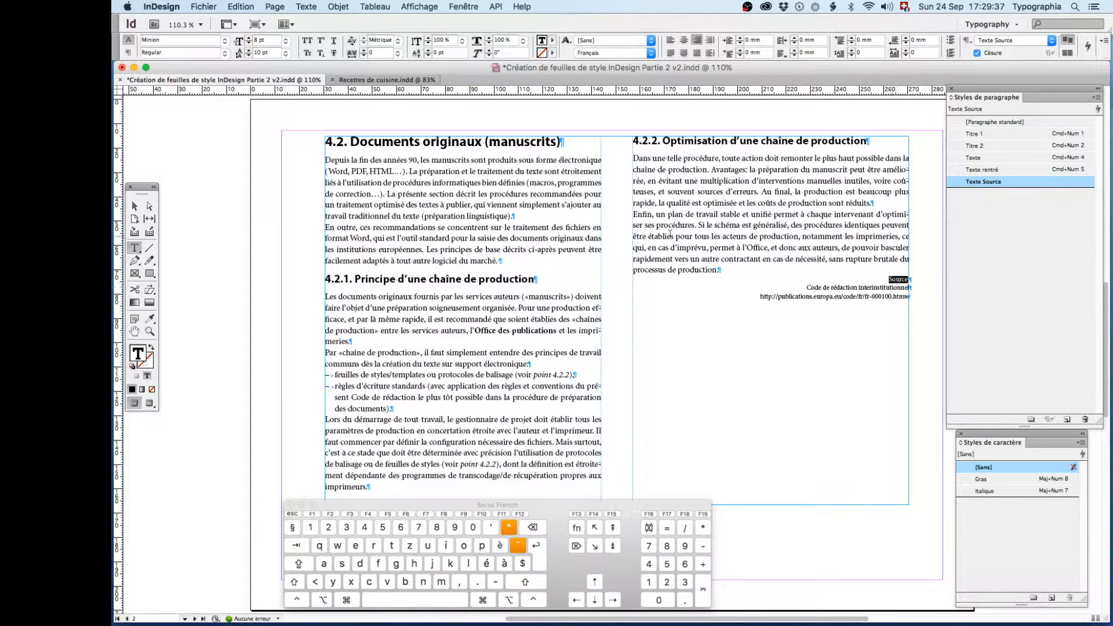
double_click(734, 236)
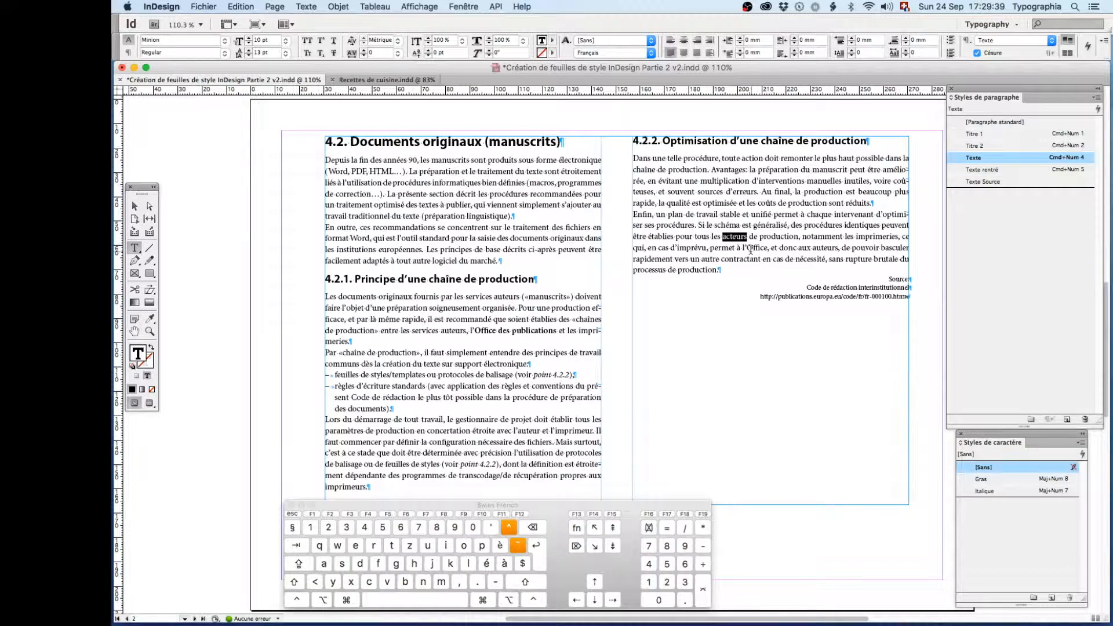
double_click(874, 277)
click(860, 287)
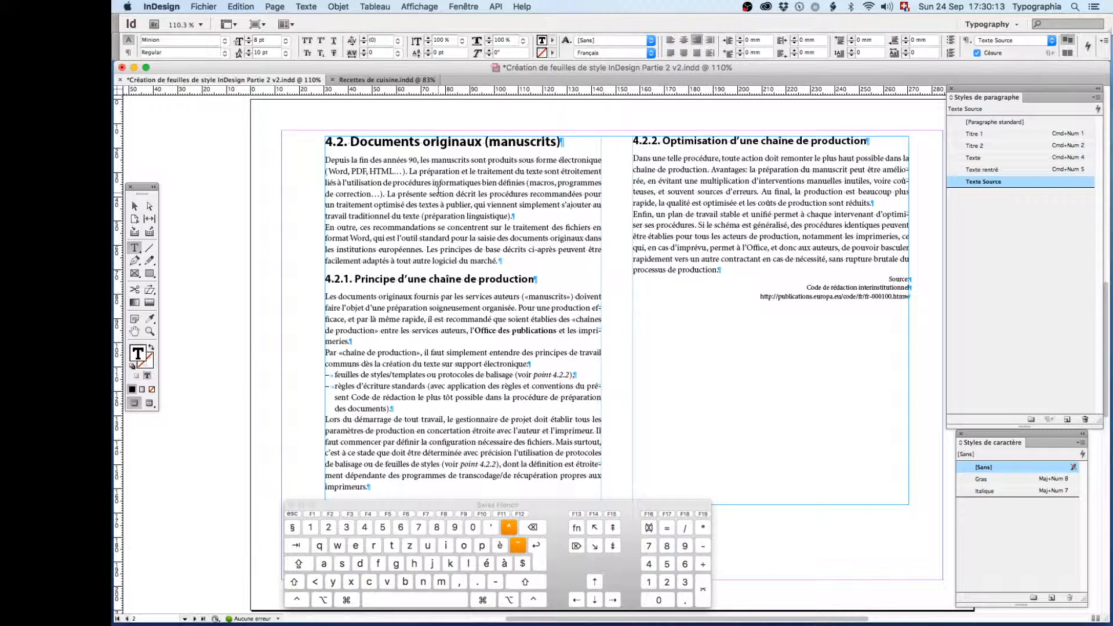
- Set the space after the first body paragraph to 1.147 mm and redefine the Texte style with this change
key(super+KP_4)
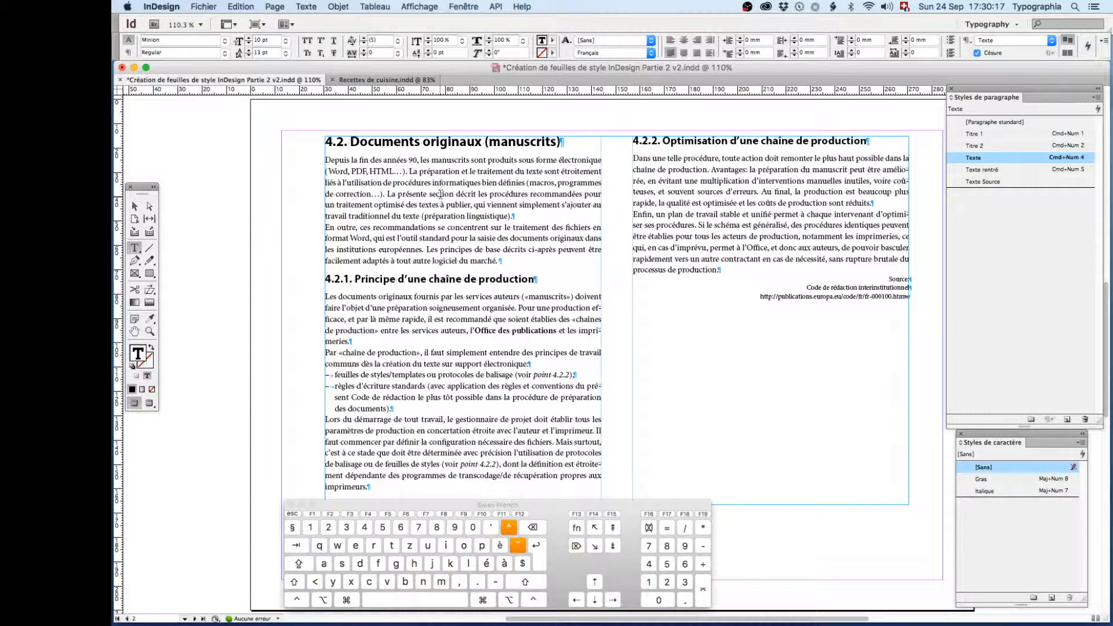
click(128, 53)
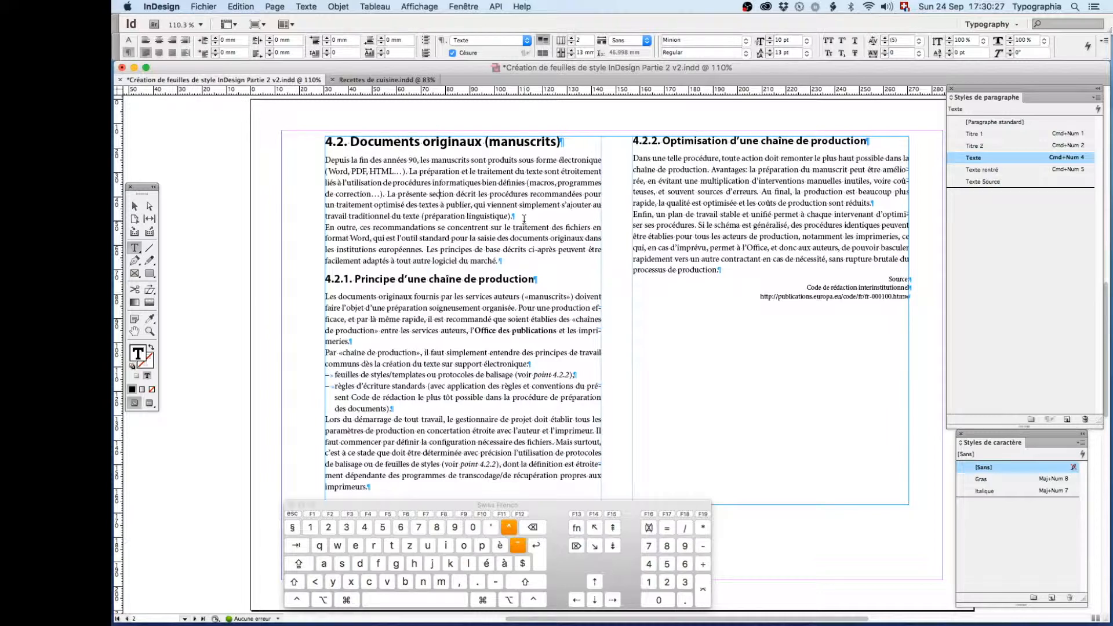
click(401, 40)
text(13 pt/4)
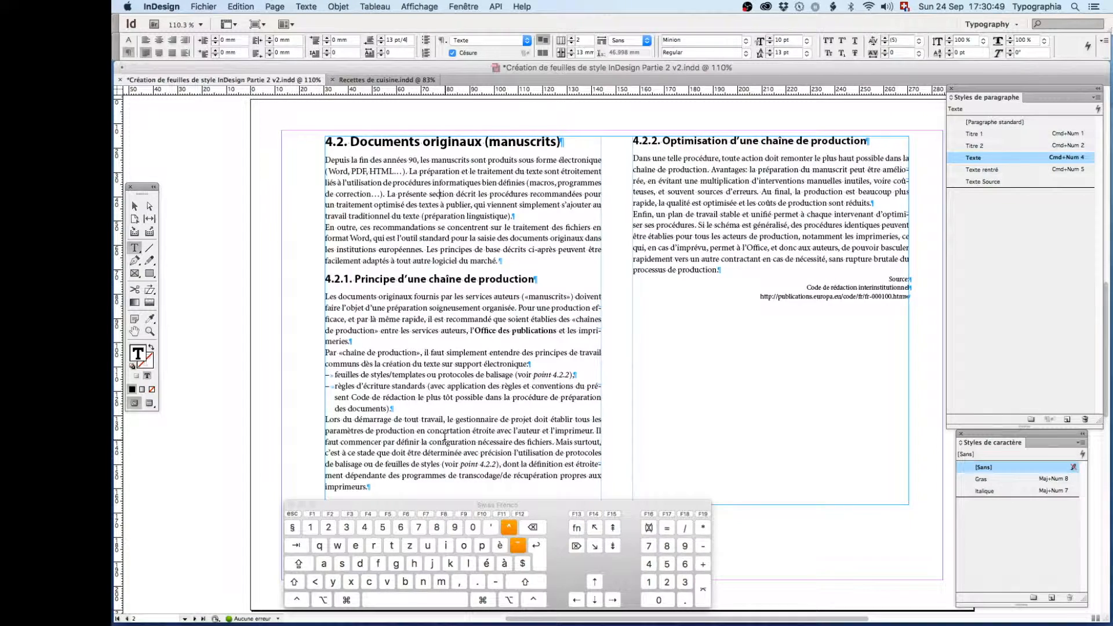
key(Return)
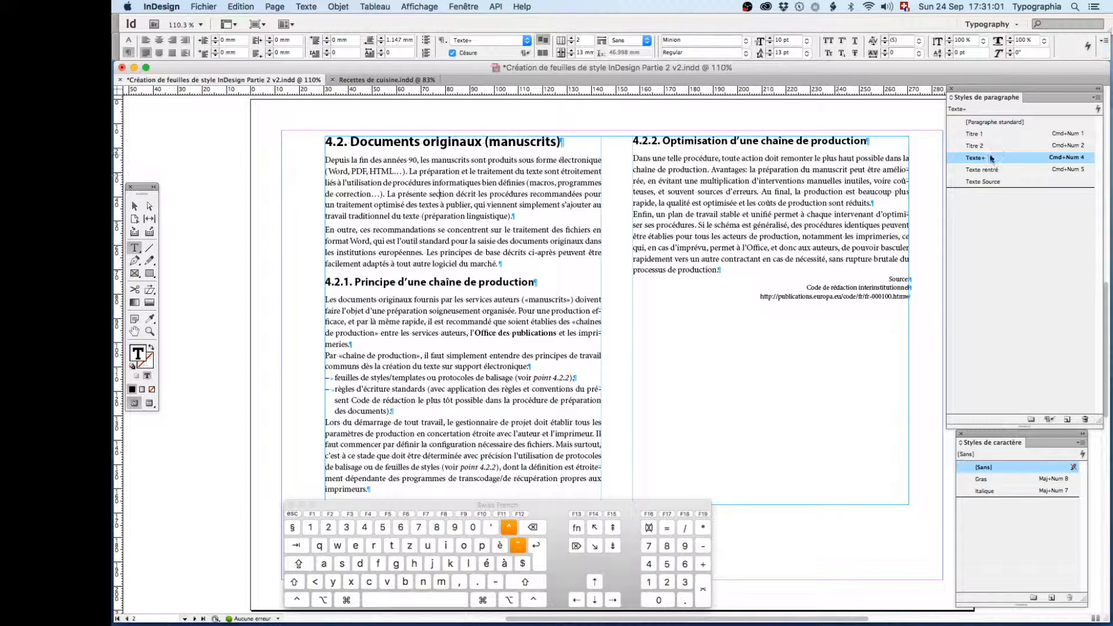
right_click(956, 158)
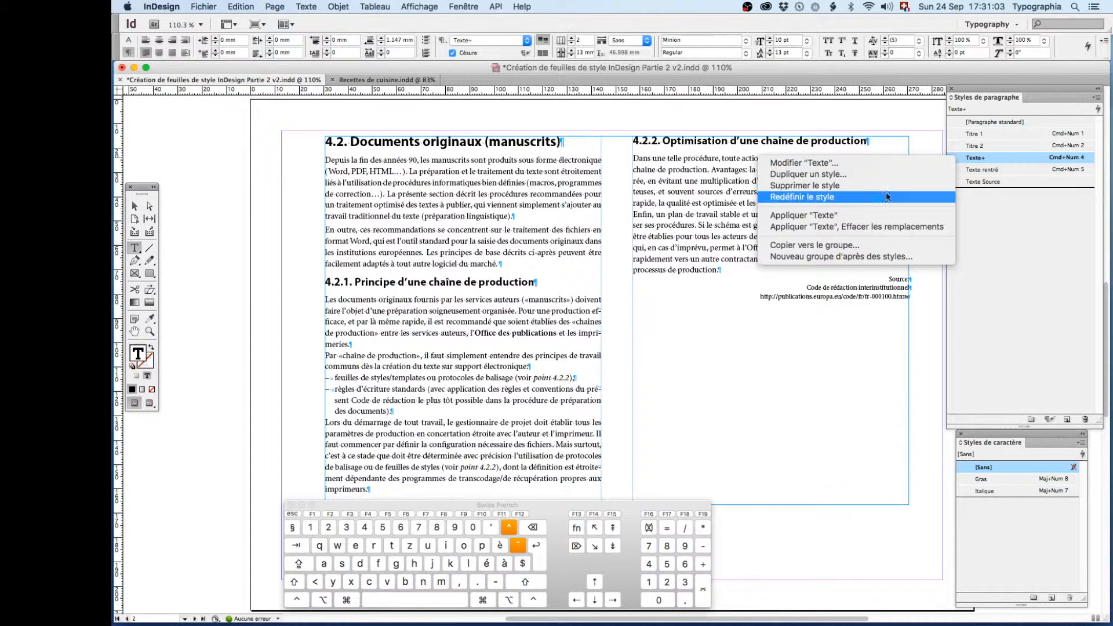
click(869, 197)
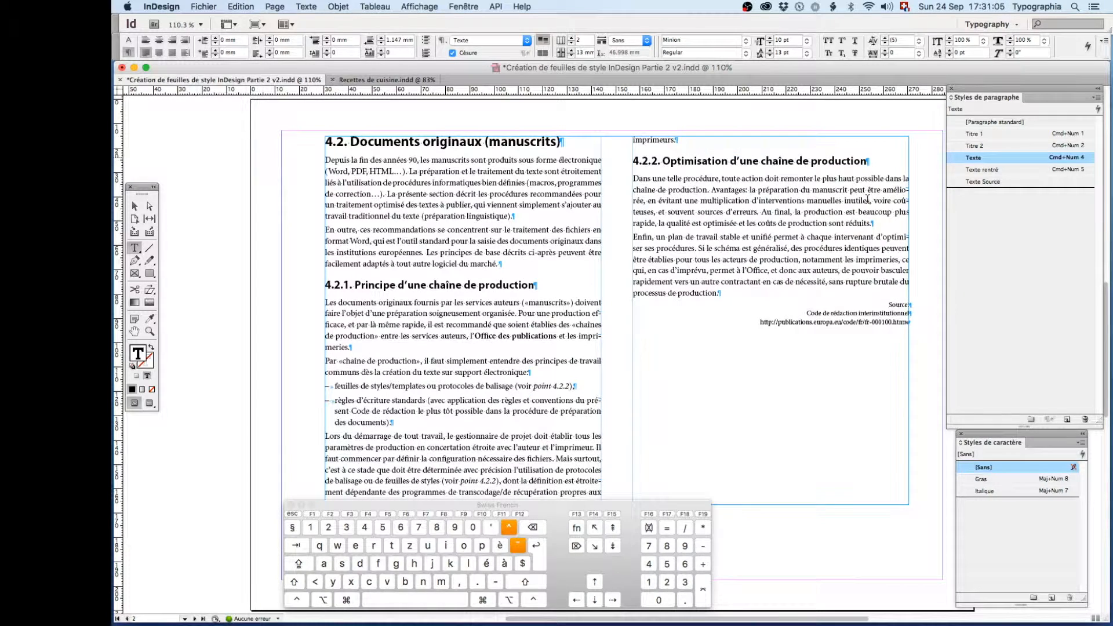
- Lengthen the text frame slightly at its lower edge so the last line of section 4.2.1 fits in the first column
drag(583, 504, 595, 528)
click(596, 492)
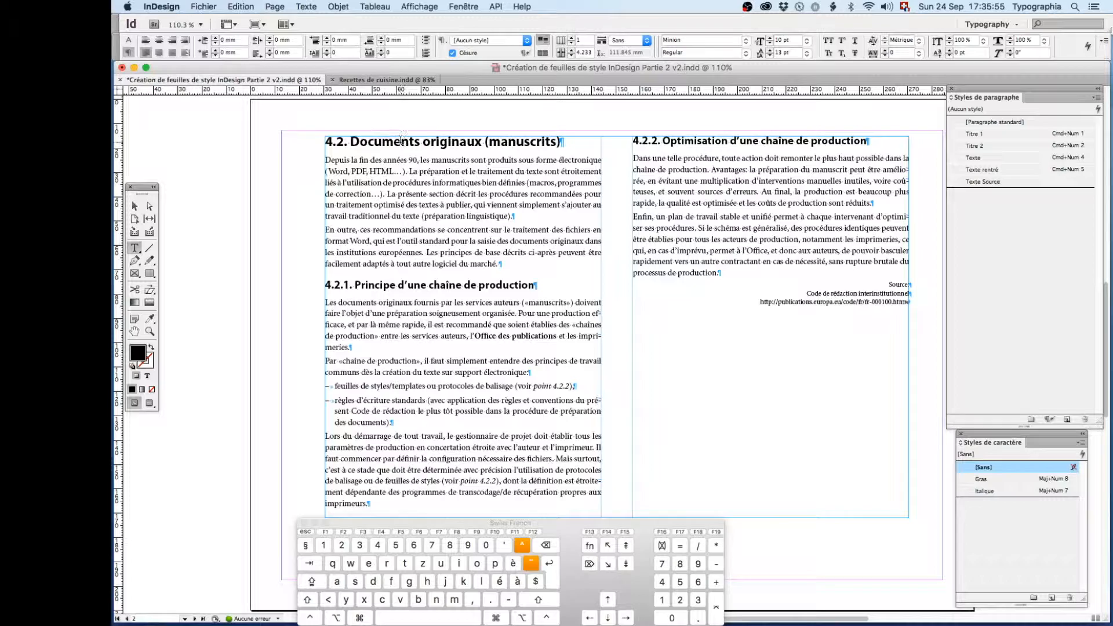
- Examine the general options of the Titre 1 style used by heading 4.2, including its parent and following style, without changing them
double_click(400, 141)
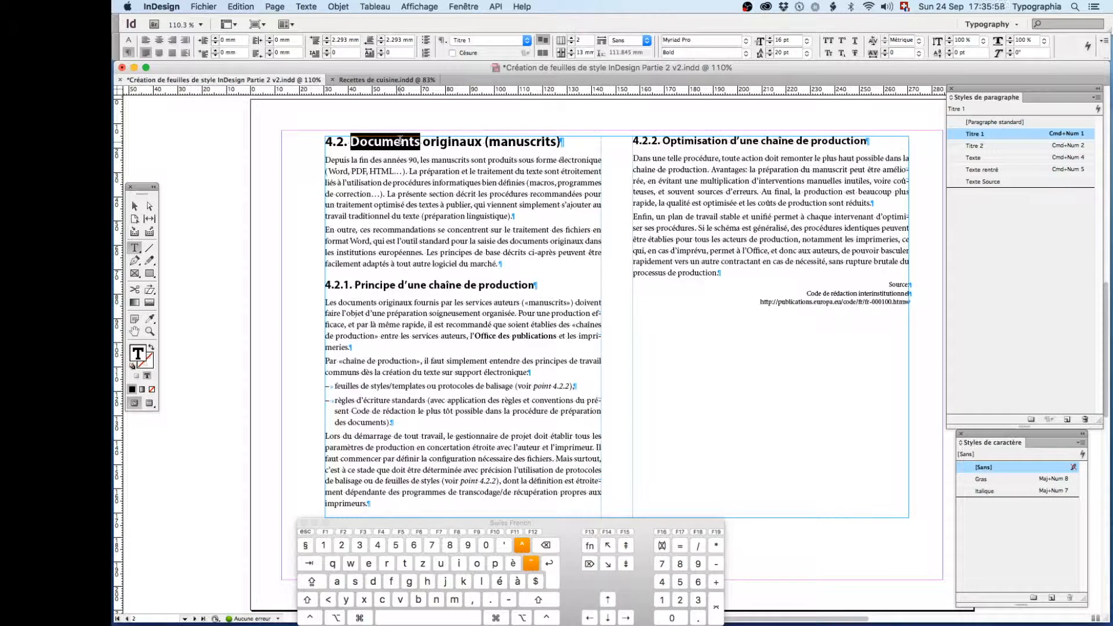
right_click(976, 137)
click(910, 138)
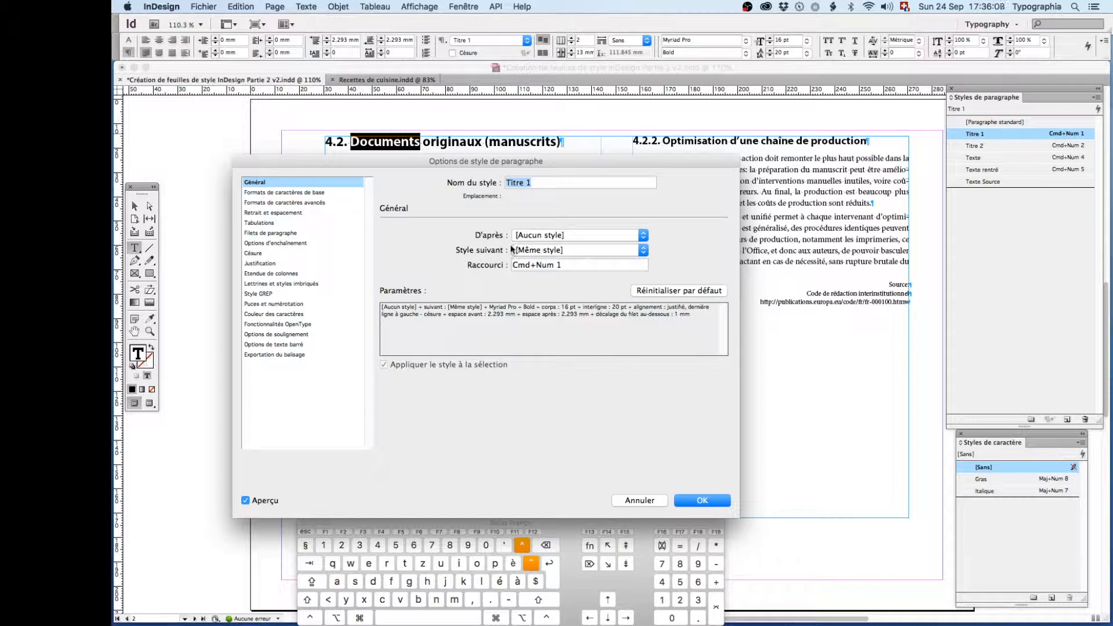
drag(414, 159, 445, 198)
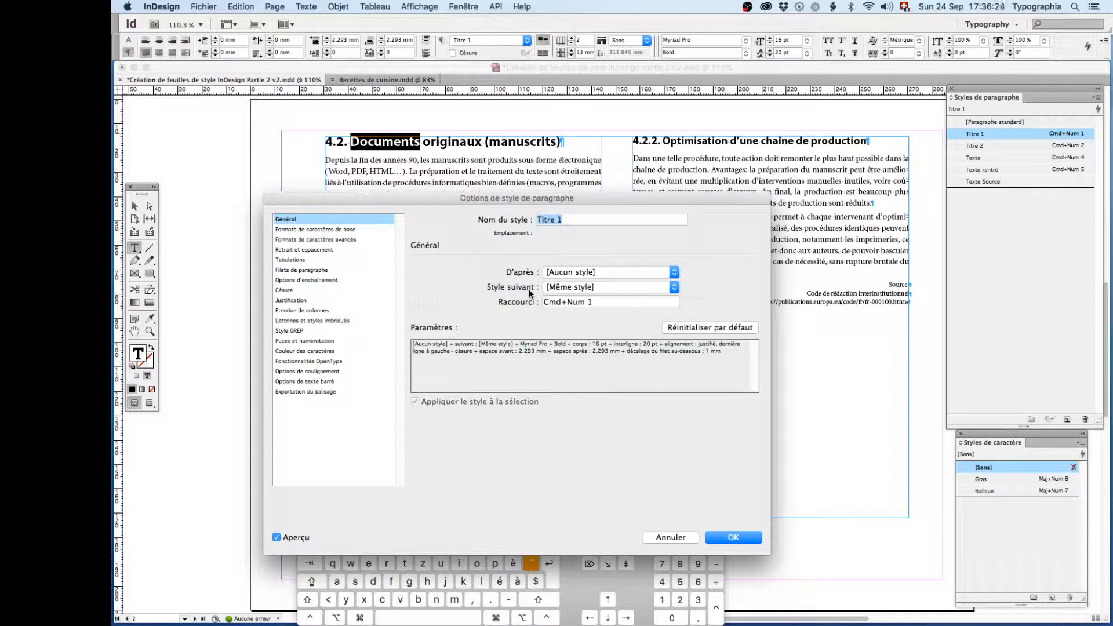
click(685, 538)
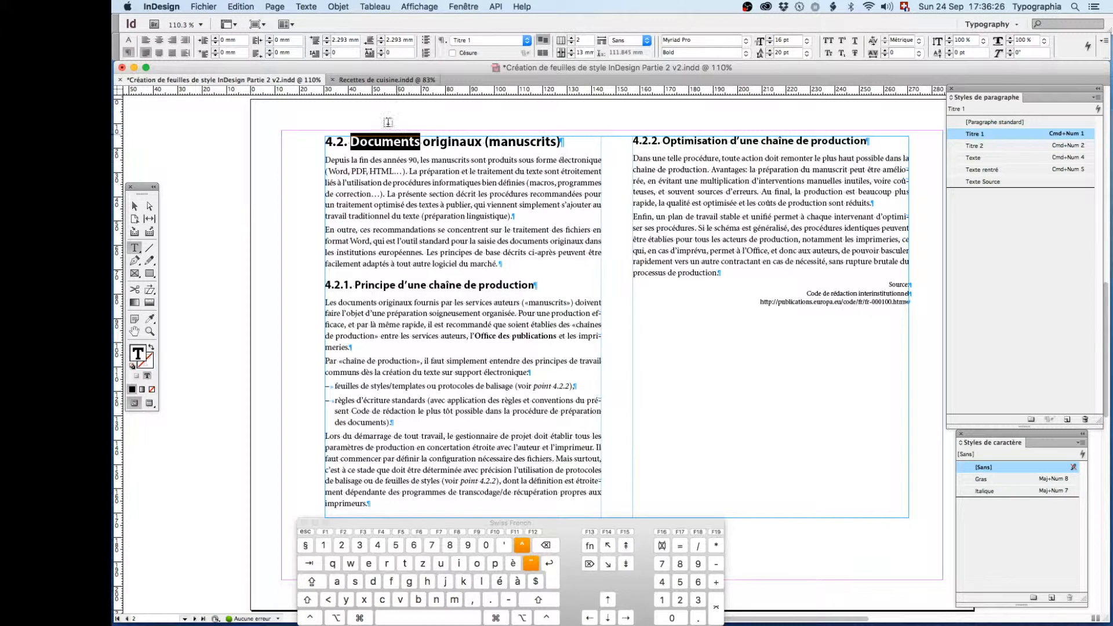
- Switch to the Recettes de cuisine.indd document, close the on-screen keyboard and enlarge the recipe page to 100% with nothing being edited
click(354, 80)
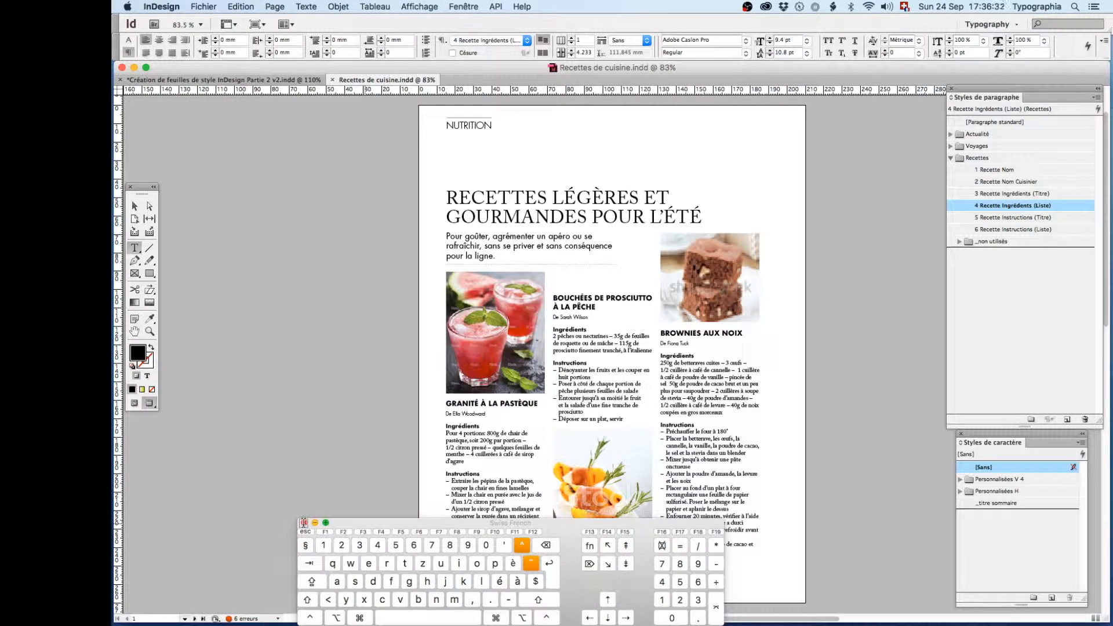
click(303, 522)
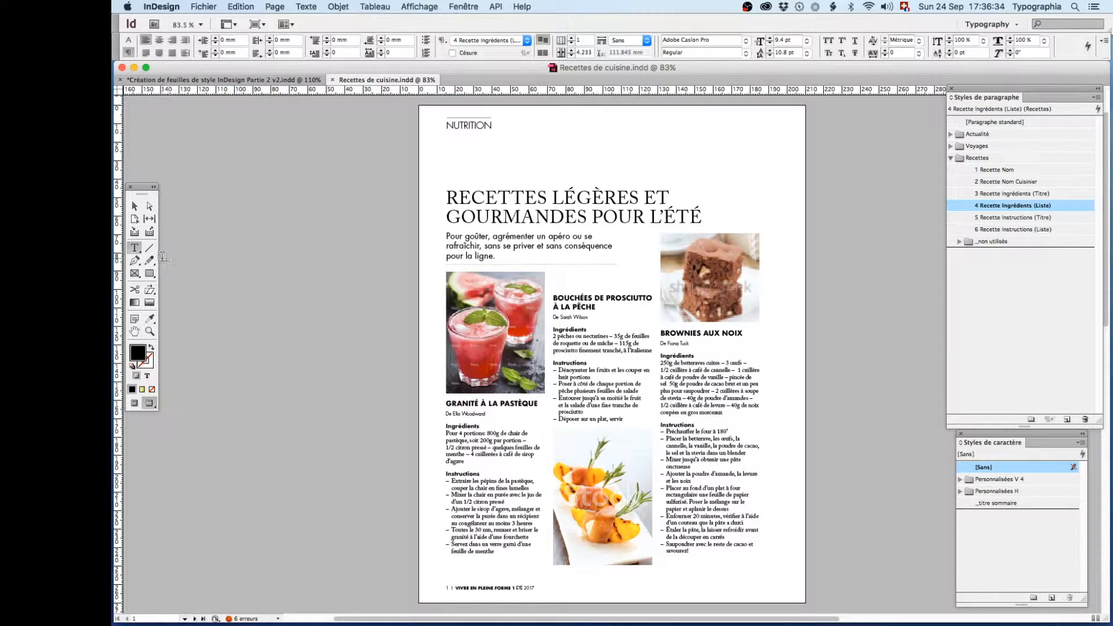
click(135, 206)
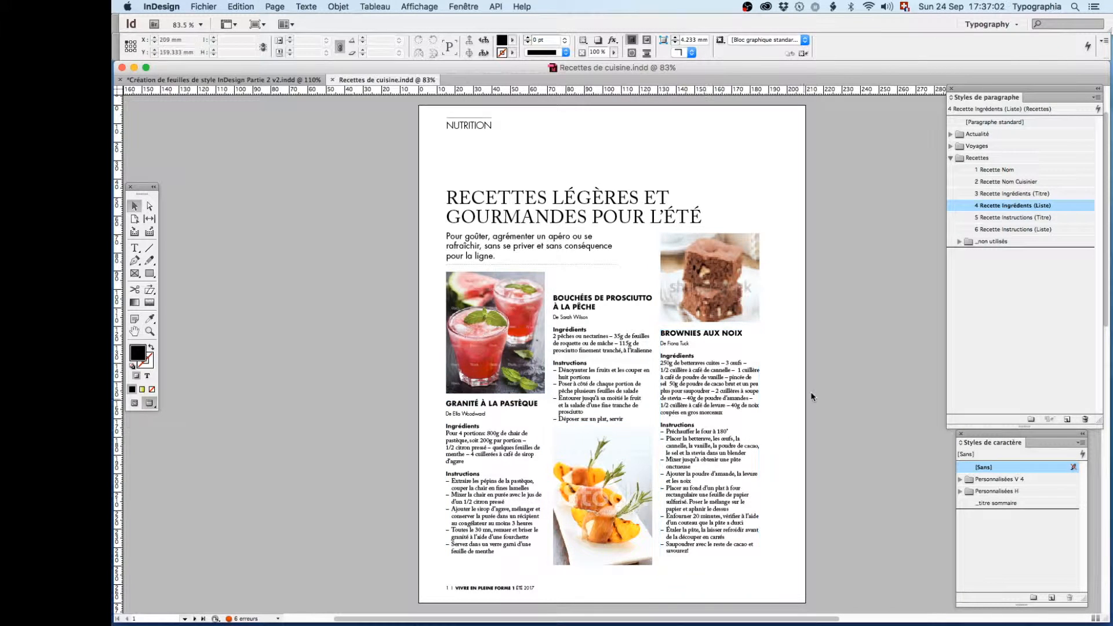
super+click(619, 378)
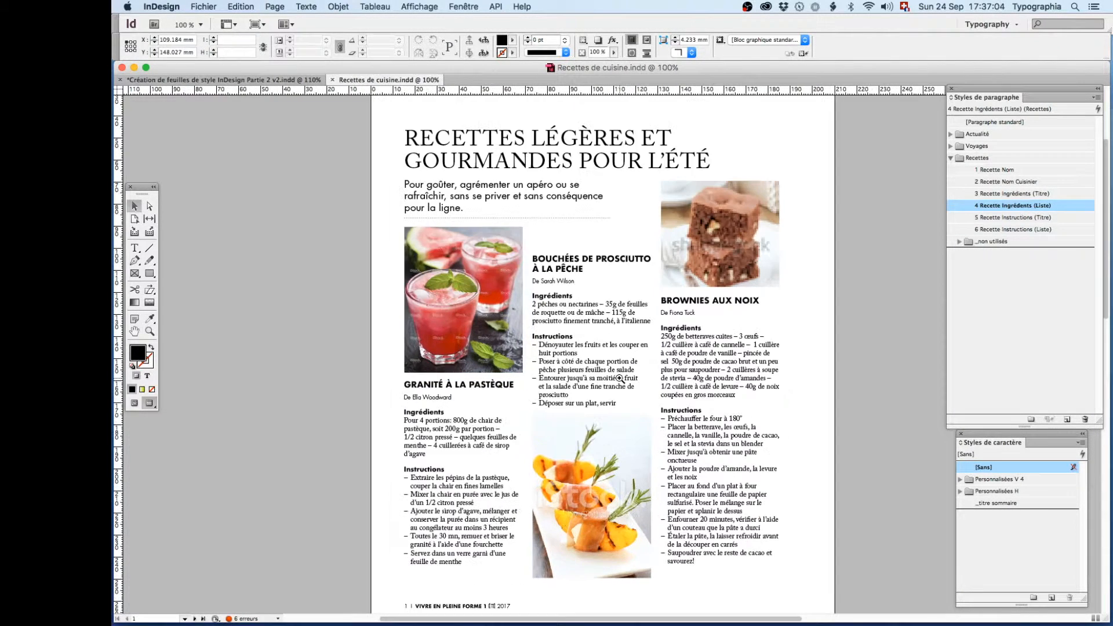
- Examine which paragraph styles the recipe titles, cook names, ingredient headings and lists, and instruction headings use on the finished recipe page
super+click(618, 377)
click(134, 248)
click(549, 316)
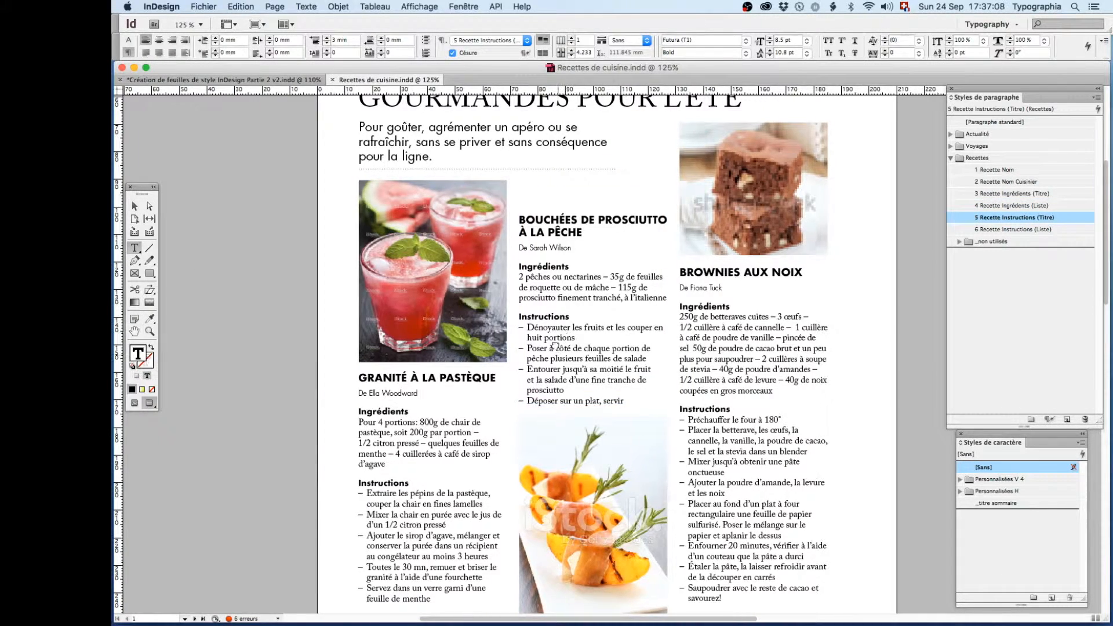
scroll(554, 347, down, 3)
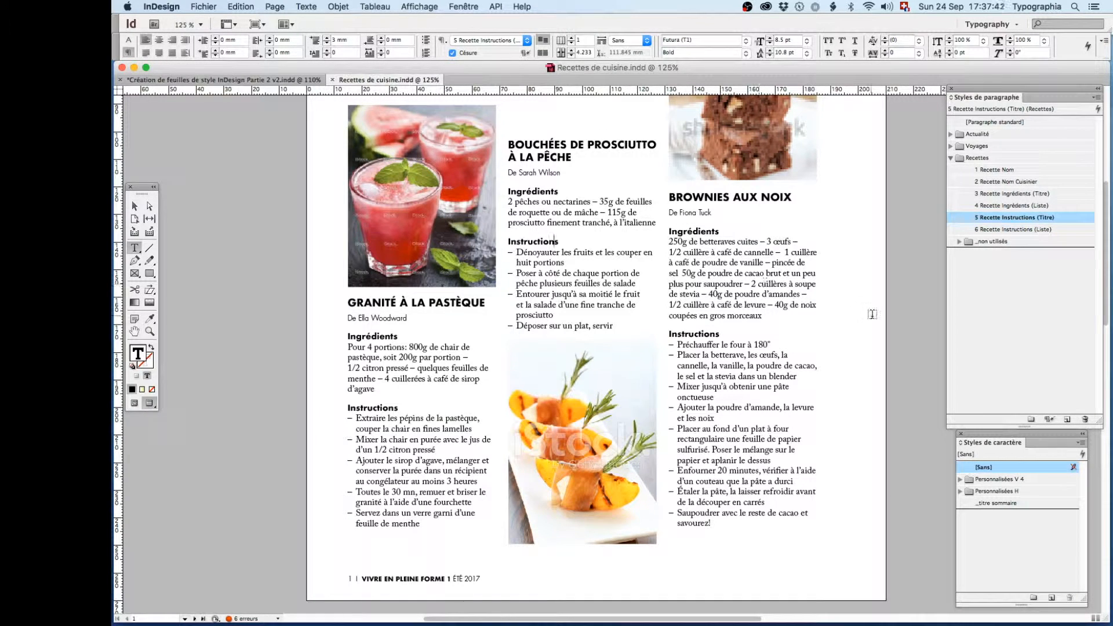
drag(993, 89, 978, 90)
click(463, 306)
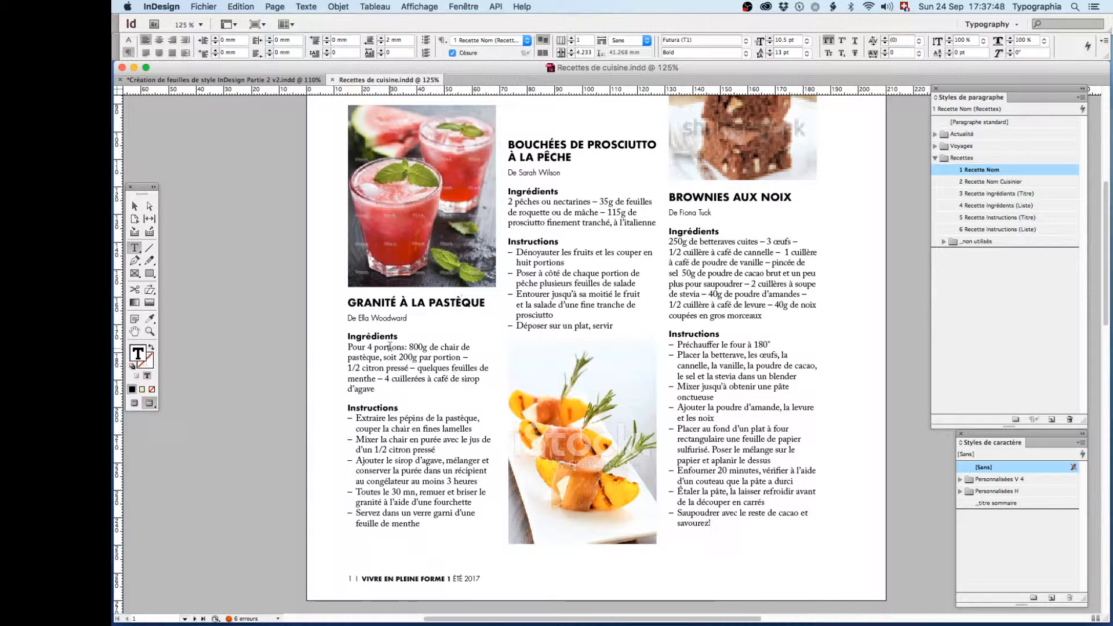
click(373, 319)
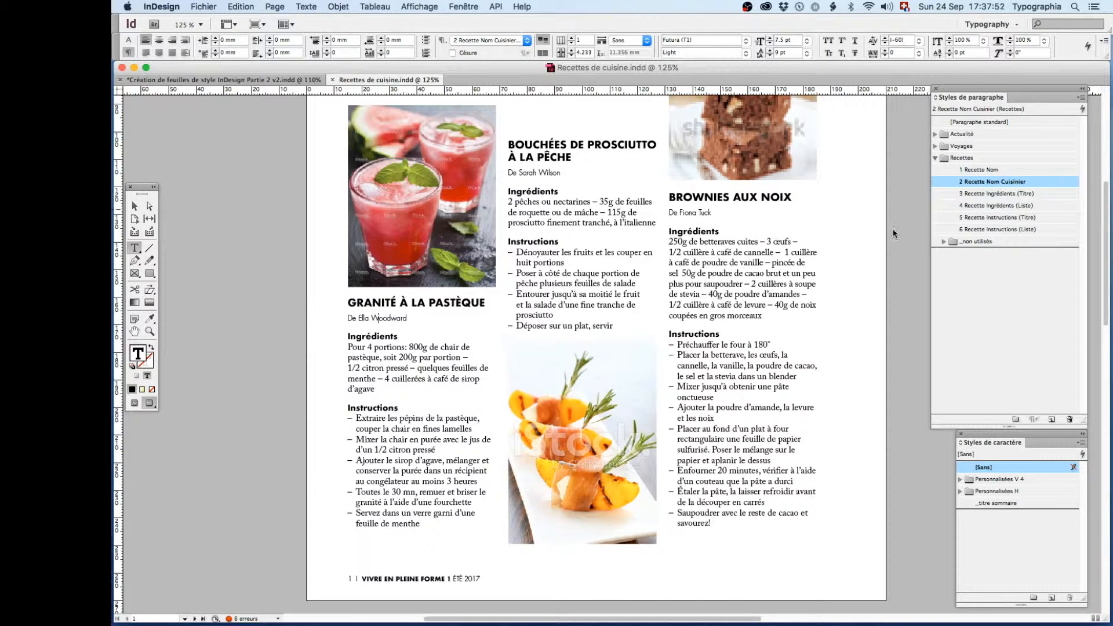
click(384, 336)
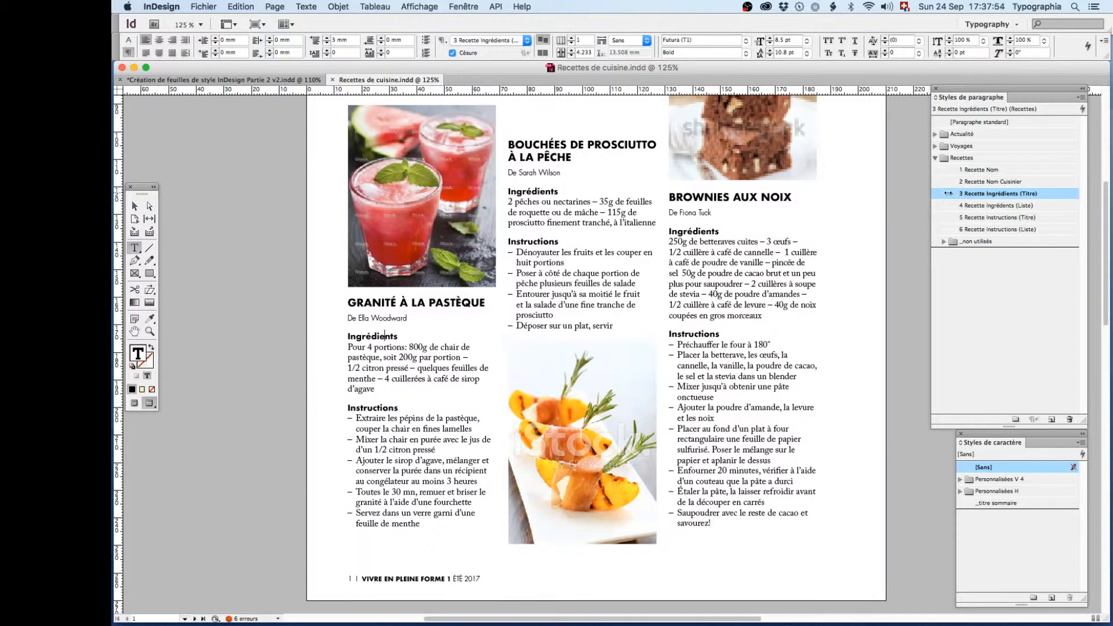
click(418, 357)
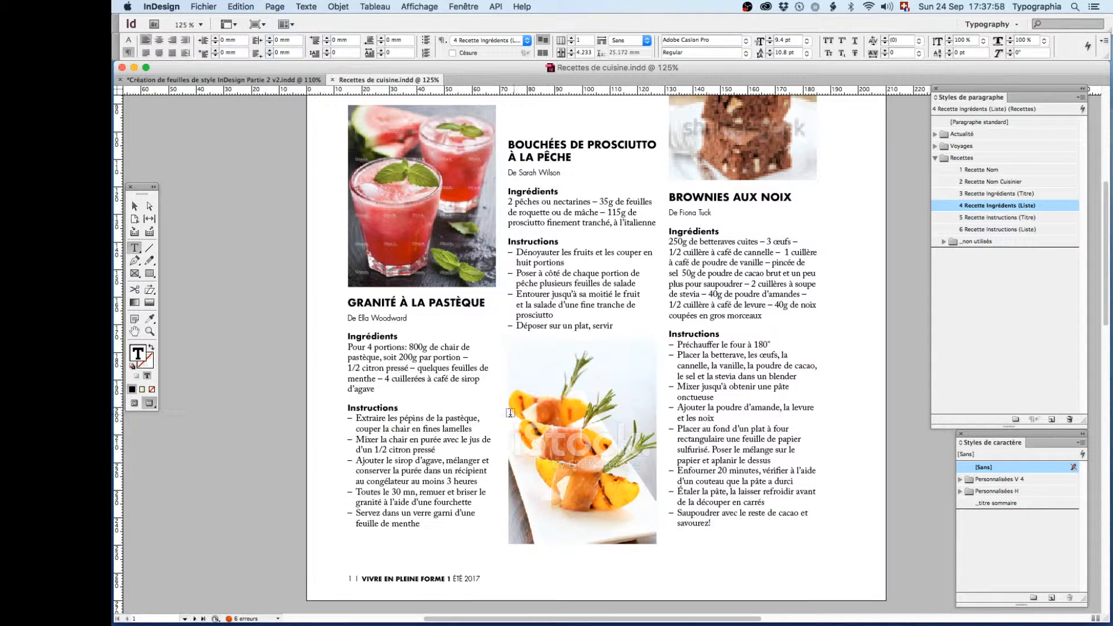
click(370, 409)
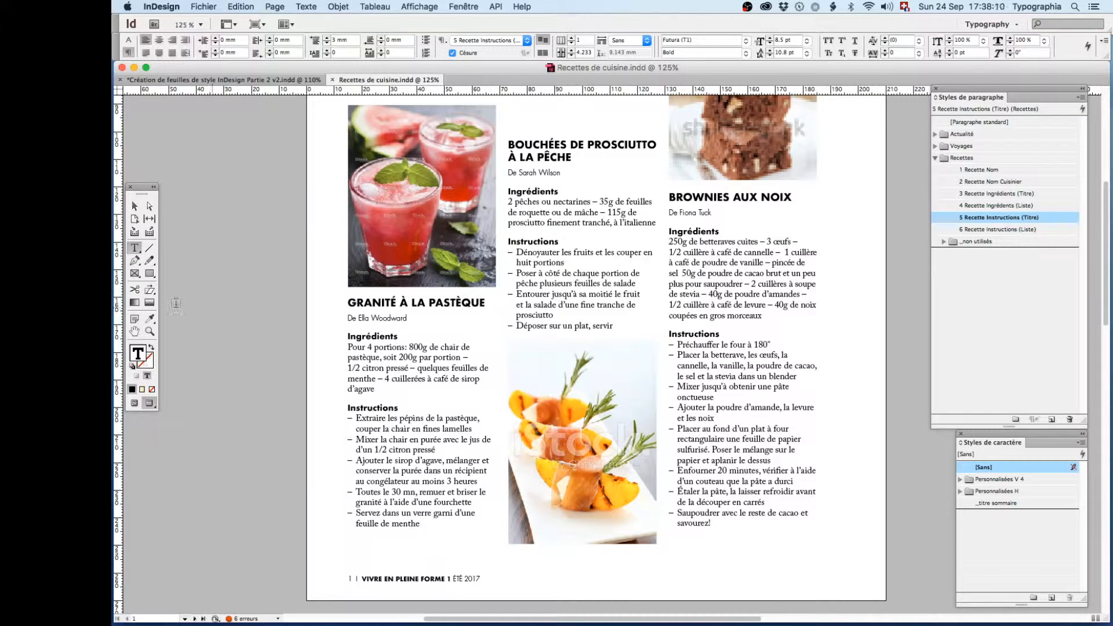
- Go to the unformatted article on page 2, show its frames and hidden characters, and check the style of the raw recipe text
click(133, 205)
key(super+0)
key(shift+Page_Down)
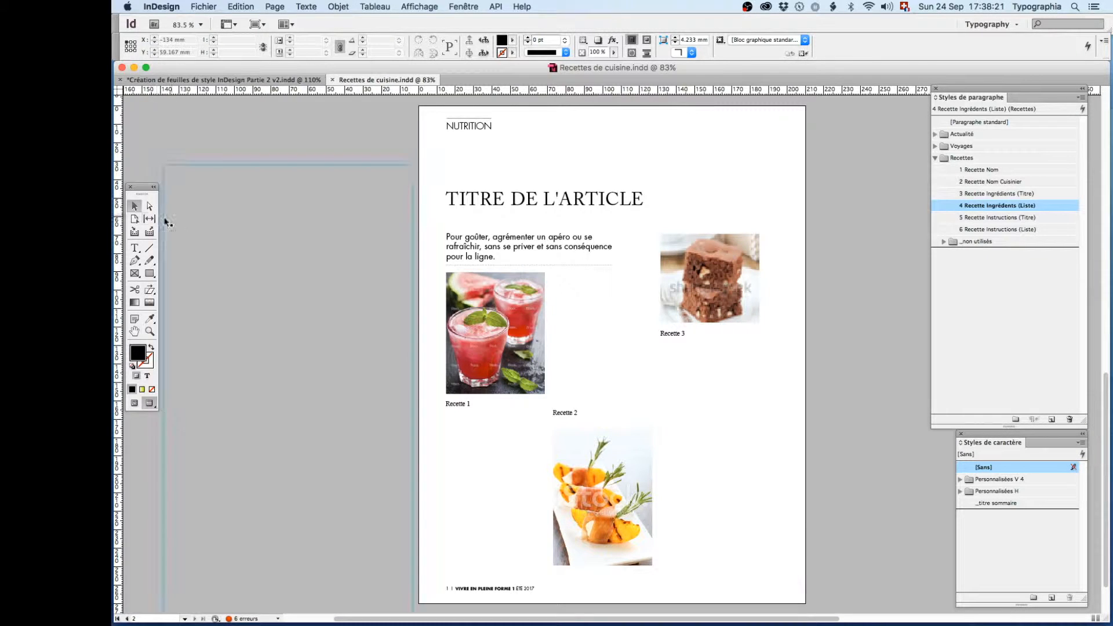
click(135, 404)
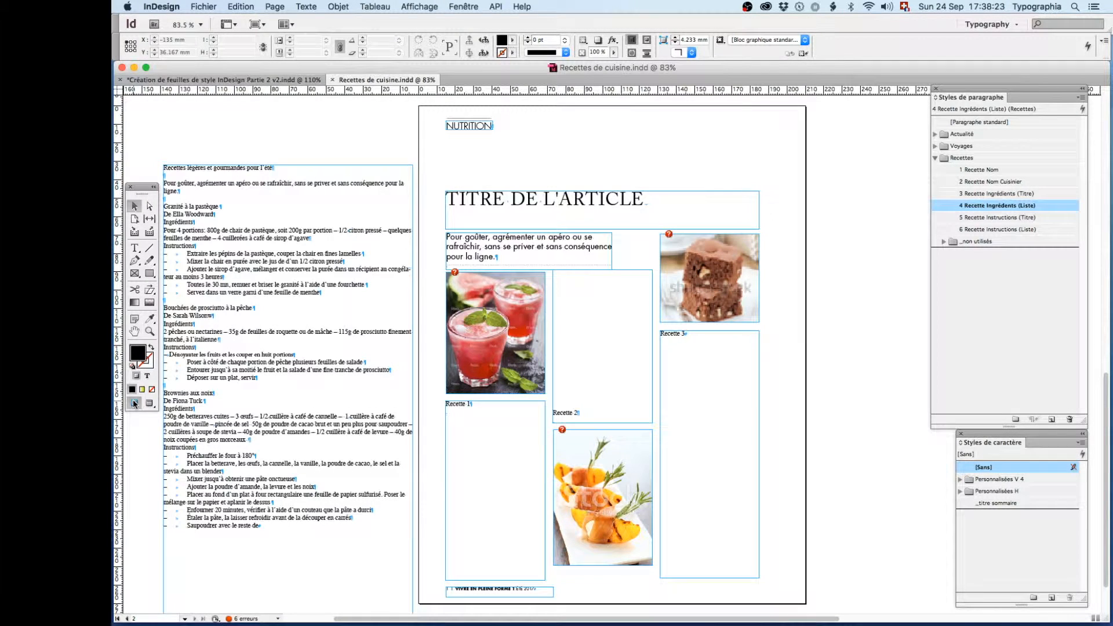
click(135, 248)
click(204, 232)
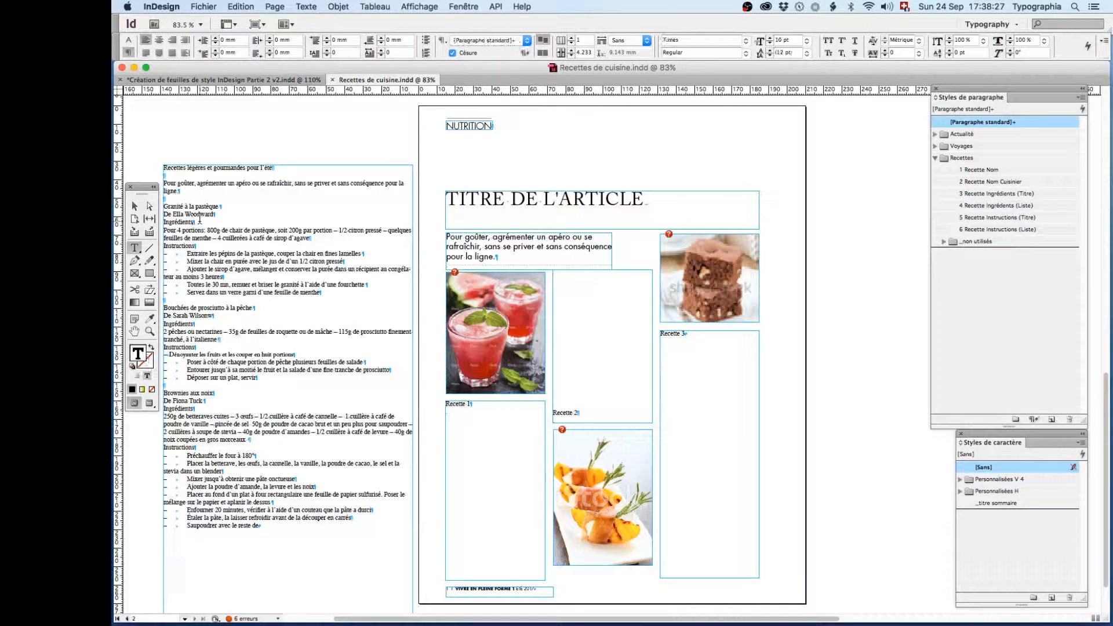
drag(208, 246, 258, 246)
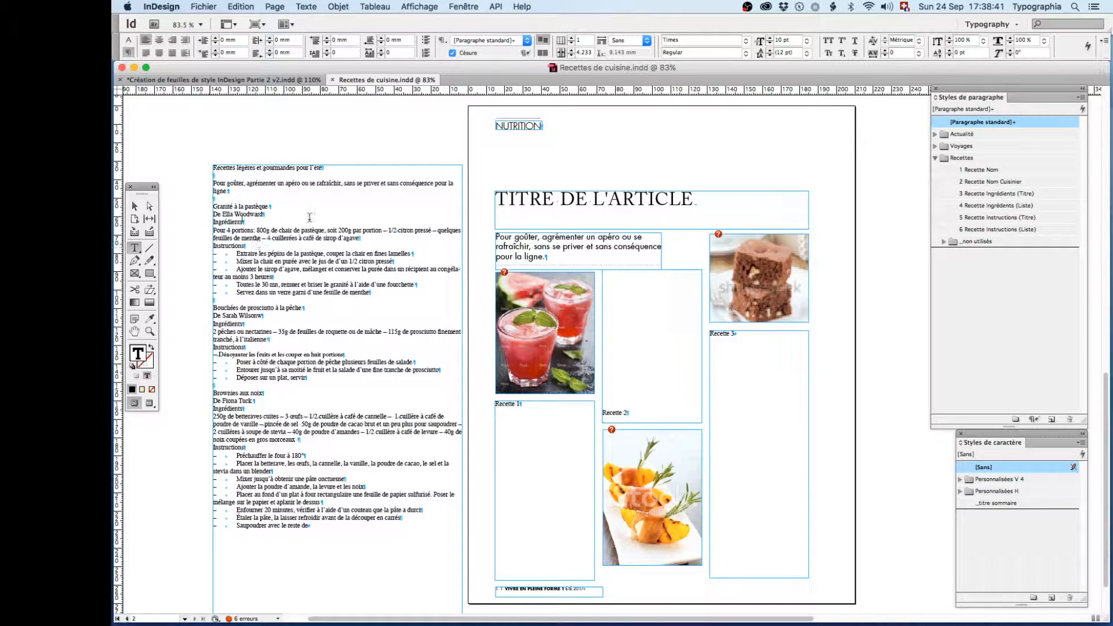
- Return to the finished recipe page and examine the parent and following style of 1 Recette Nom without changing them
scroll(306, 218, up, 10)
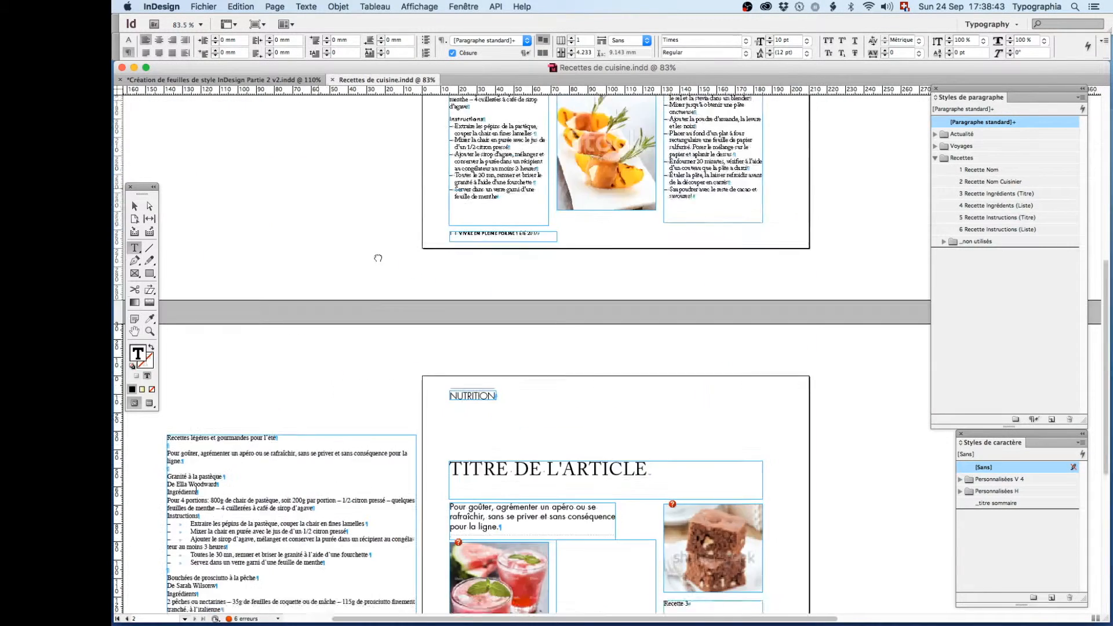
click(547, 177)
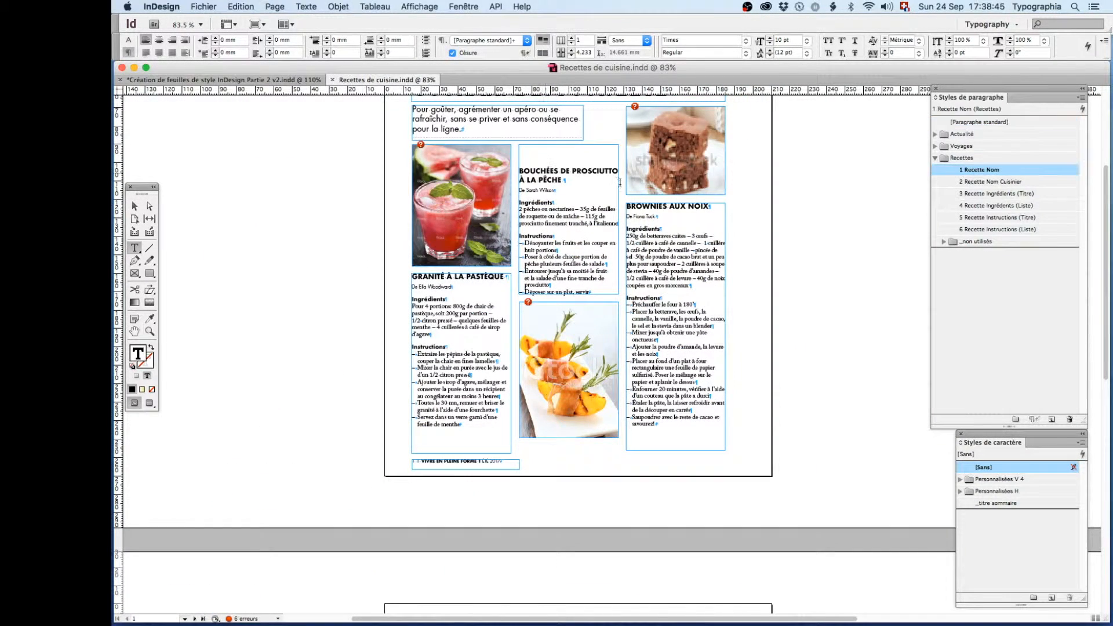
right_click(974, 172)
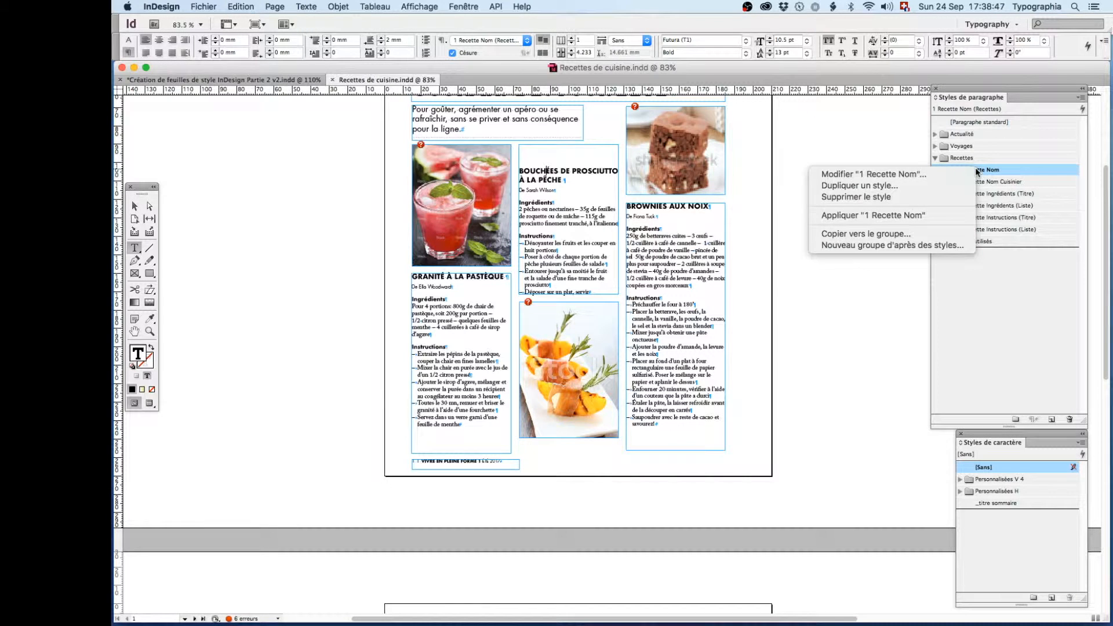
click(959, 174)
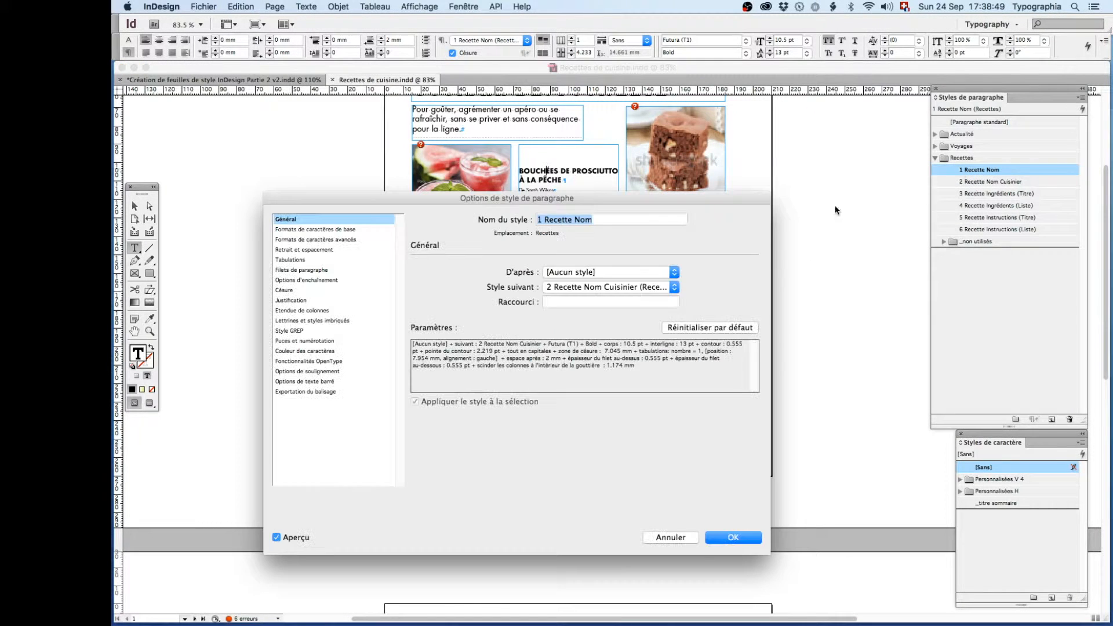
drag(599, 198, 584, 283)
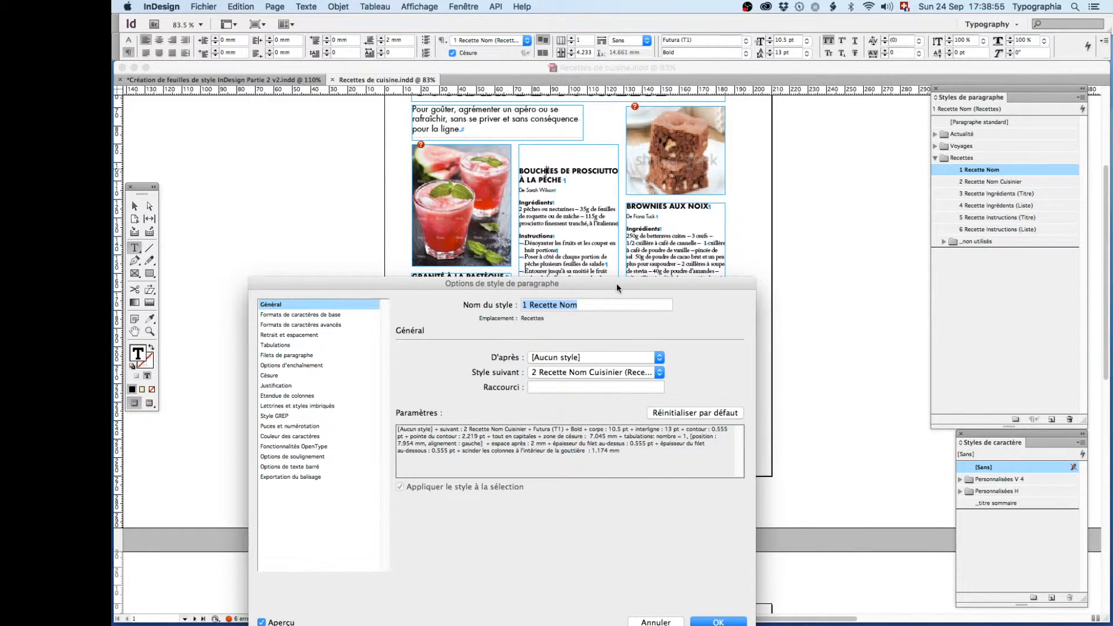
drag(617, 282, 614, 252)
click(646, 587)
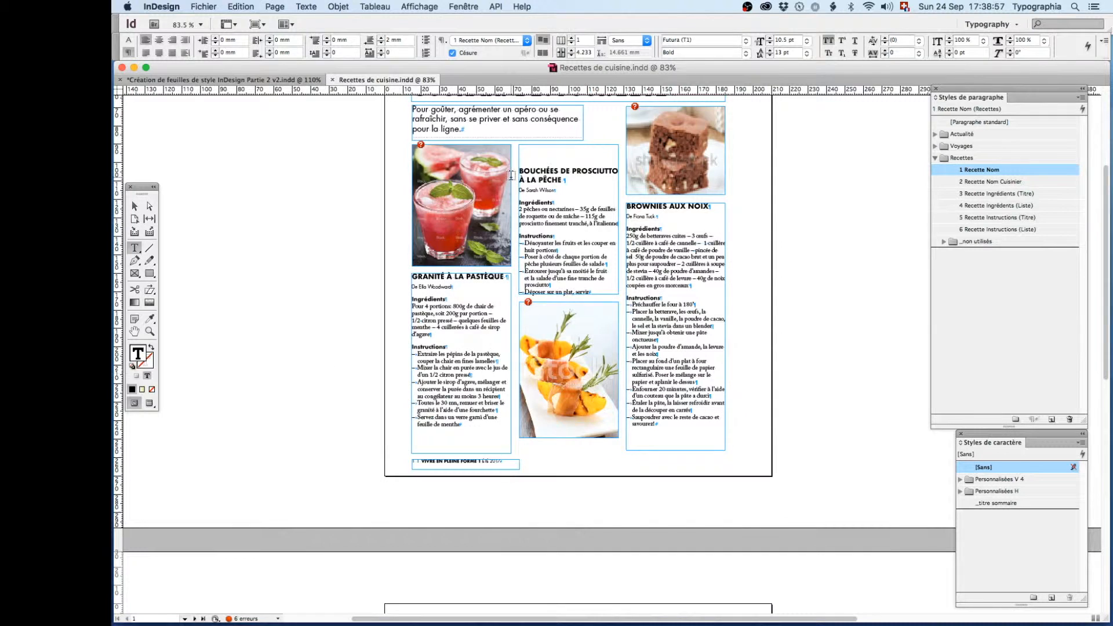
- Examine the following-style settings of 2 Recette Nom Cuisinier and 3 Recette Ingrédients (Titre) without changing them
right_click(986, 185)
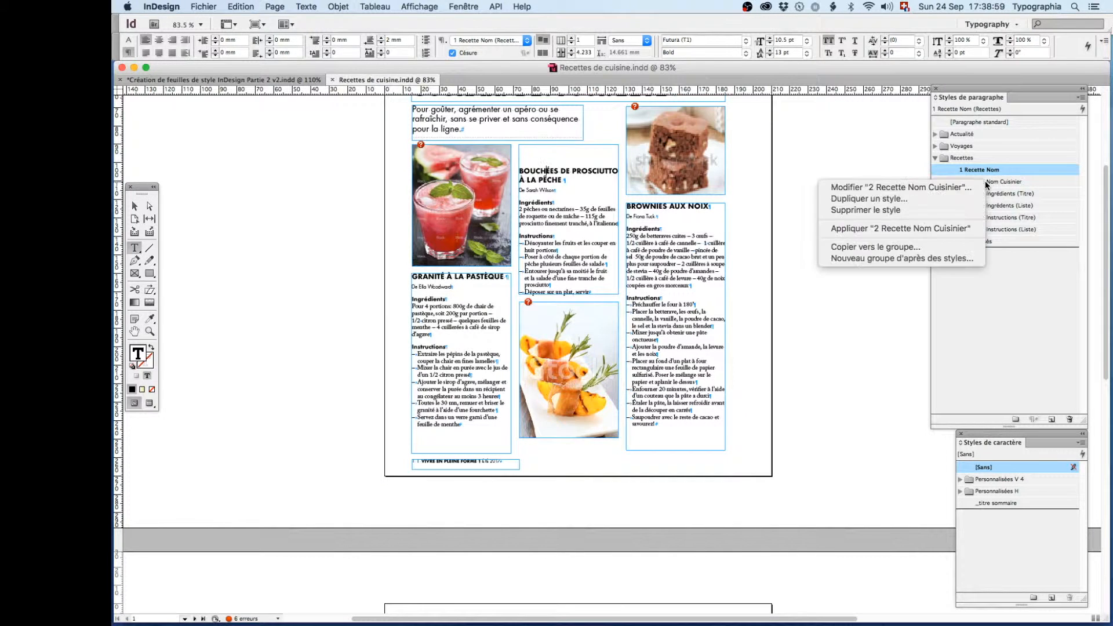
click(927, 188)
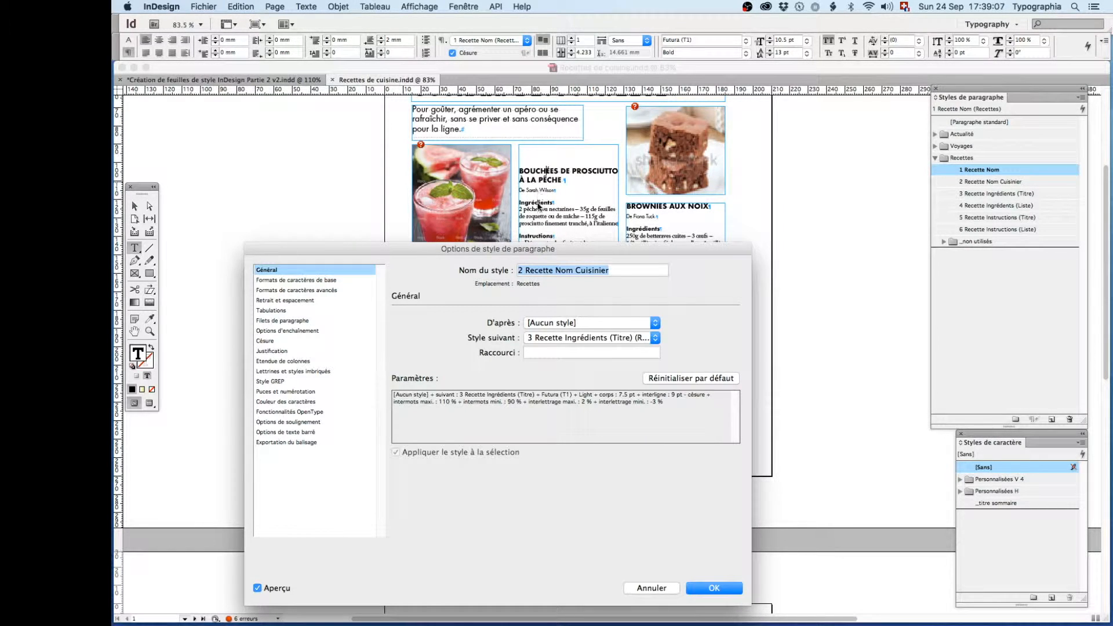
click(654, 588)
right_click(978, 194)
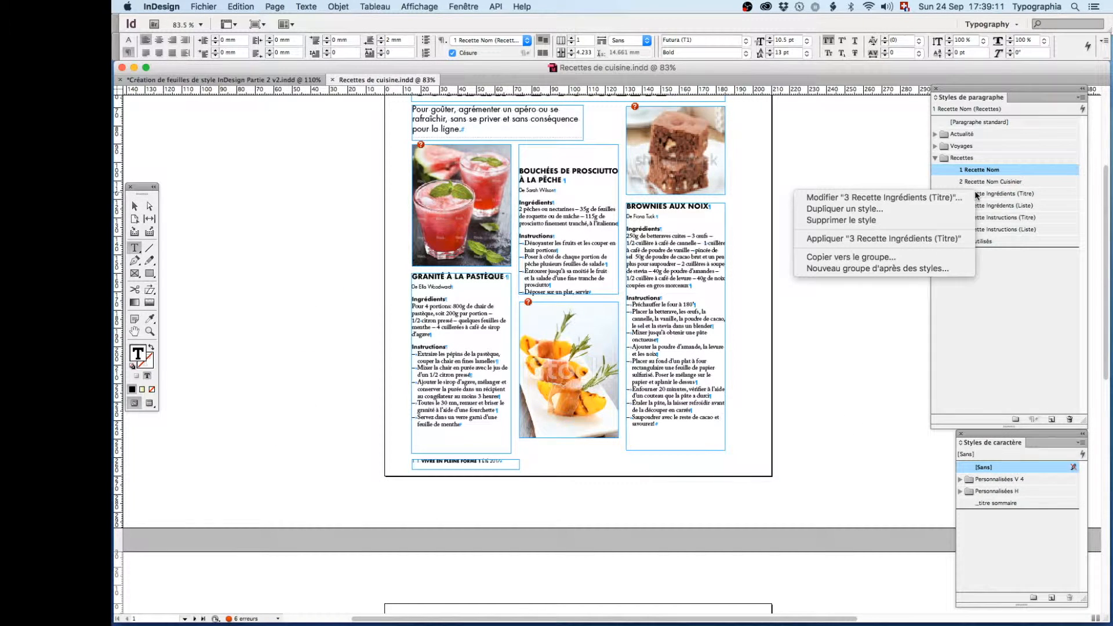
click(868, 198)
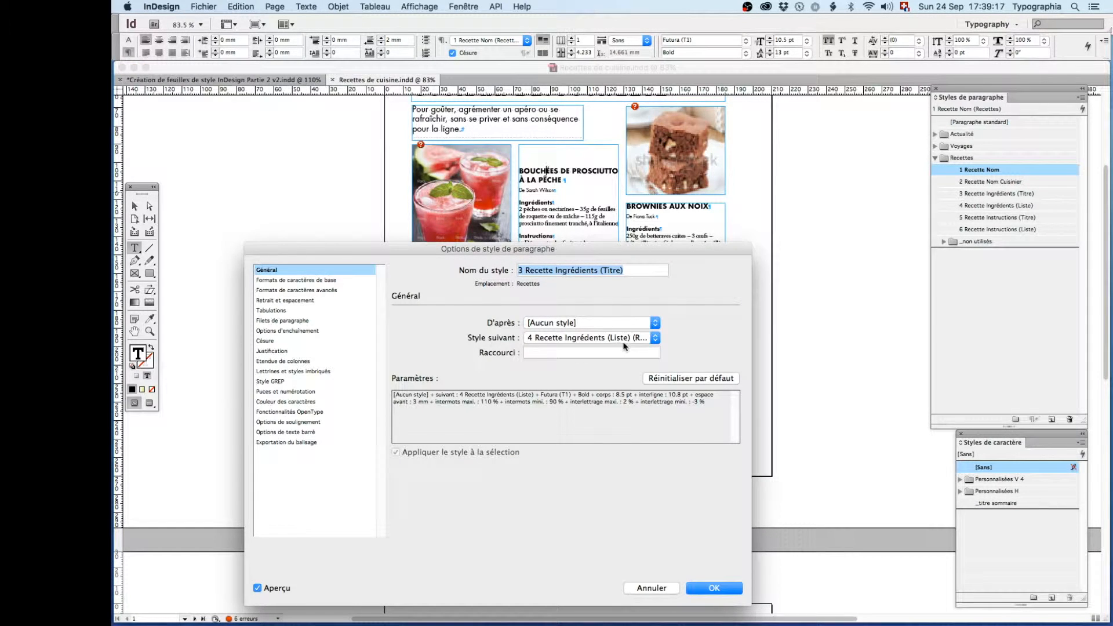
click(651, 588)
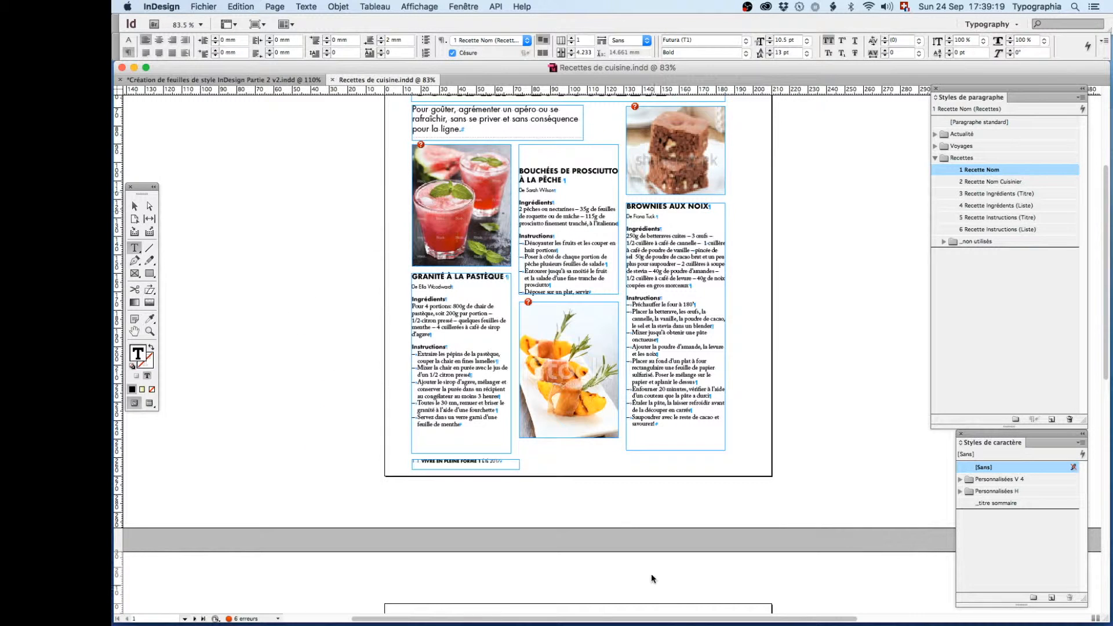
- Examine the parent and following style of 6 Recette Instructions (Liste) without changing them, and check the instruction list that uses it
right_click(998, 230)
click(946, 234)
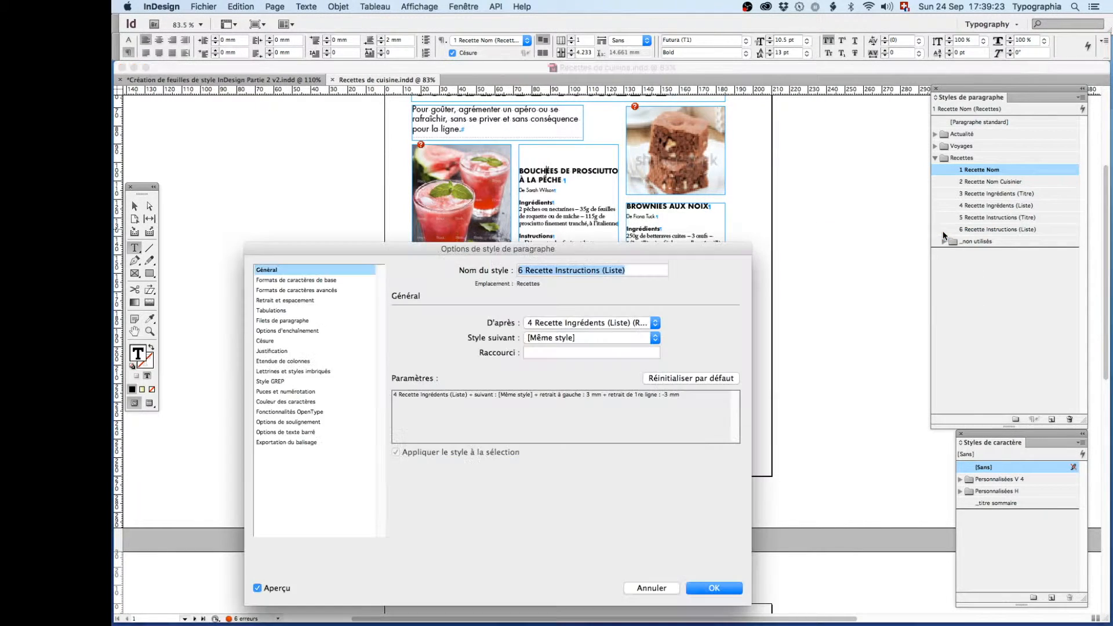
drag(565, 249, 432, 195)
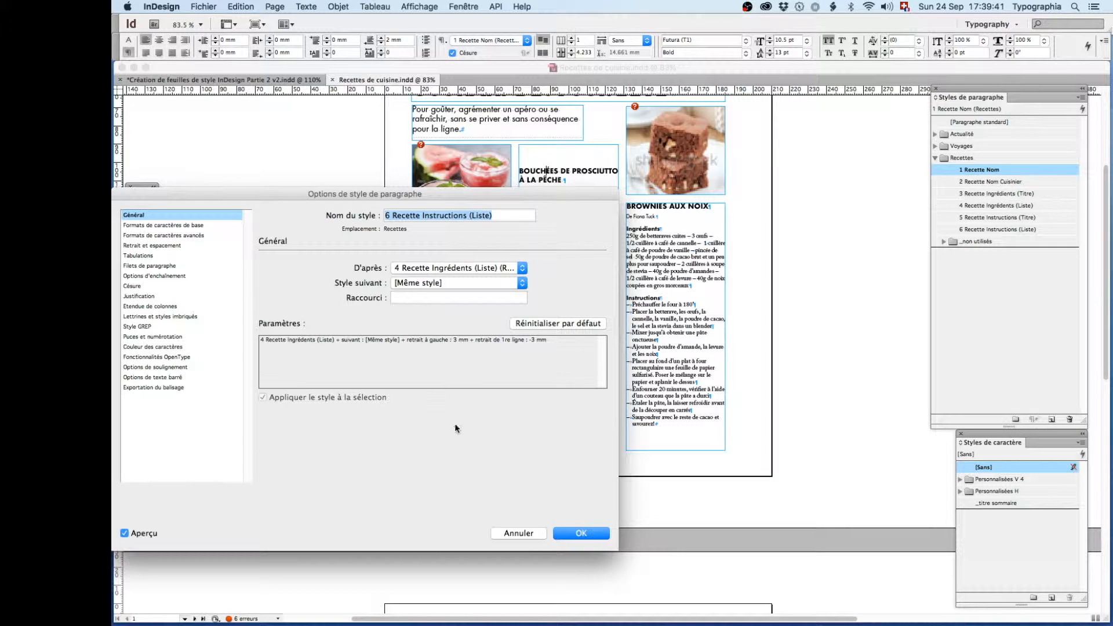
click(532, 536)
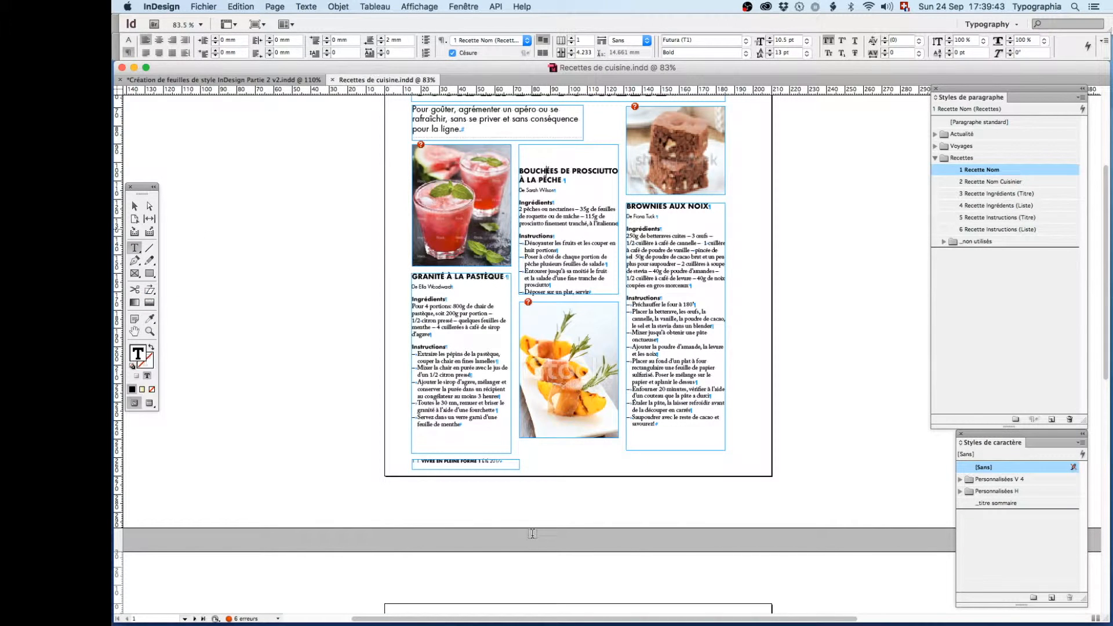
click(462, 412)
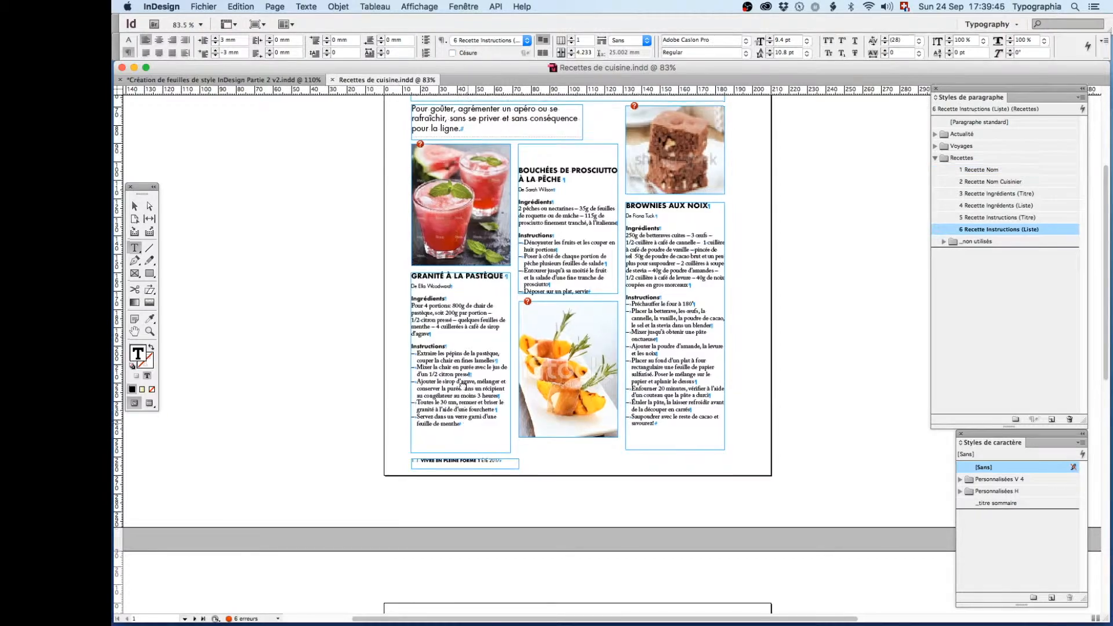
- Return to the unformatted article on page 2 and expand the Voyages, Actualité and _non utilisés paragraph style groups
scroll(461, 413, down, 10)
scroll(529, 250, left, 3)
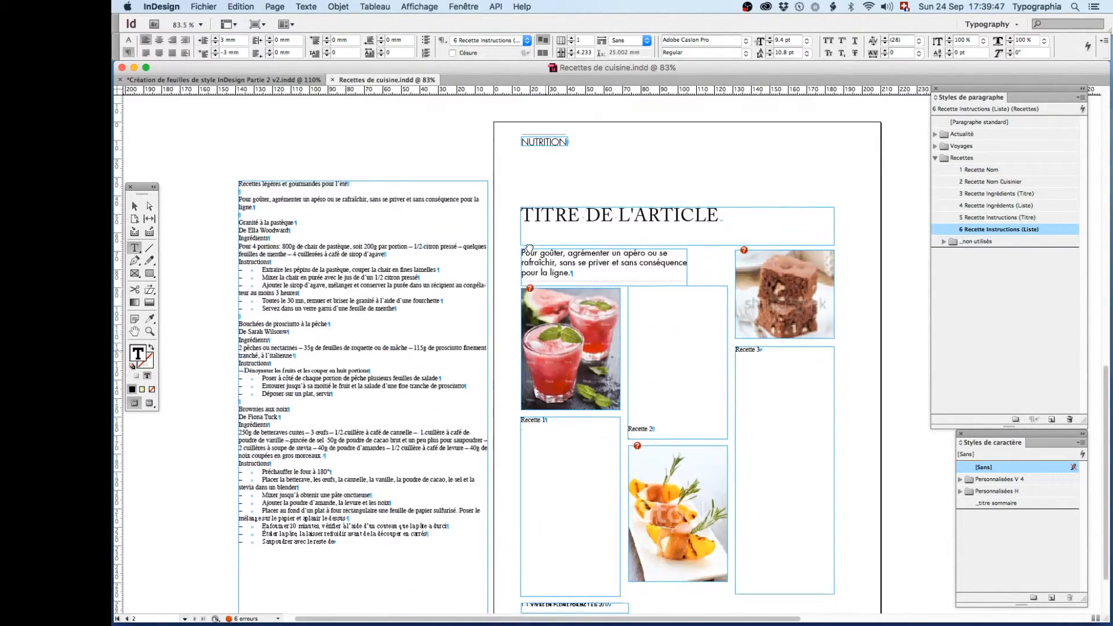
scroll(529, 250, down, 2)
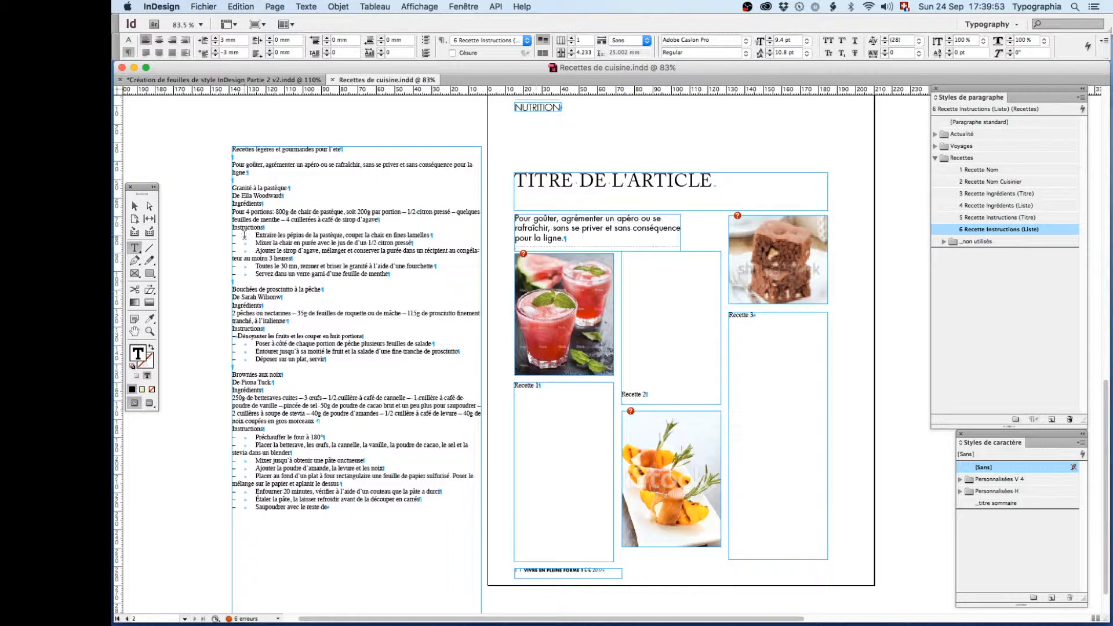
click(935, 146)
click(935, 134)
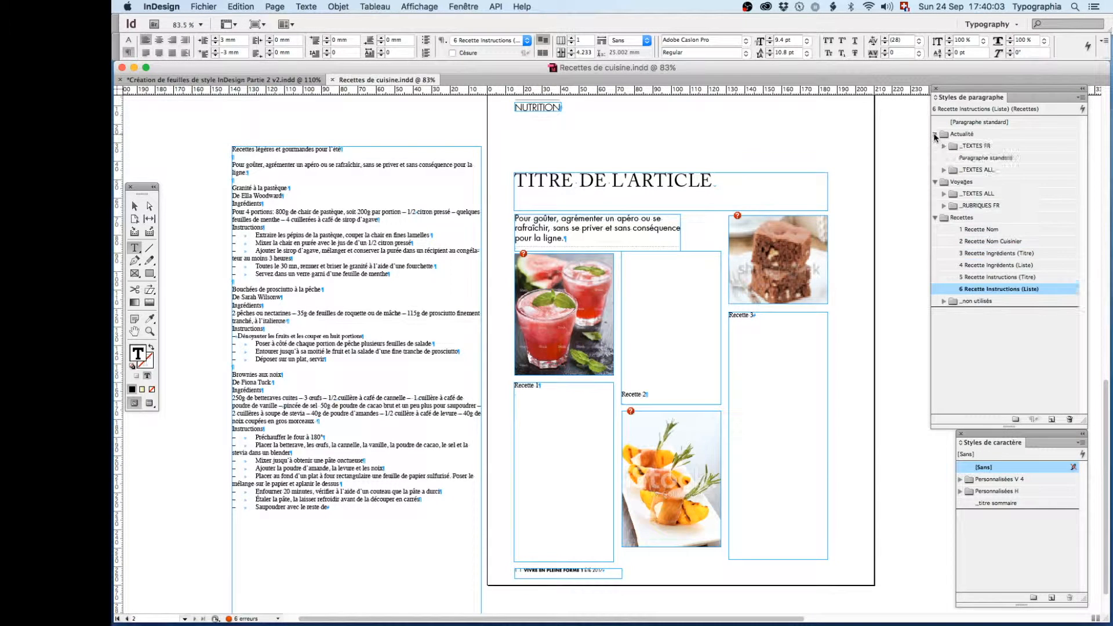
click(943, 301)
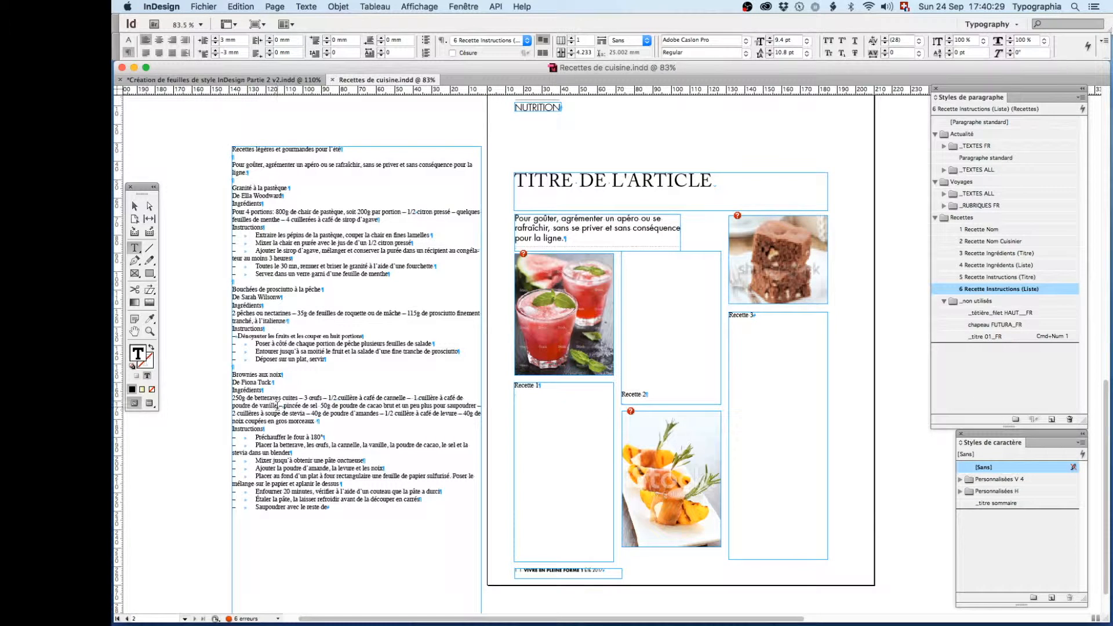
- Identify the article title's paragraph style and apply _titre 01_FR to the heading "Recettes légères et gourmandes pour l'été" in the raw text
click(547, 180)
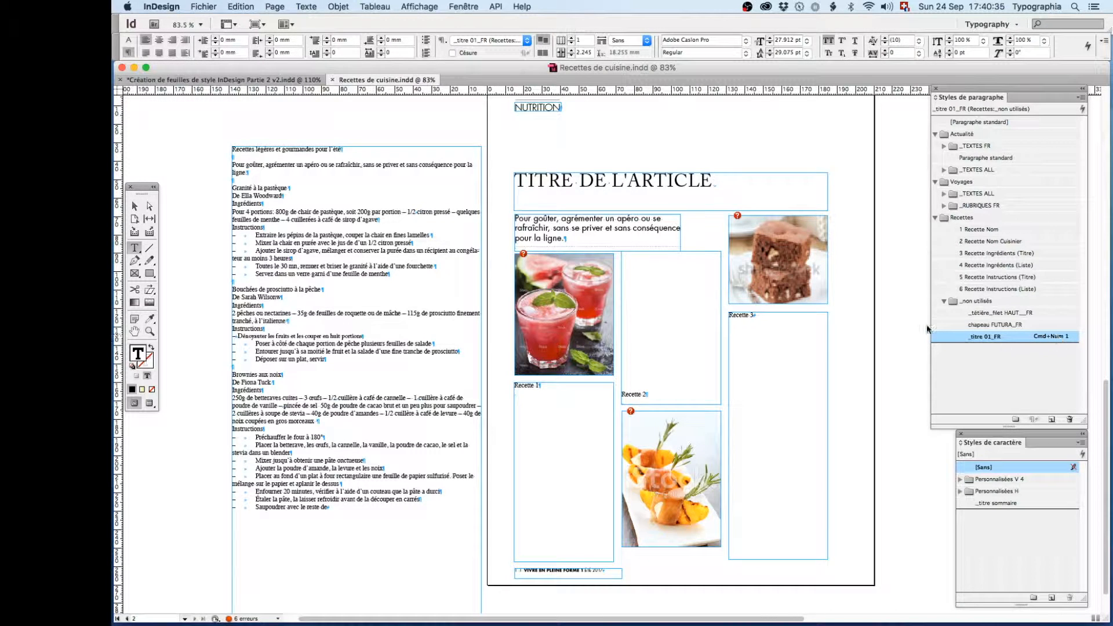
click(243, 148)
key(Escape)
key(super+KP_1)
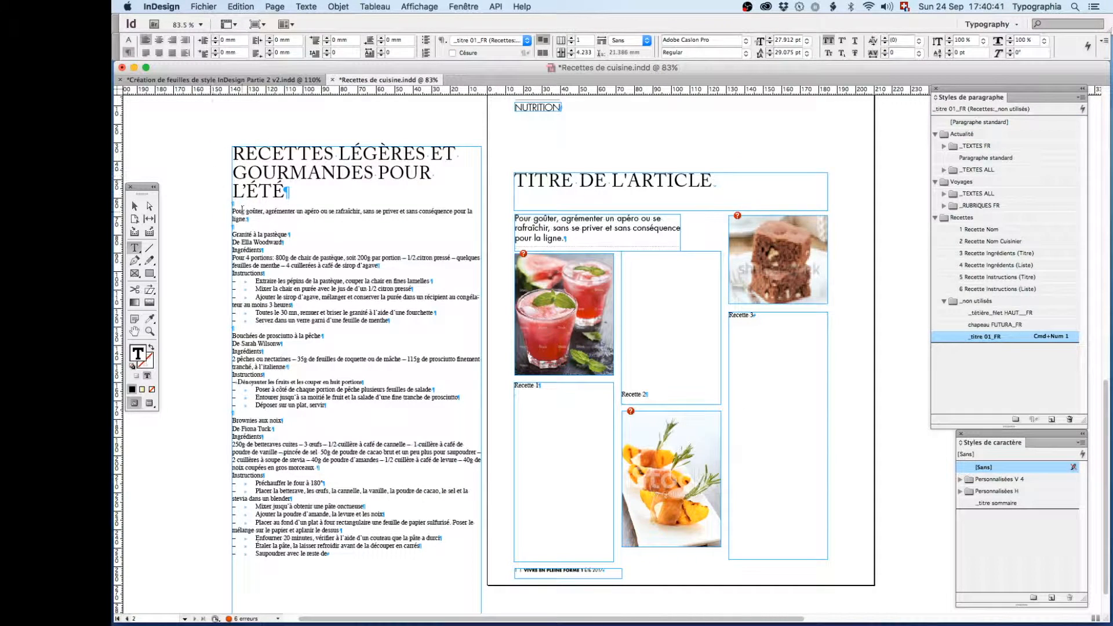
- Identify the style of the layout's intro text and apply _chapeau FUTURA_new to the "Pour goûter" paragraph in the raw text
click(579, 228)
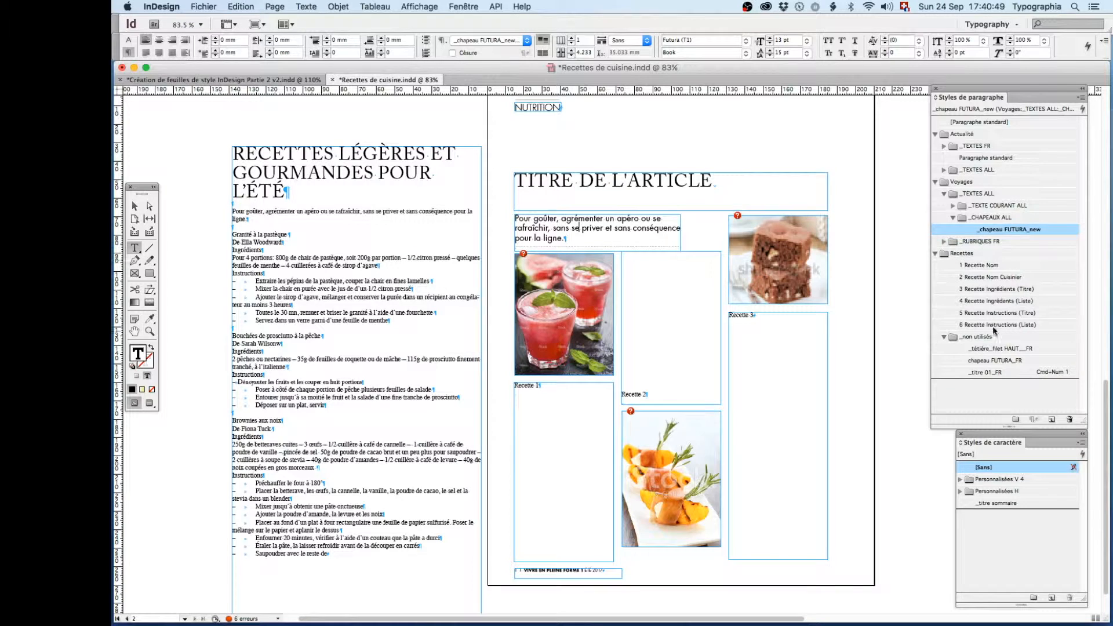
click(235, 210)
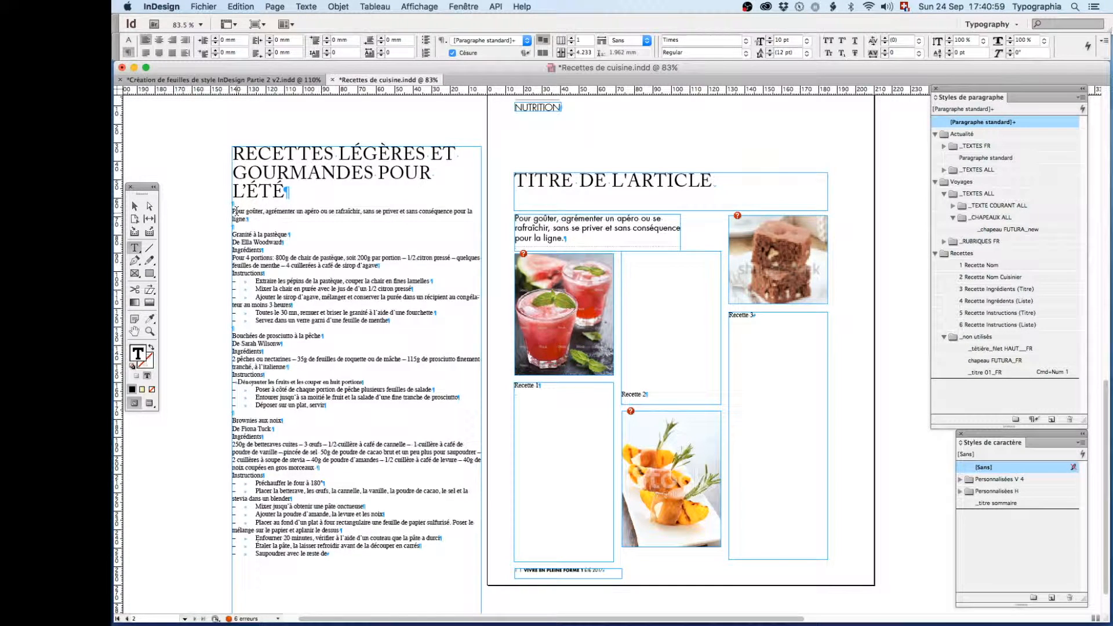
click(994, 230)
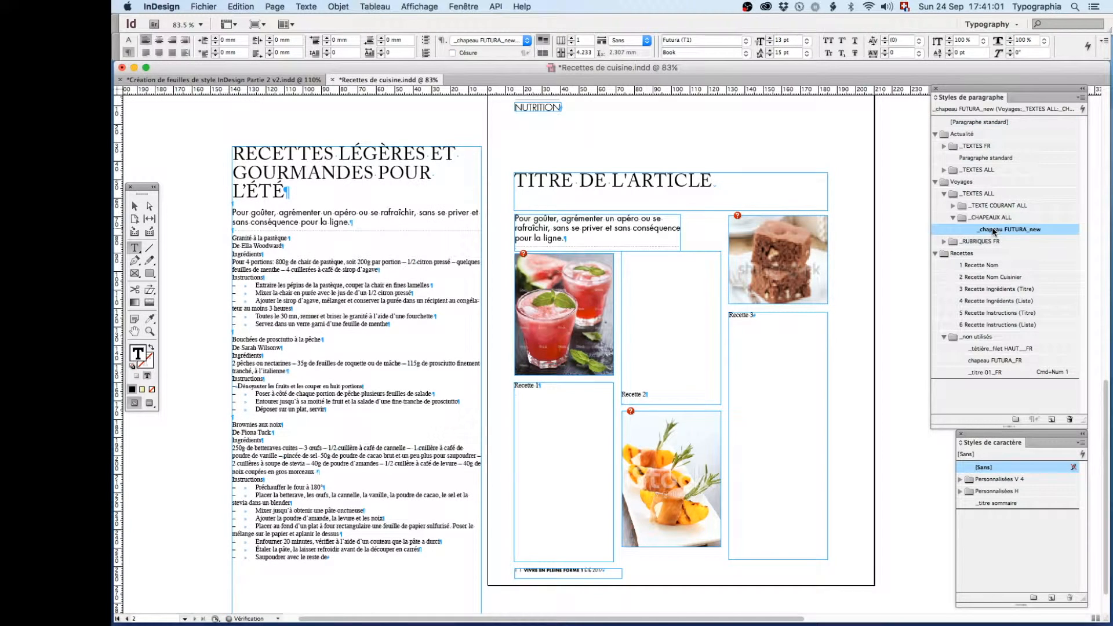
- Delete the empty paragraphs above and below the "Pour goûter" intro in the raw article text
click(244, 200)
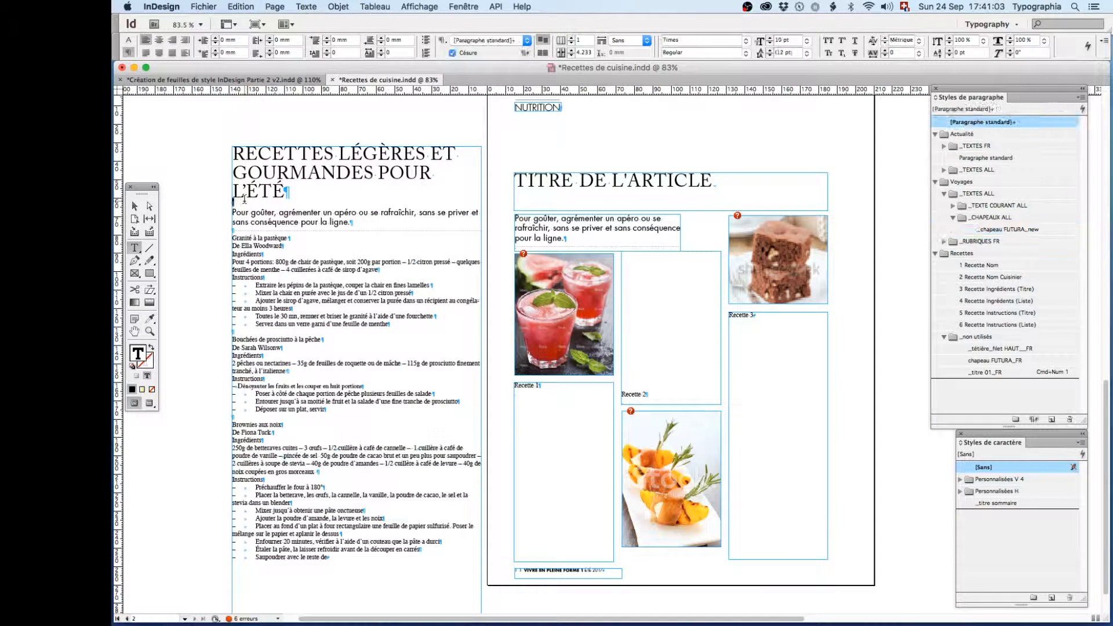
key(Delete)
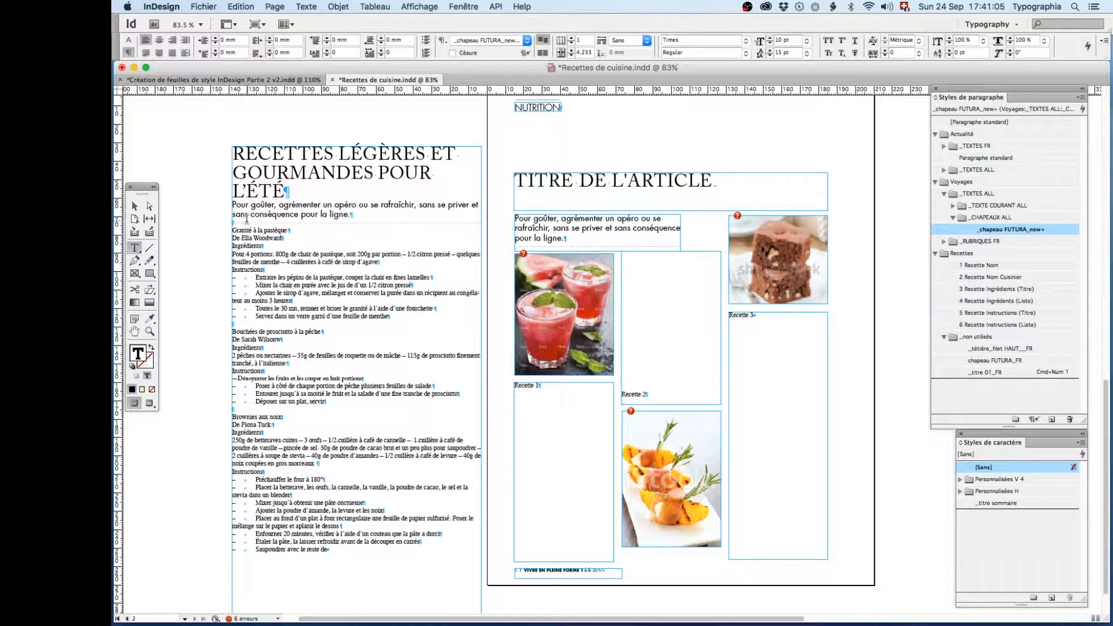
click(244, 221)
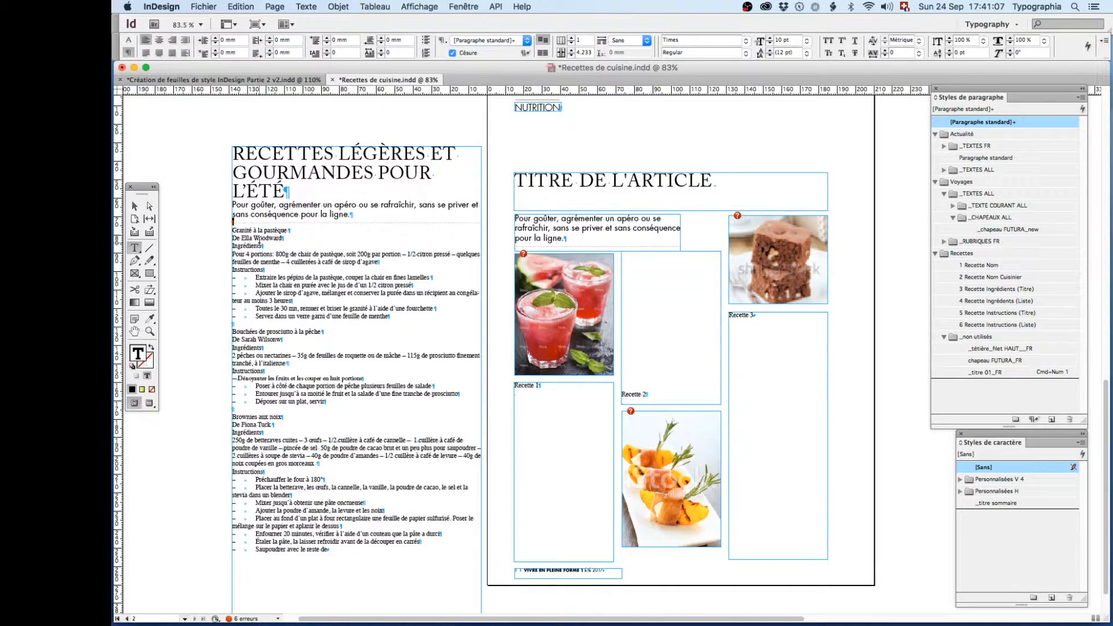
key(Delete)
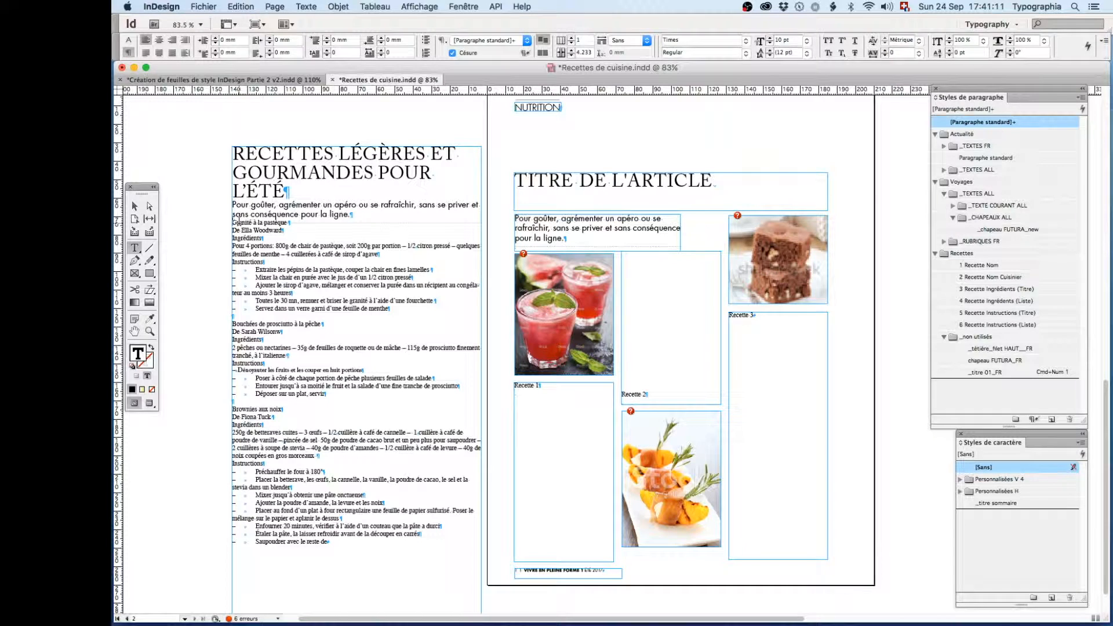
- Format the whole "Granité à la pastèque" recipe by applying 1 Recette Nom and then the next style in sequence
triple_click(237, 223)
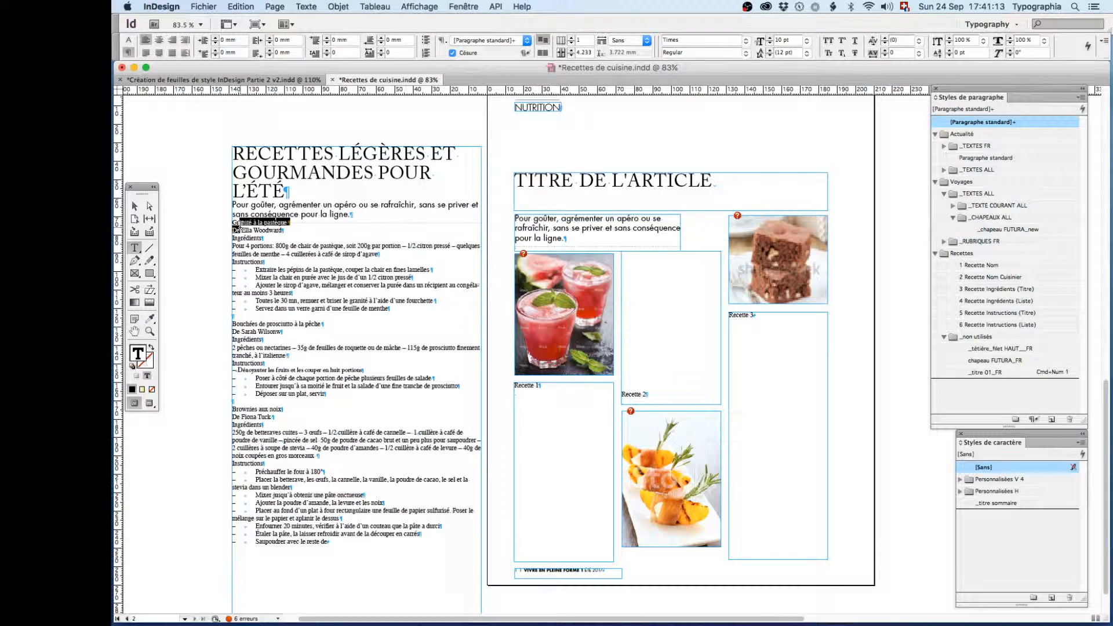
drag(237, 229, 275, 314)
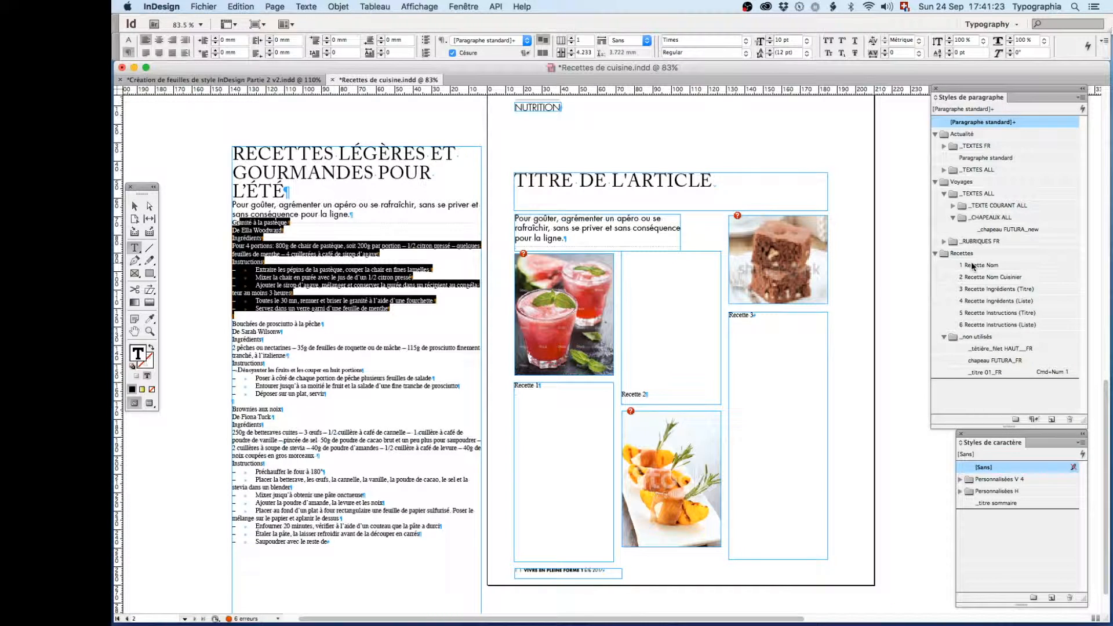
right_click(973, 266)
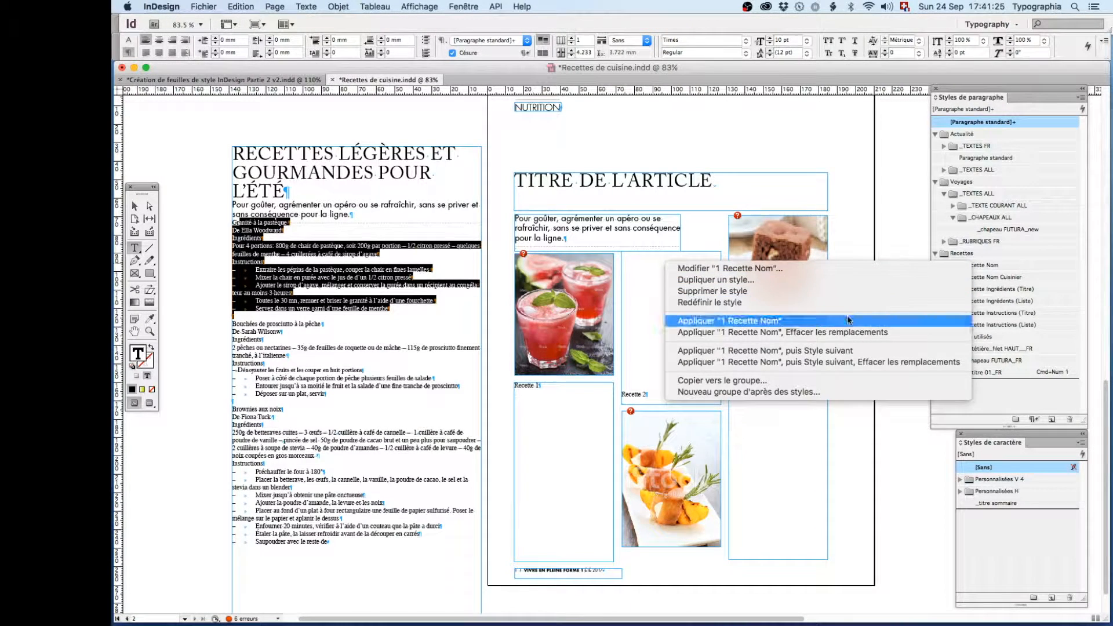
click(818, 351)
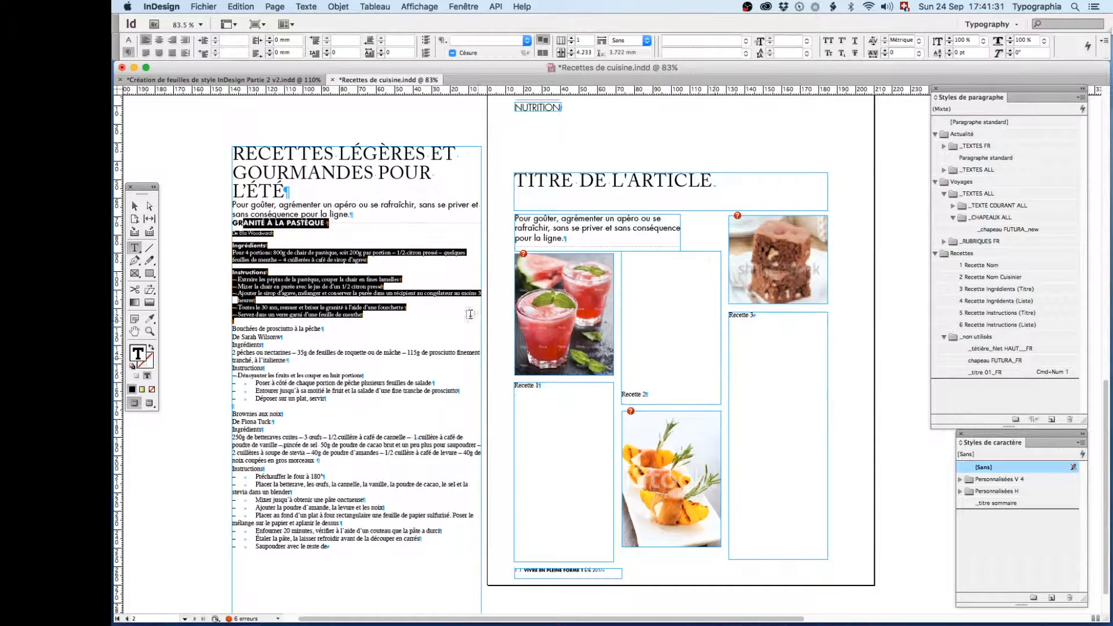
click(388, 286)
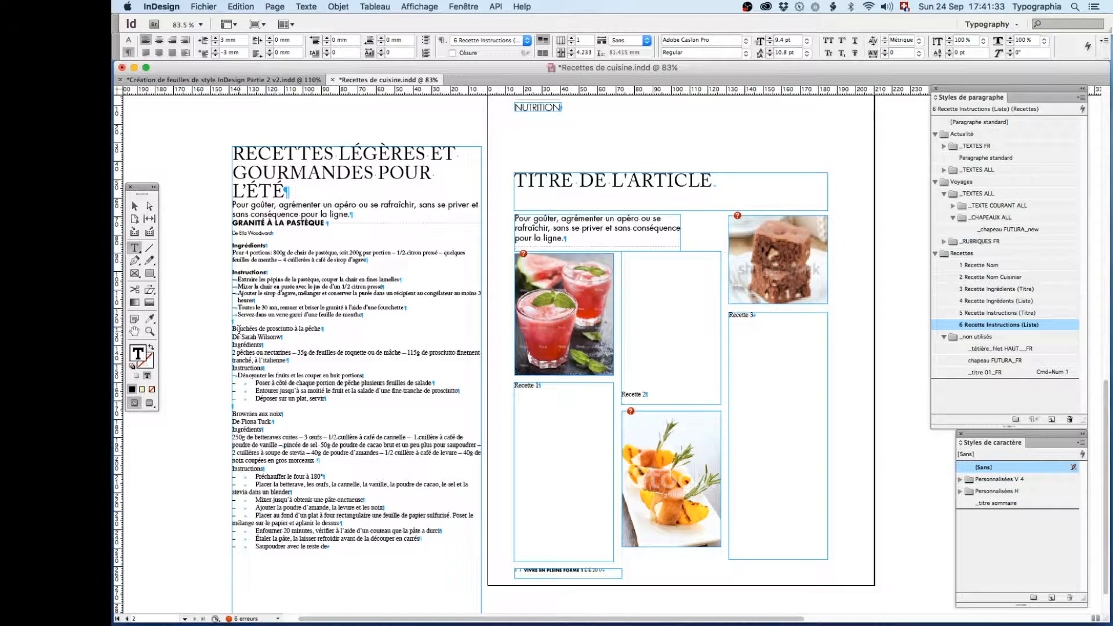
- Apply 1 Recette Nom followed by the next styles to the "Bouchées de prosciutto à la pêche" recipe and the "Brownies aux noix" recipe
drag(233, 329, 272, 405)
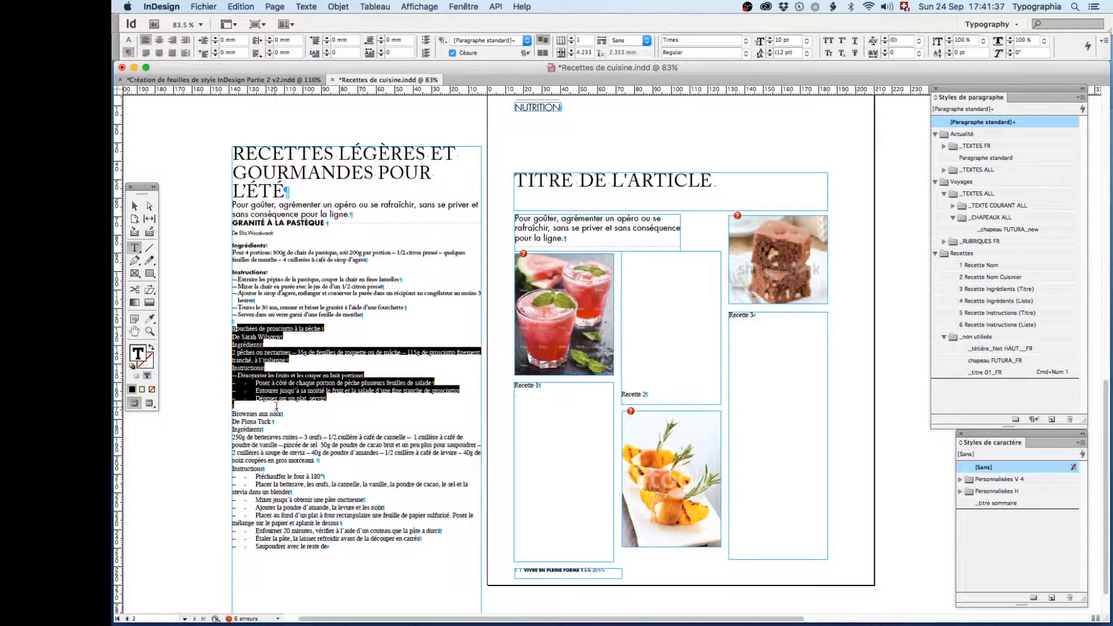
right_click(961, 268)
click(818, 342)
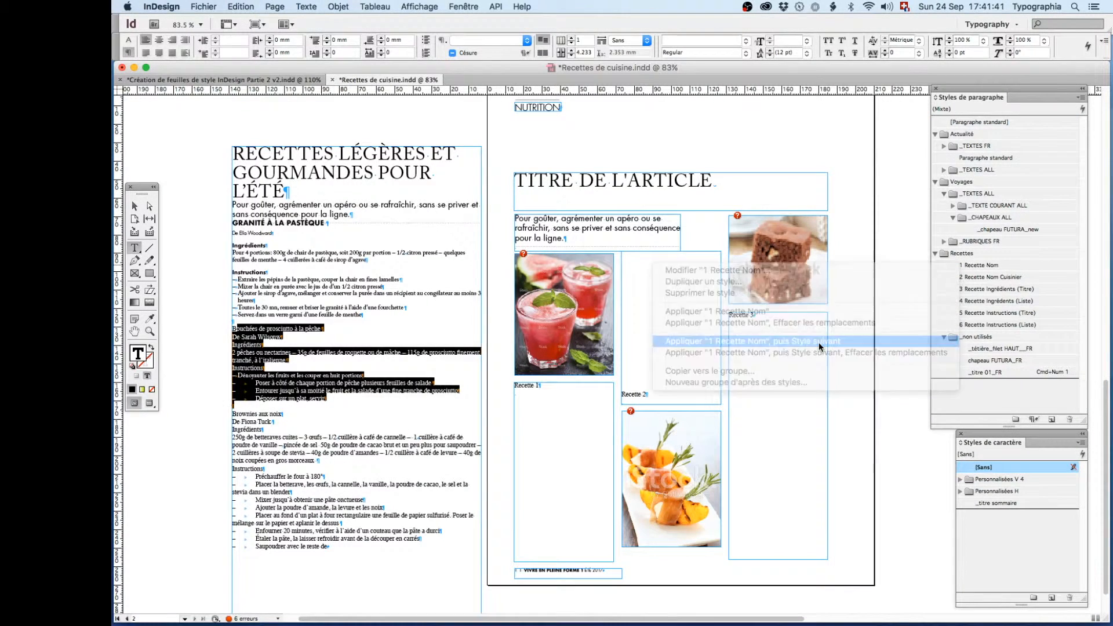
drag(233, 420, 373, 577)
right_click(958, 270)
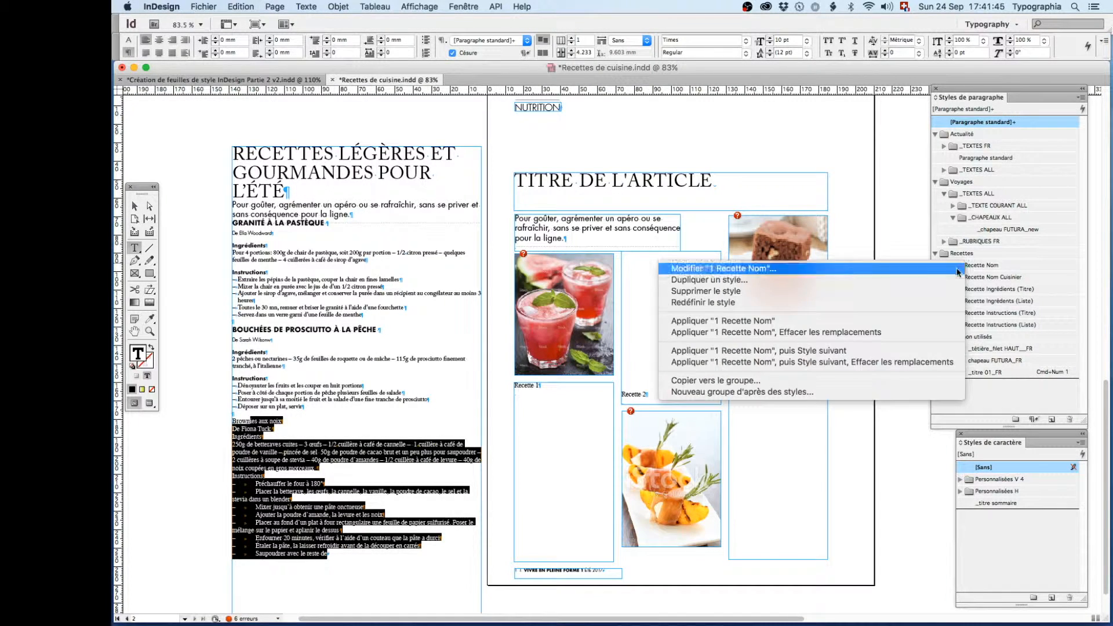
click(861, 350)
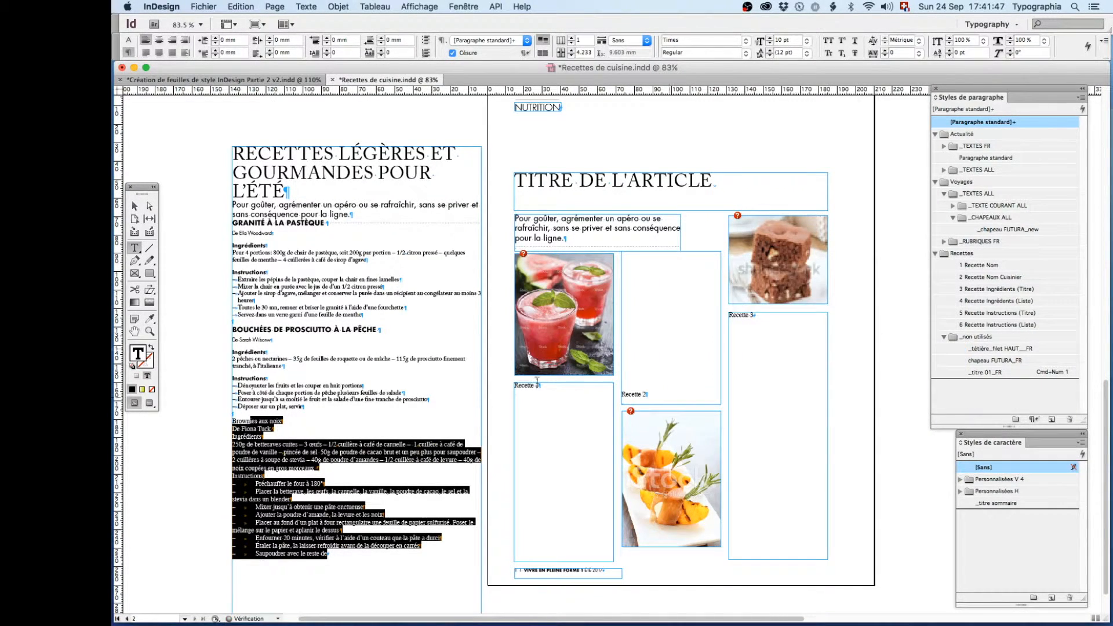
- Copy the entire formatted article and check the threading of the layout's text frames starting from the title frame
click(362, 315)
key(super+a)
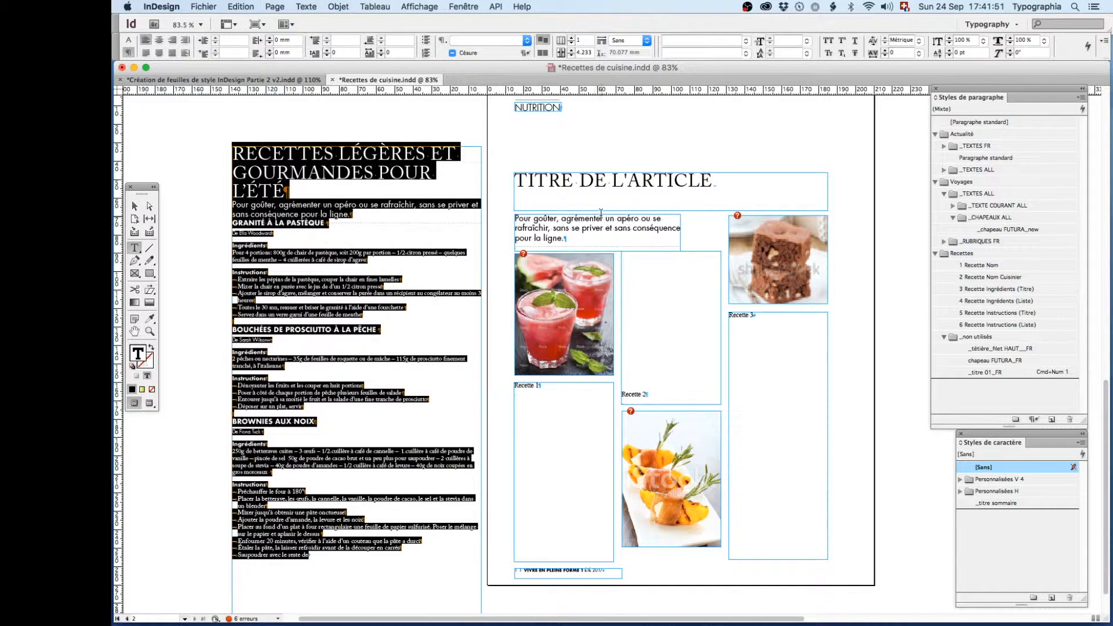
click(589, 226)
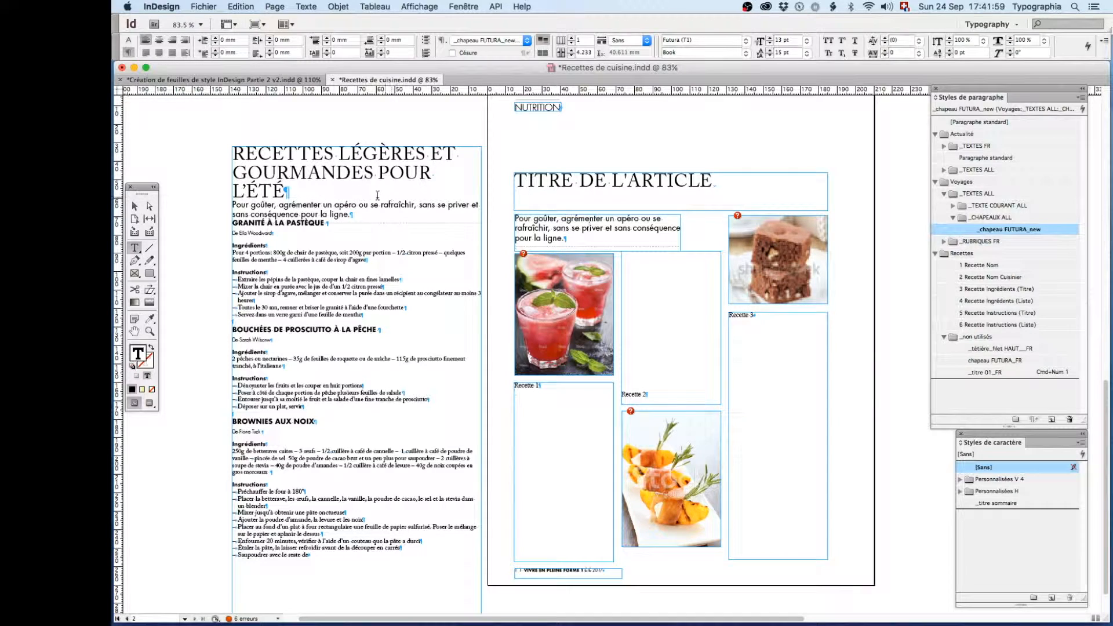
click(558, 183)
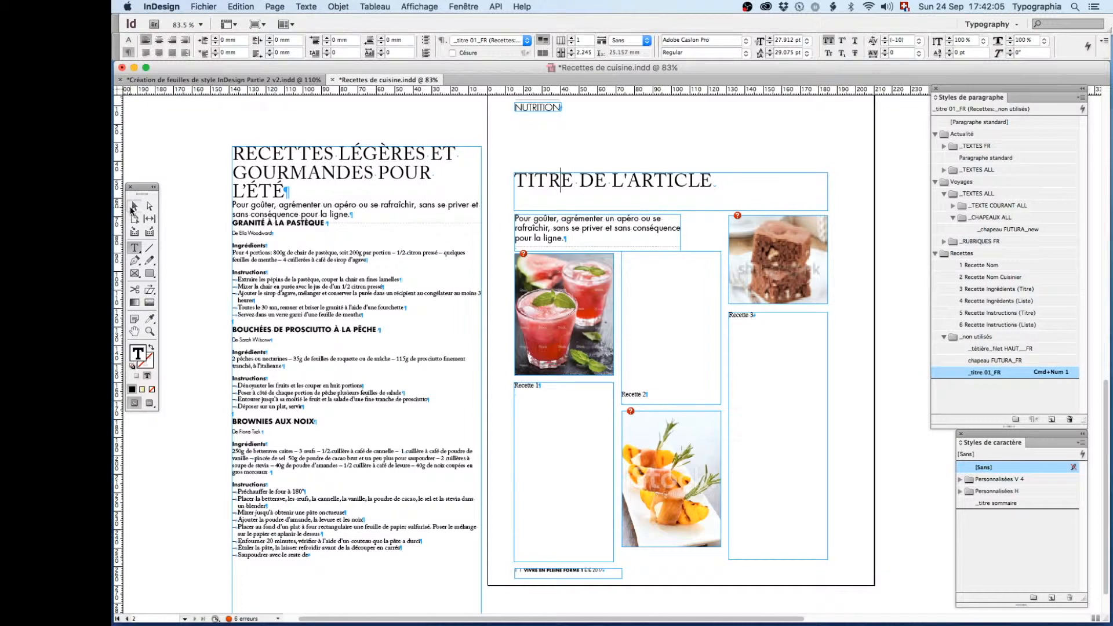
click(133, 207)
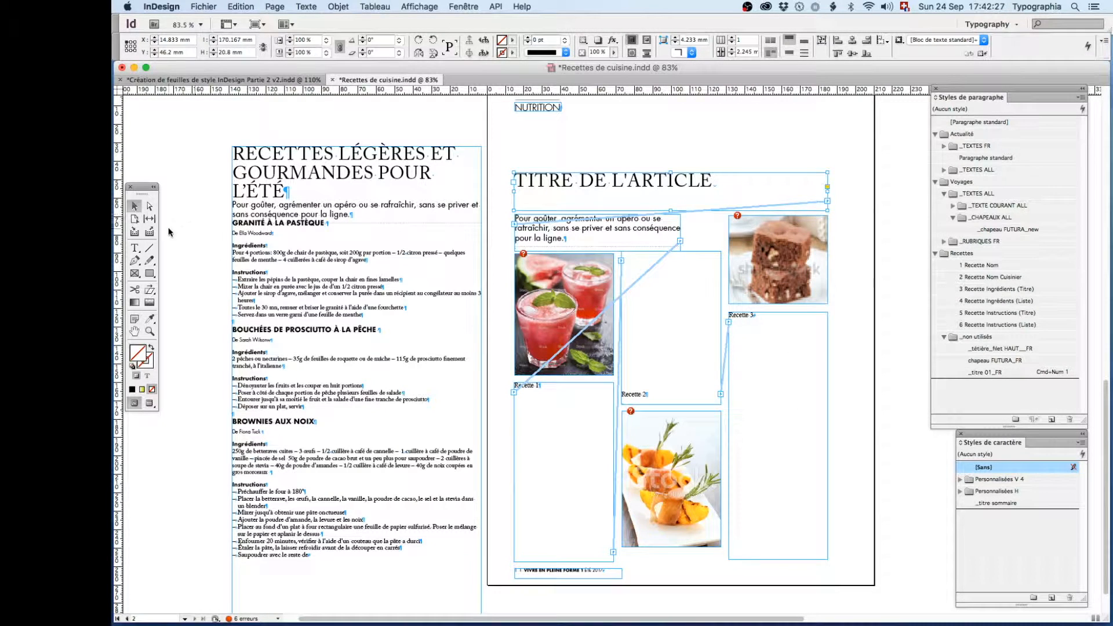
- Replace all the placeholder text in the layout's threaded frames with the copied formatted article
click(134, 247)
click(592, 179)
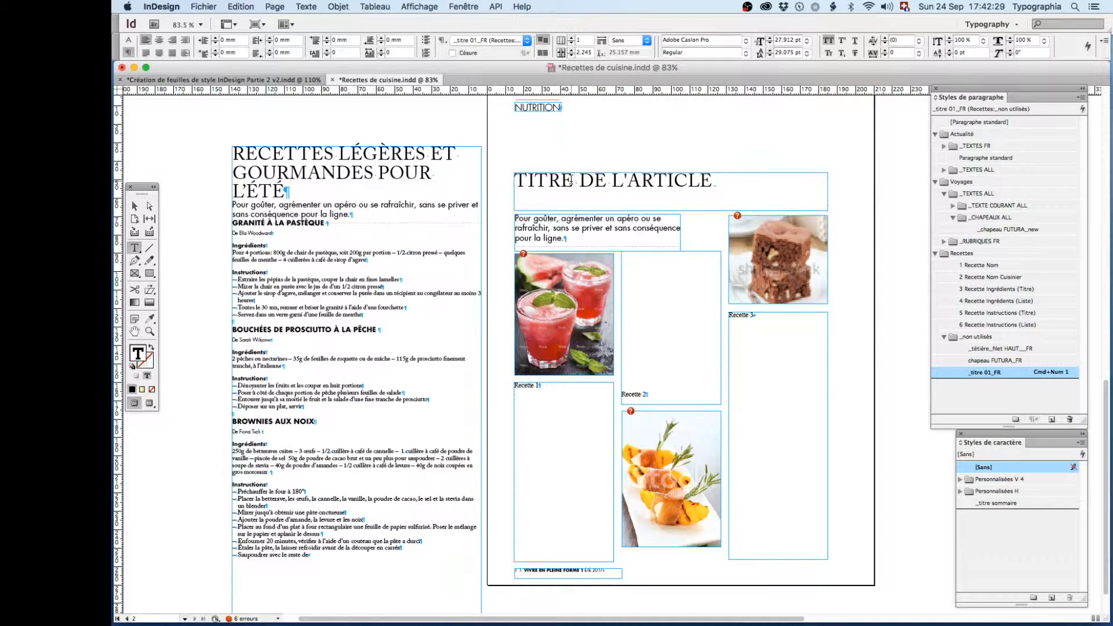
key(super+a)
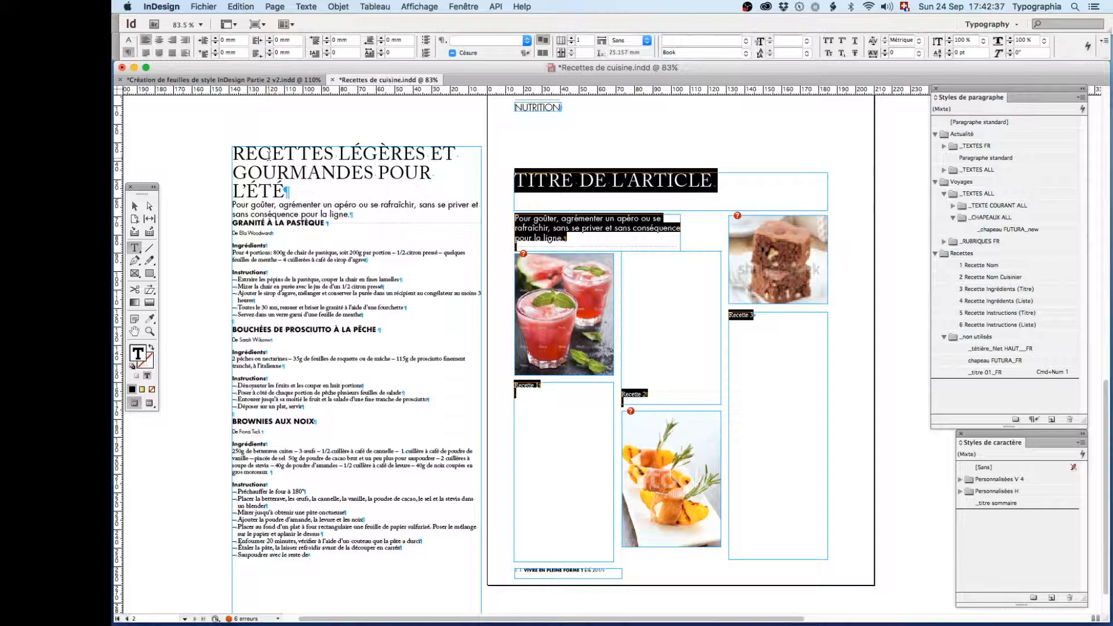
key(BackSpace)
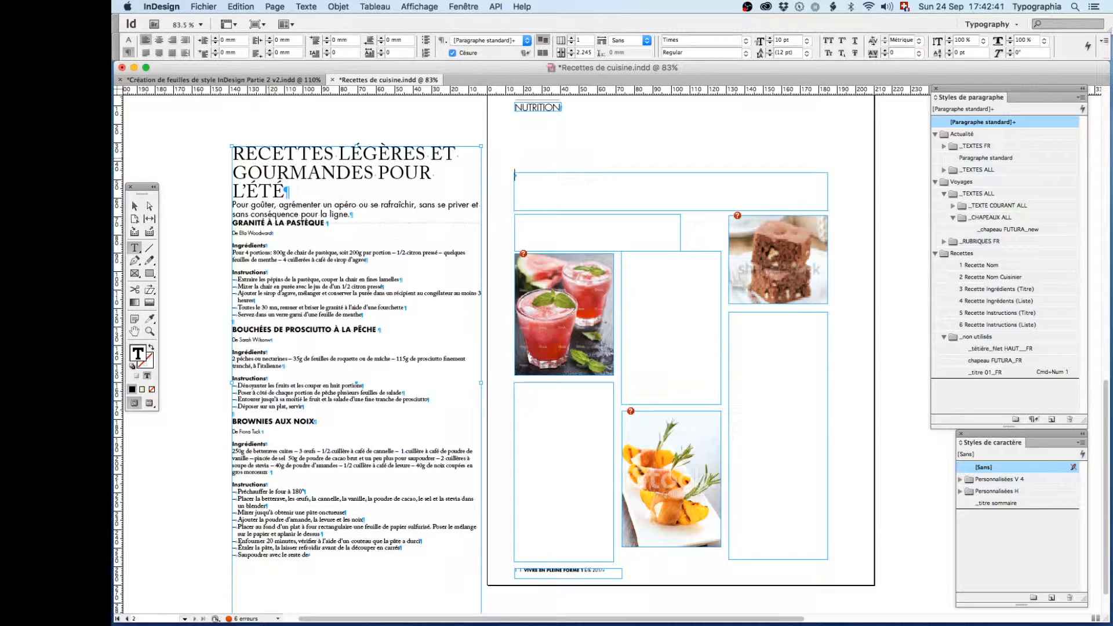
key(ctrl+v)
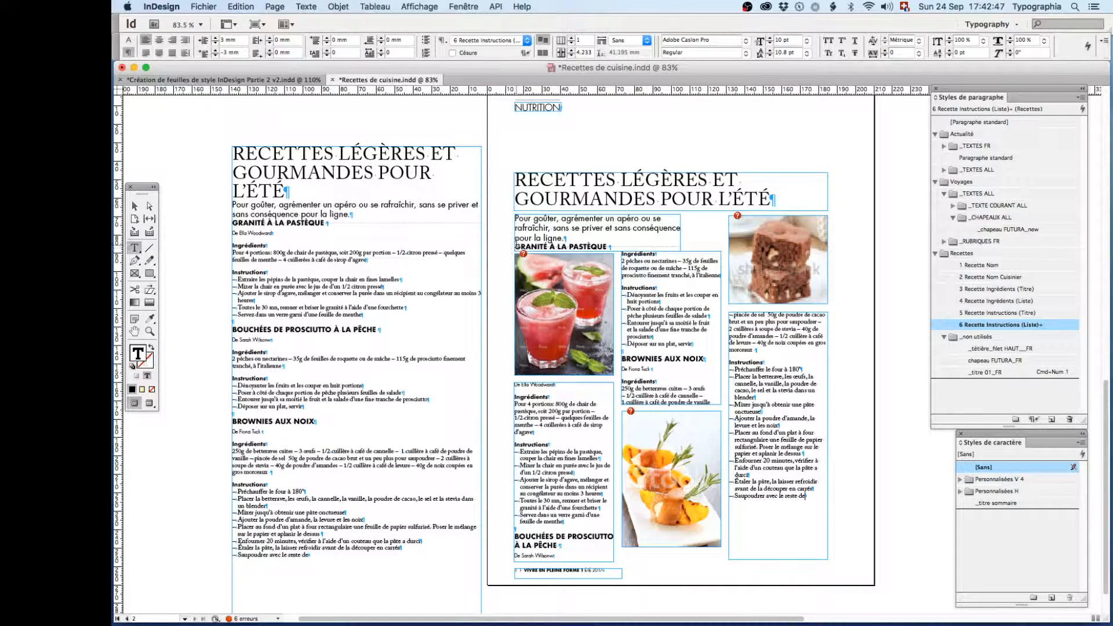
- Show the keyboard viewer and insert a column break before "Granité à la pastèque" so the recipe starts in the next threaded frame
click(516, 244)
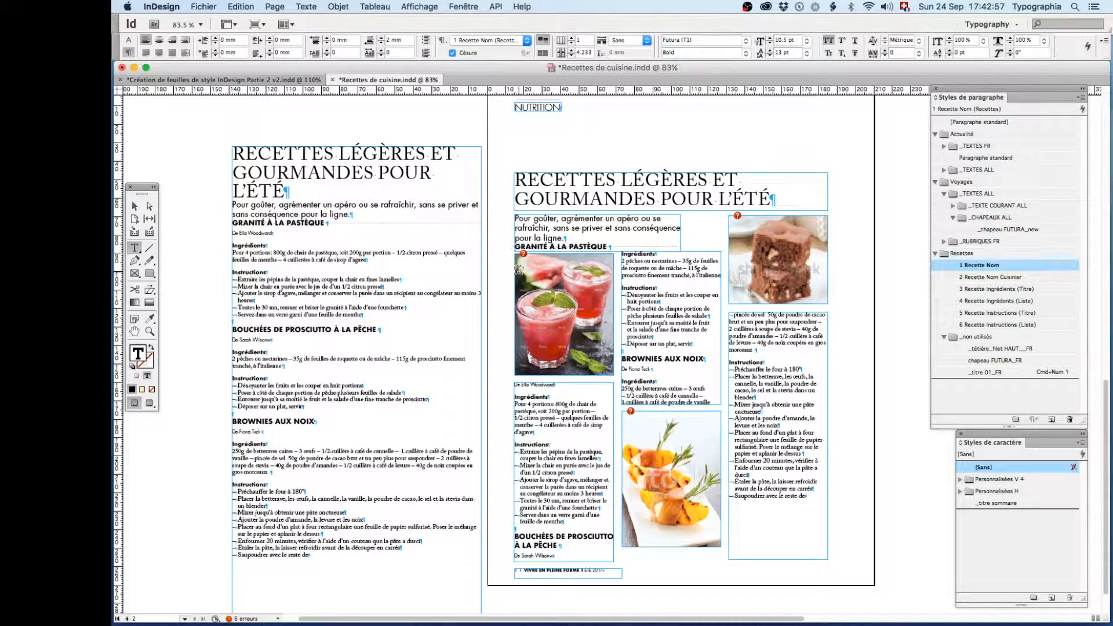
click(904, 7)
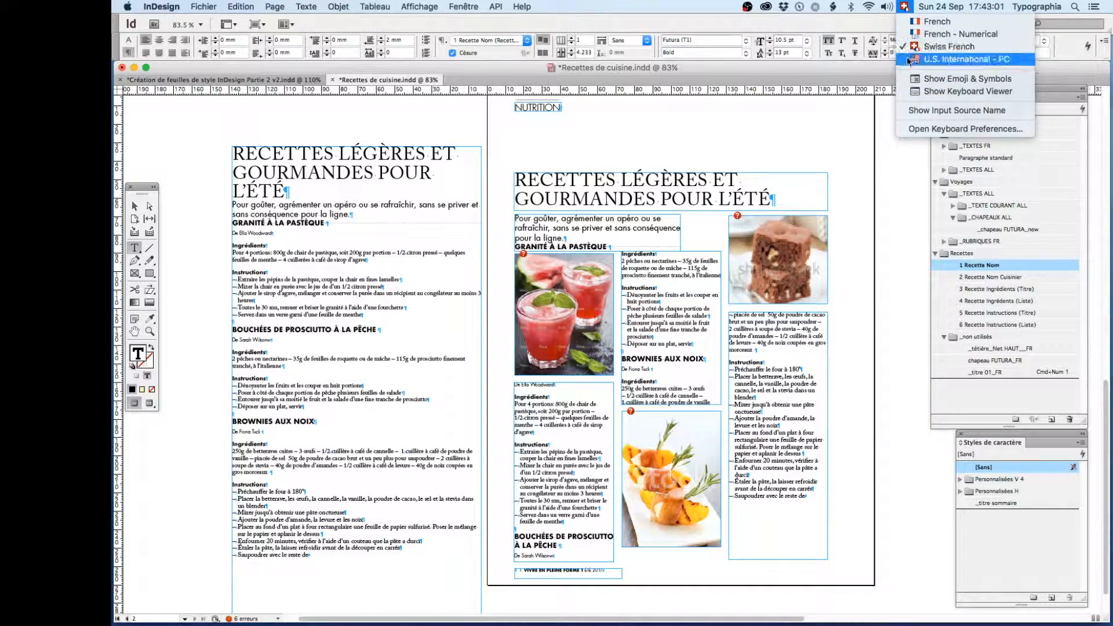
click(960, 91)
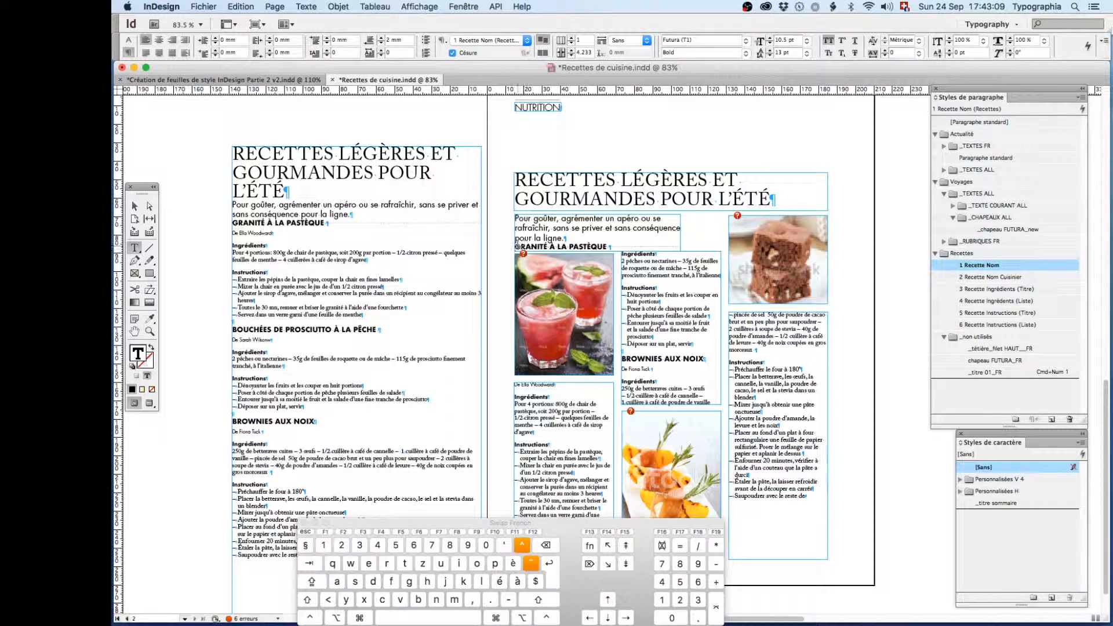
click(717, 607)
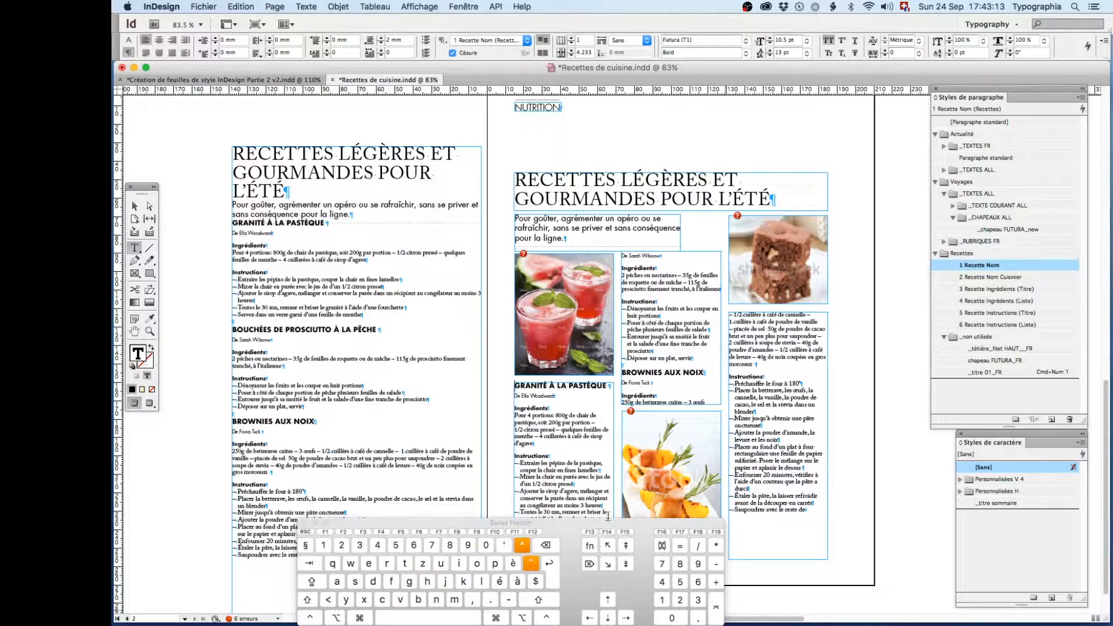
- Remove the empty paragraph before "Bouchées de prosciutto à la pêche" and push that recipe into the next frame with a column break
drag(622, 520, 407, 382)
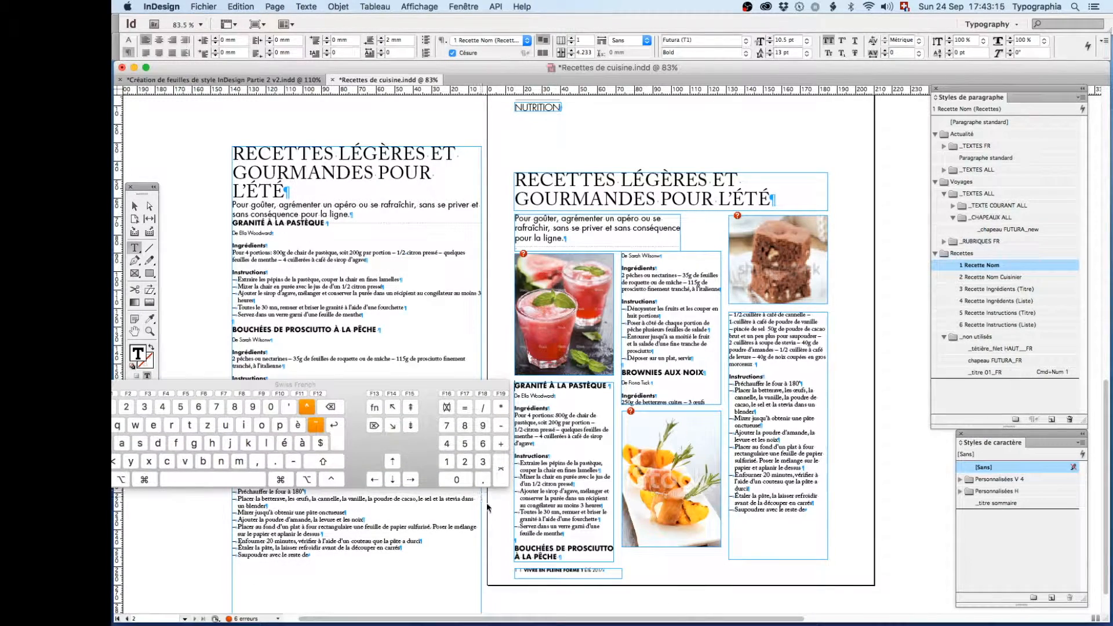
click(521, 540)
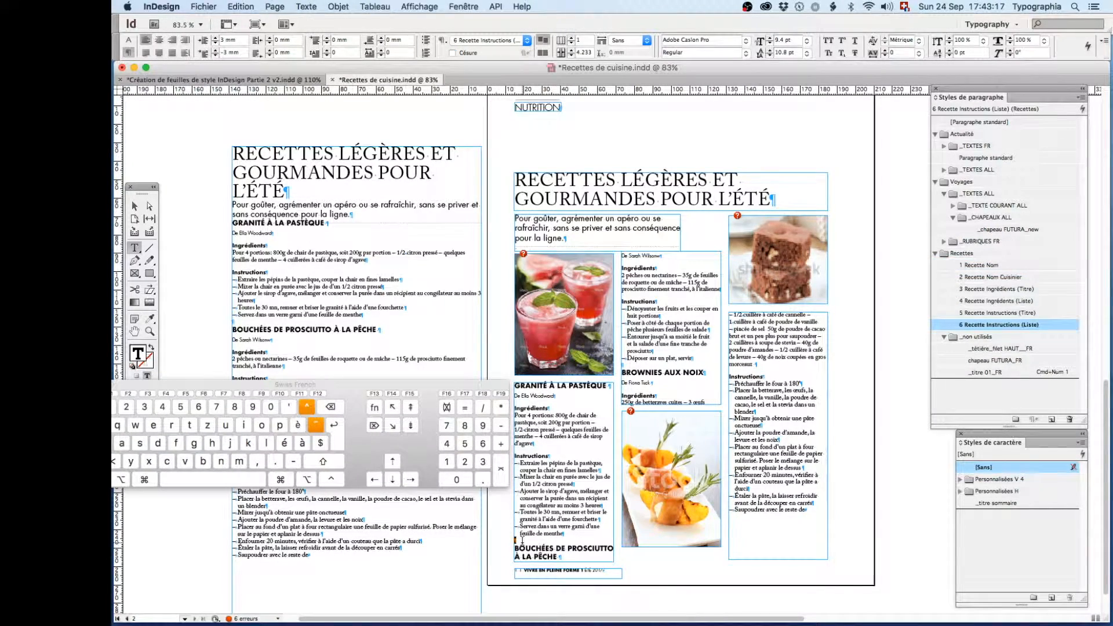
key(BackSpace)
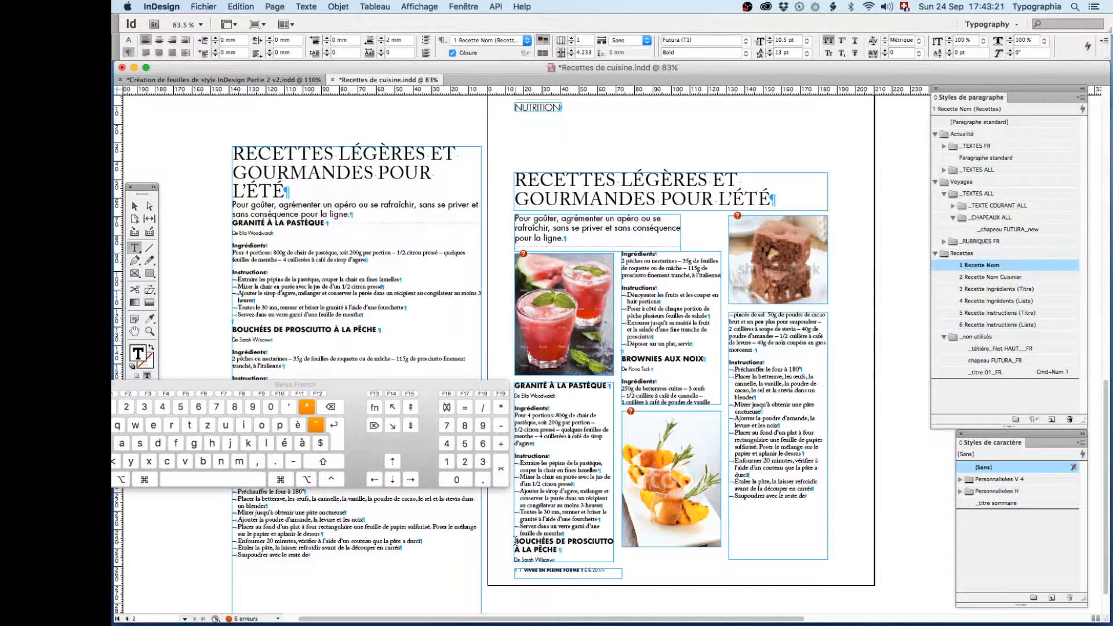
click(501, 467)
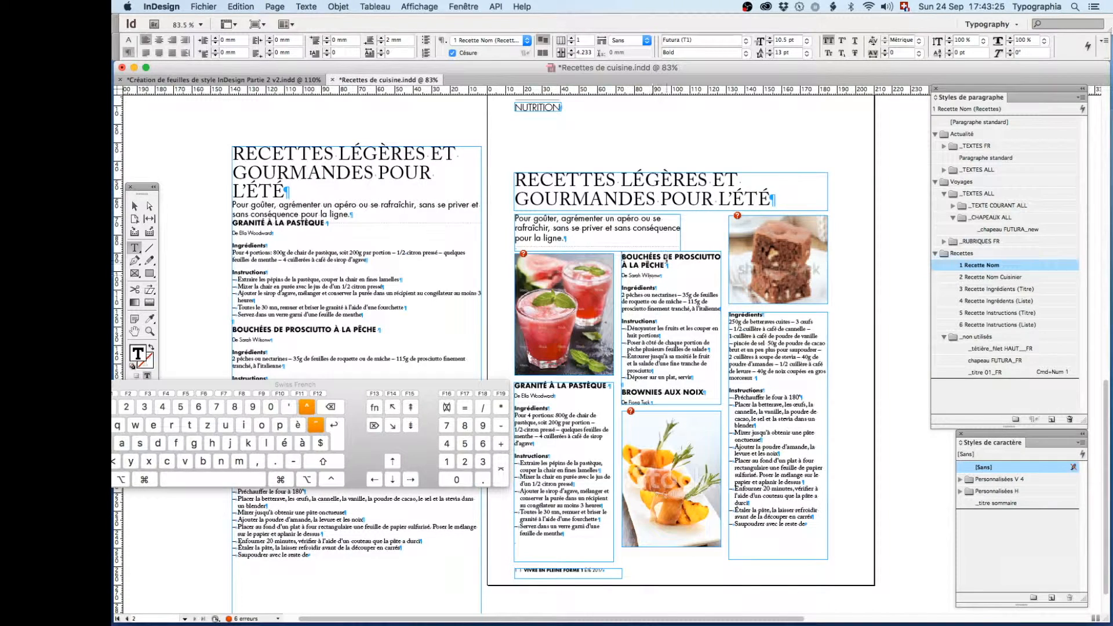
- Remove the empty paragraph before "Brownies aux noix" and move that recipe into the last text frame with a column break
click(624, 384)
key(BackSpace)
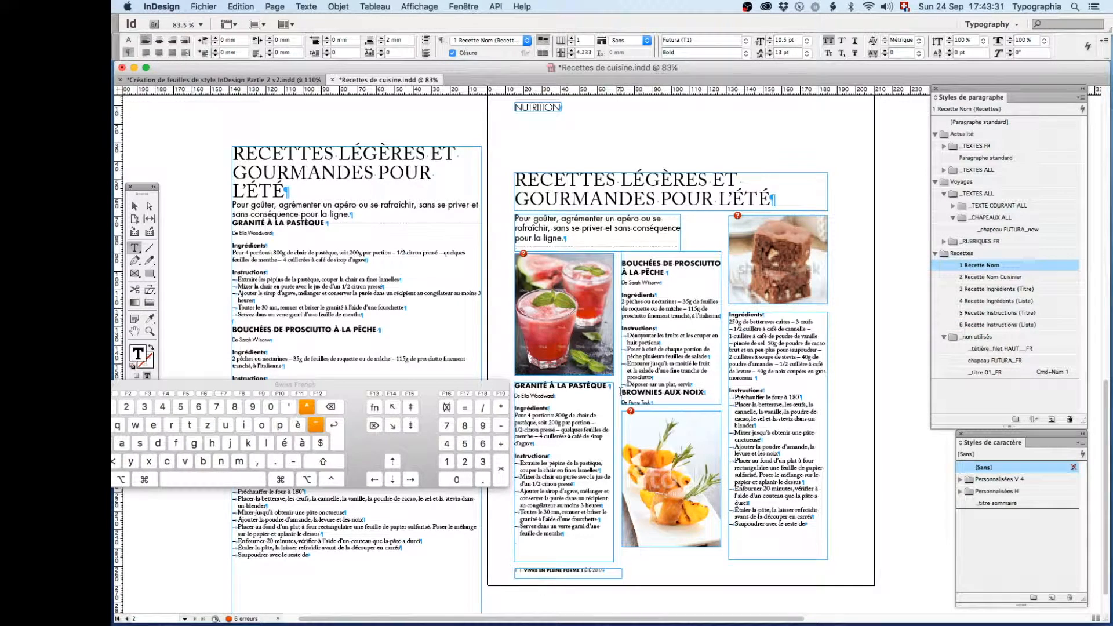
key(KP_Enter)
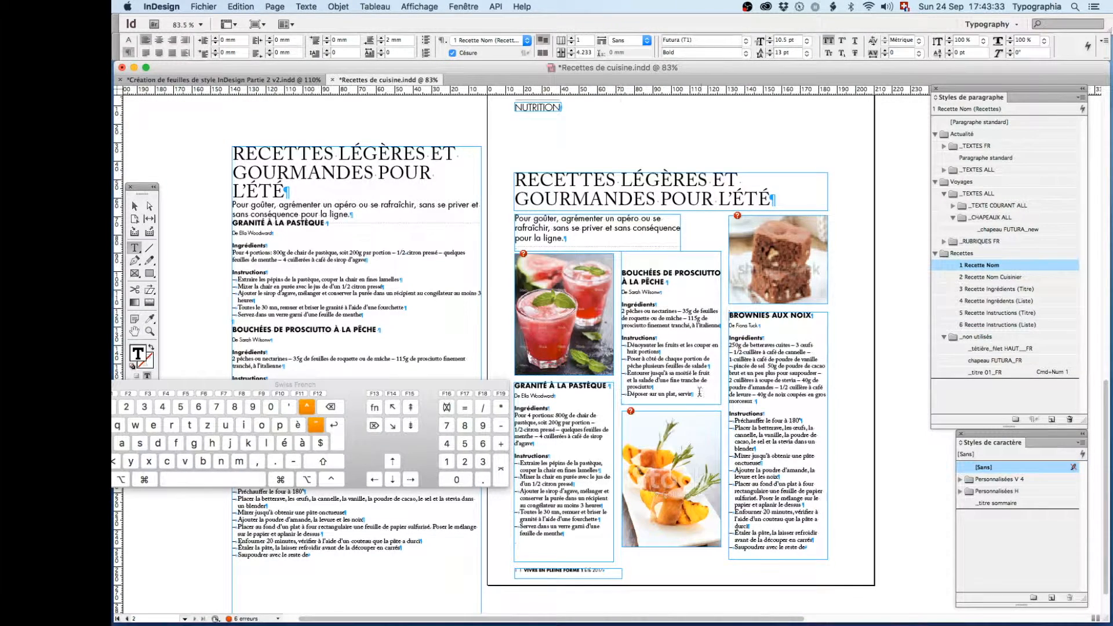
click(699, 389)
key(Return)
key(BackSpace)
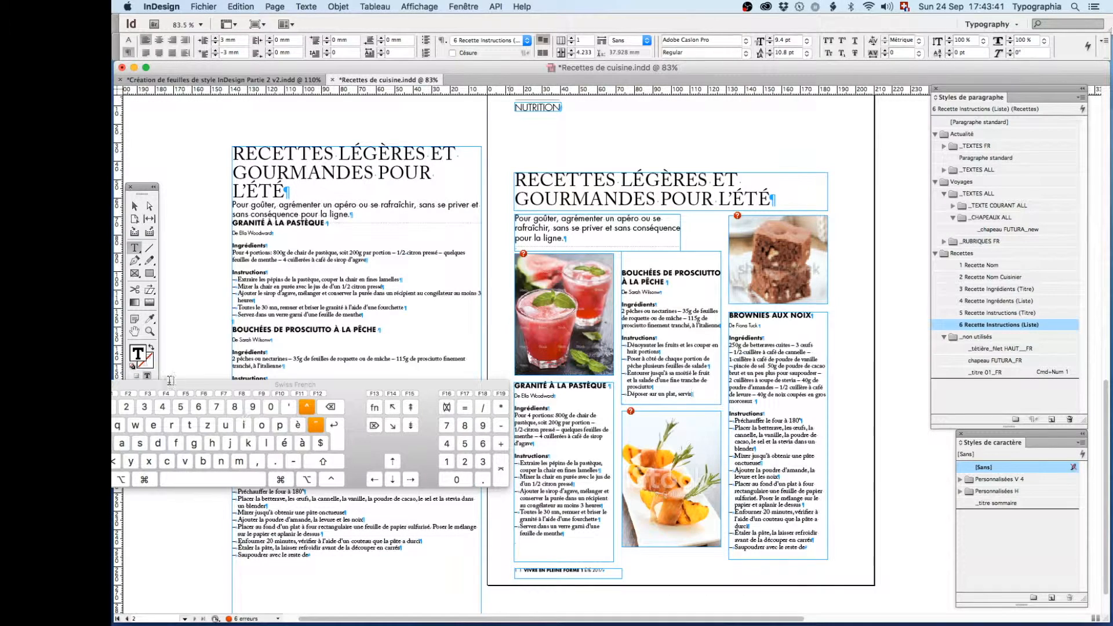
- Close the keyboard viewer and select the original article's text frame beside the page
drag(162, 385, 360, 379)
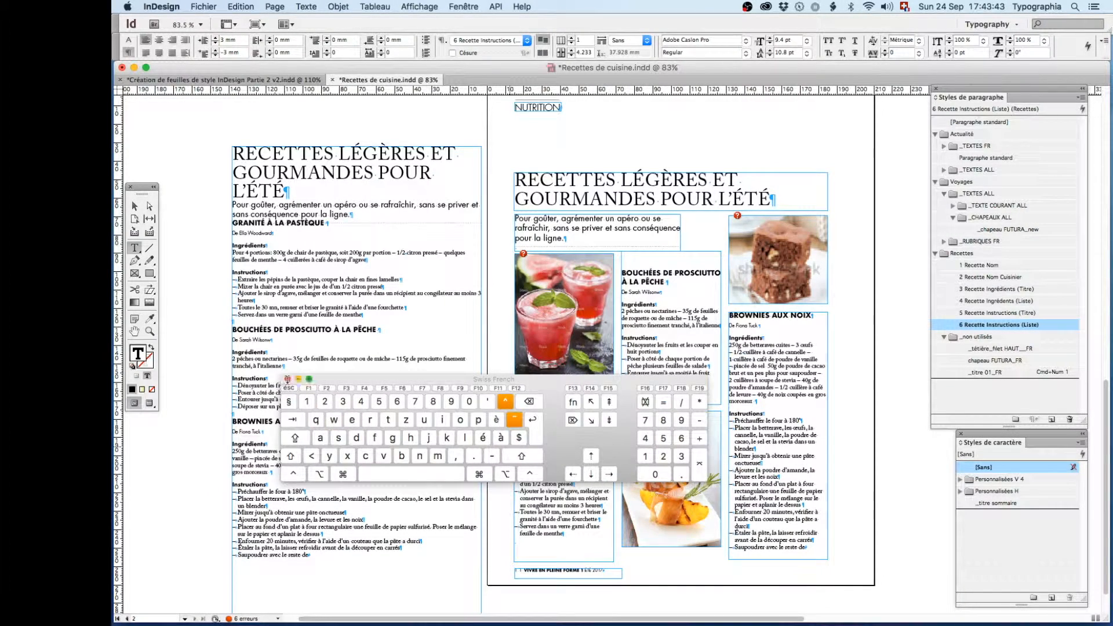
click(287, 379)
click(135, 205)
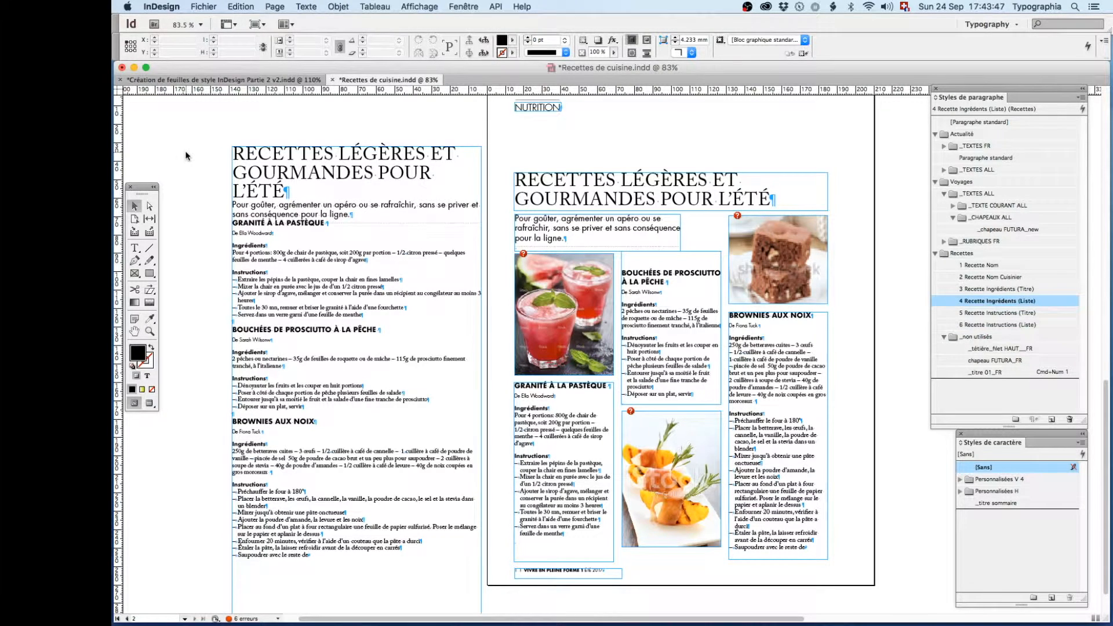
click(249, 189)
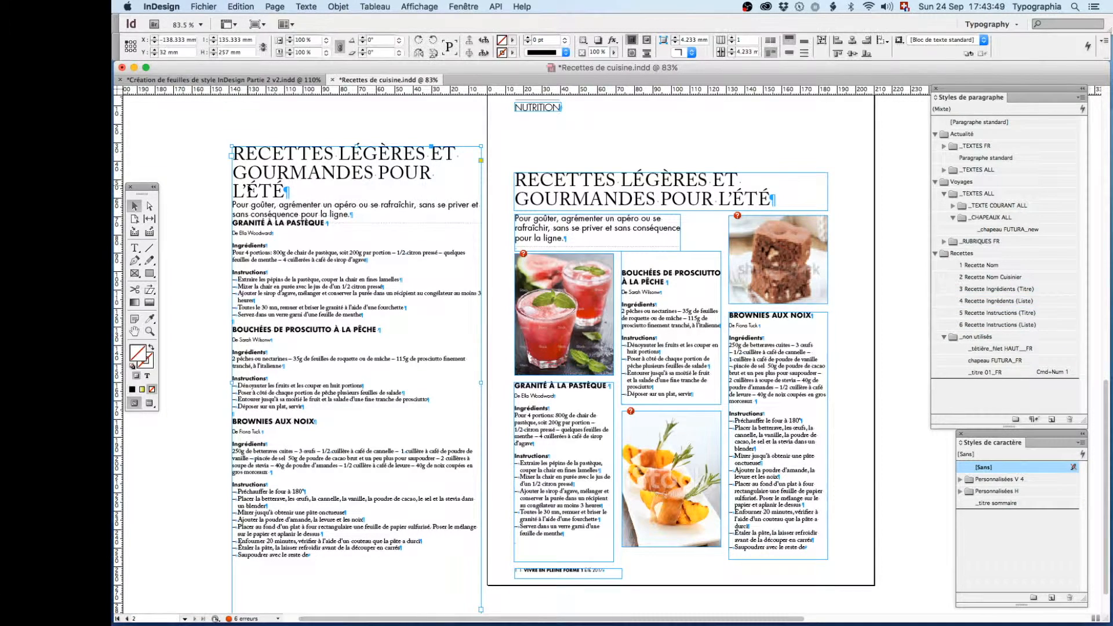
- Delete the original article's text frame beside the page
key(BackSpace)
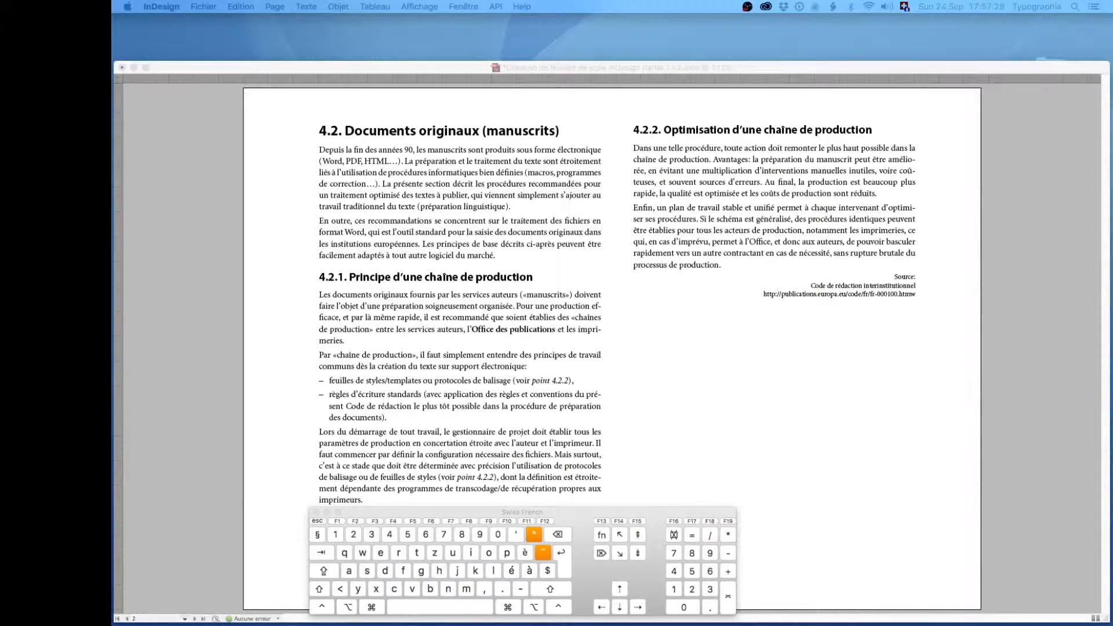
- Apply the Titre 2 paragraph style to the first body paragraph under heading 4.2, and return it to Texte
click(154, 357)
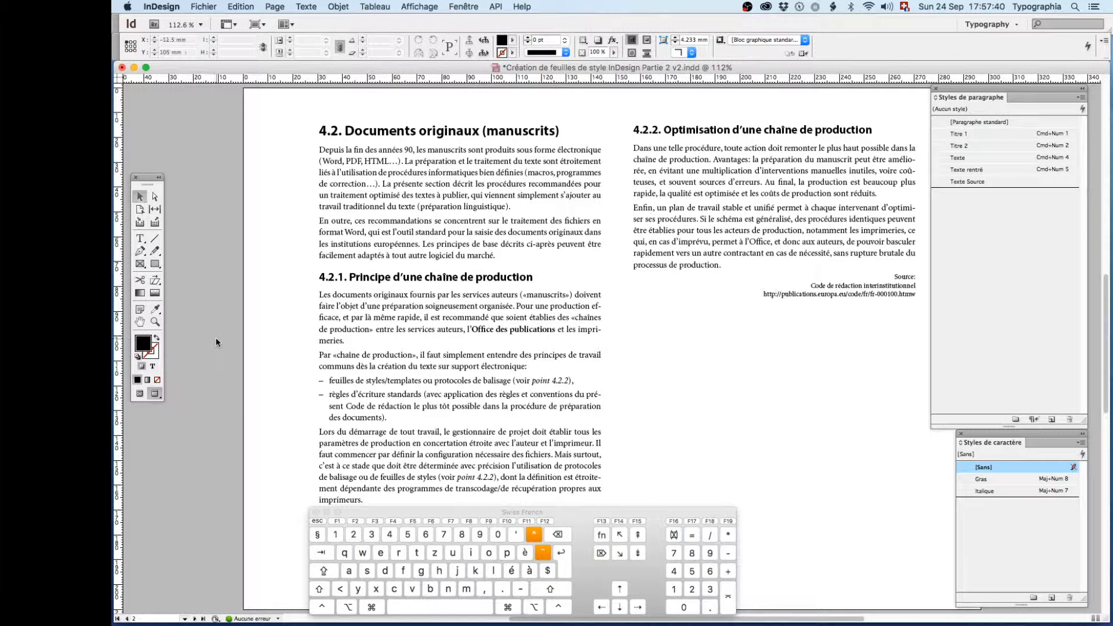
click(139, 238)
click(926, 182)
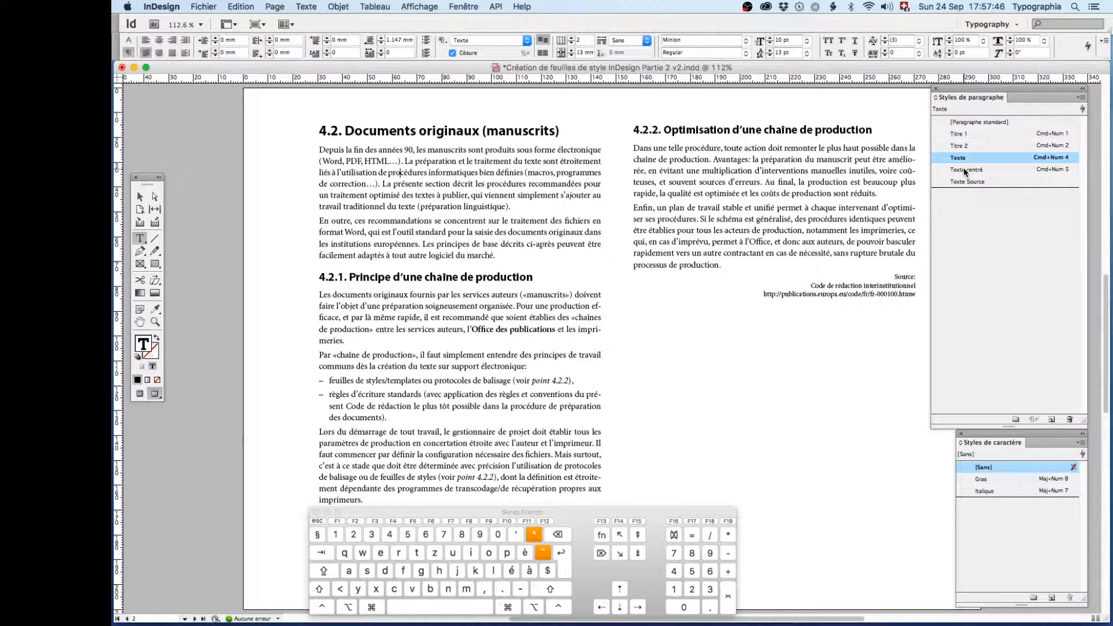
click(958, 146)
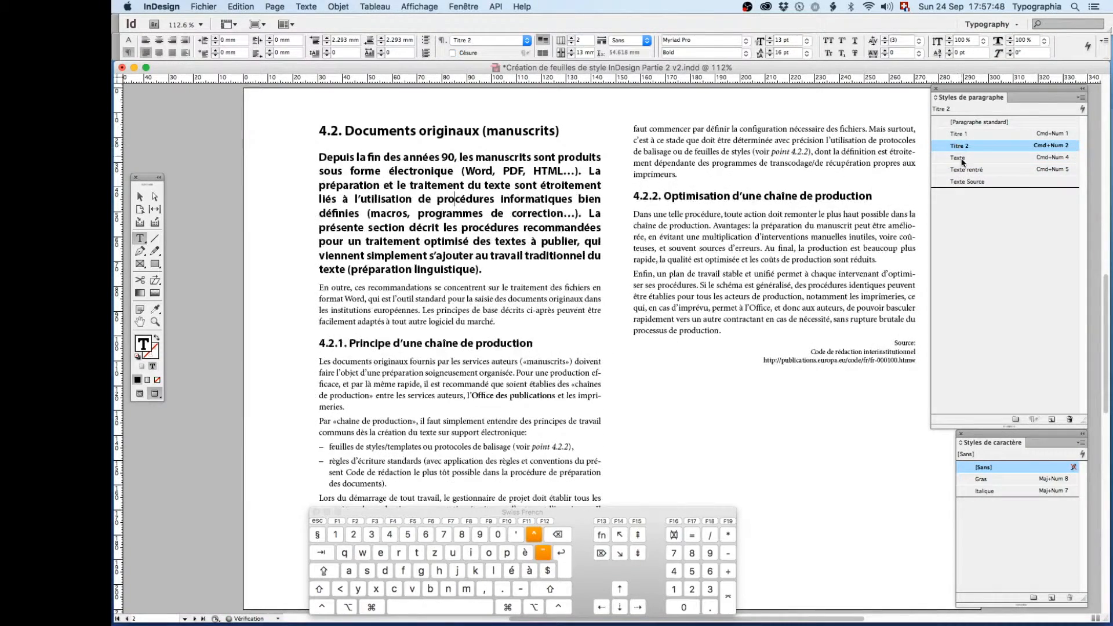
click(956, 159)
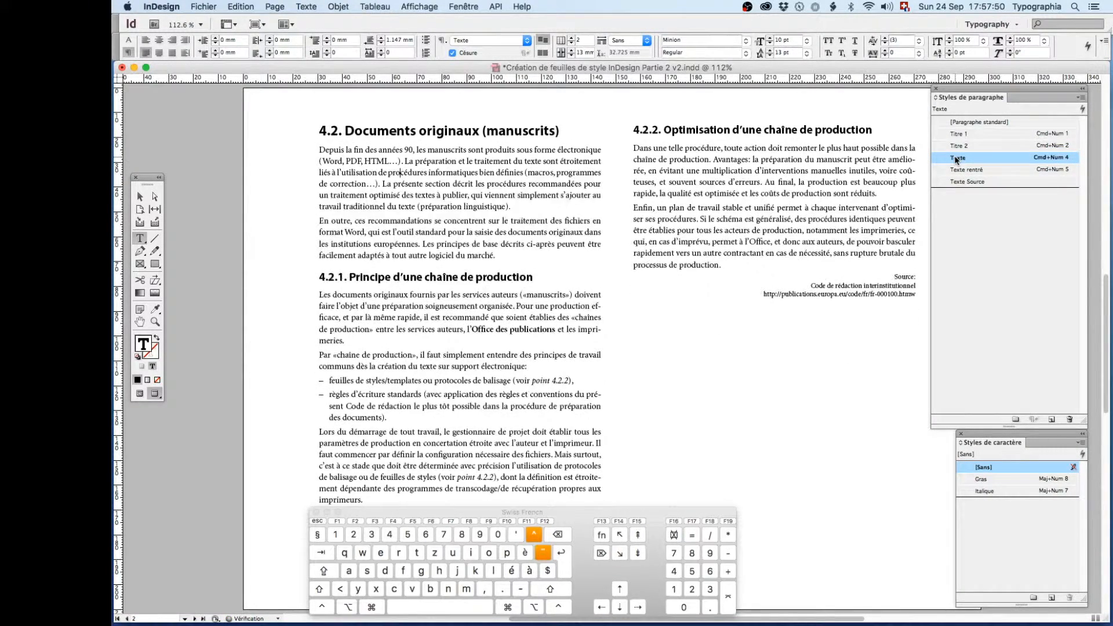
- Select the two-column text frame and apply [Paragraphe standard] to all of its text
click(139, 196)
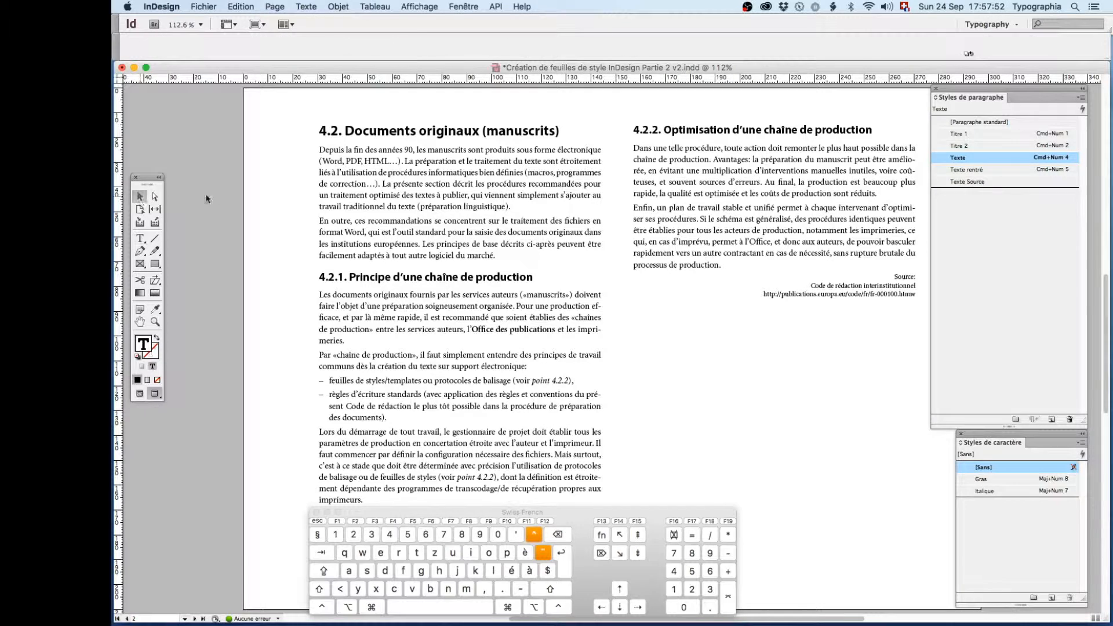
click(342, 185)
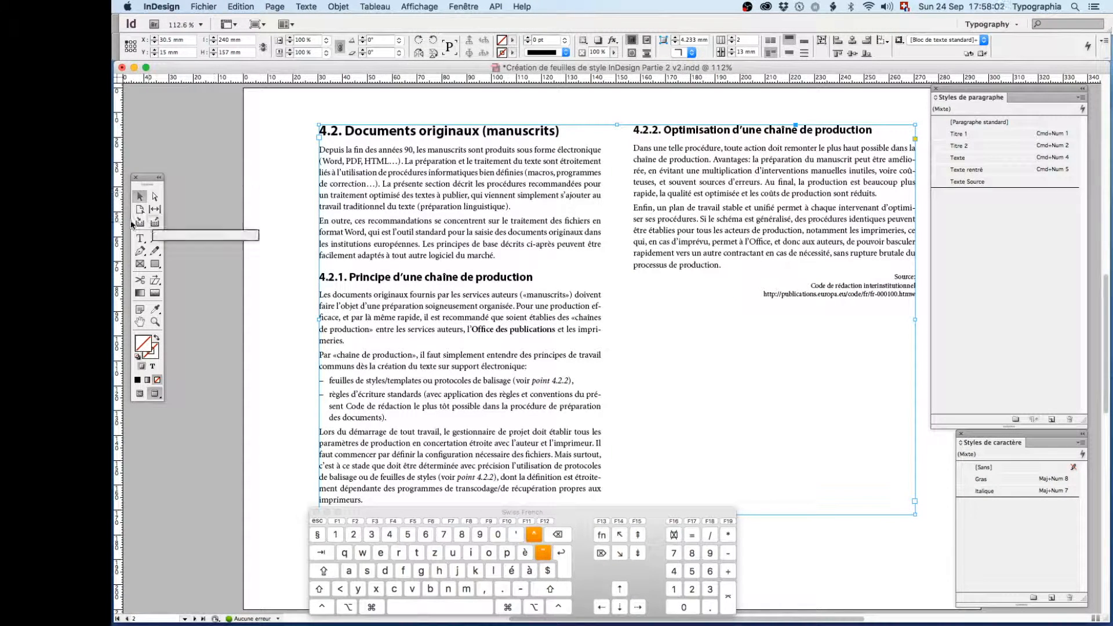
click(964, 122)
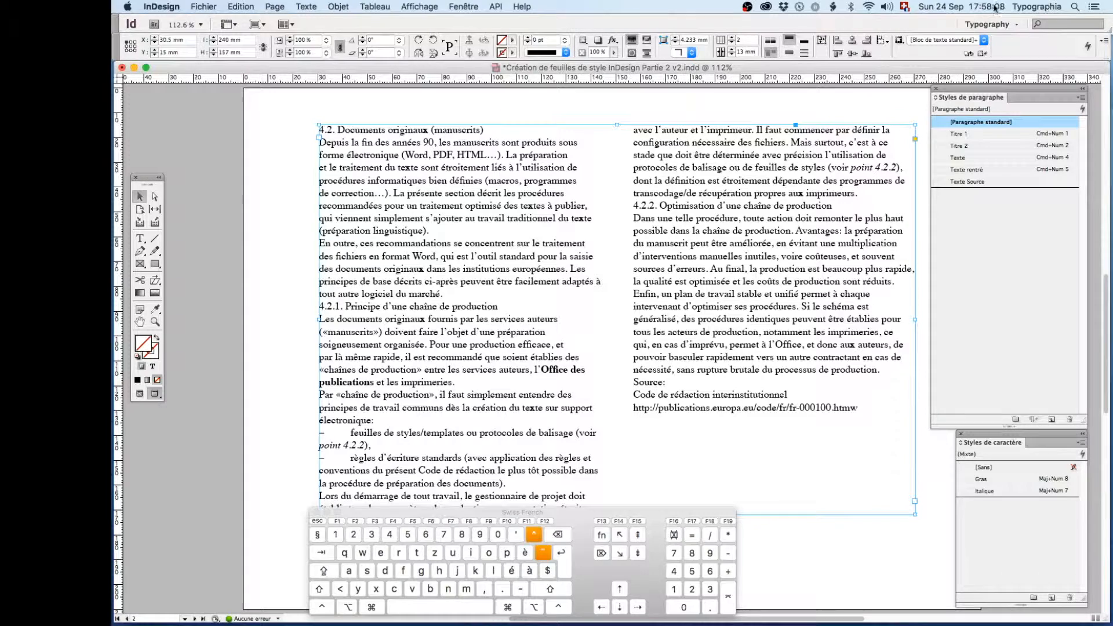
- Apply the Titre 1 style to heading 4.2 and the Texte style to the first body paragraph below it
click(140, 238)
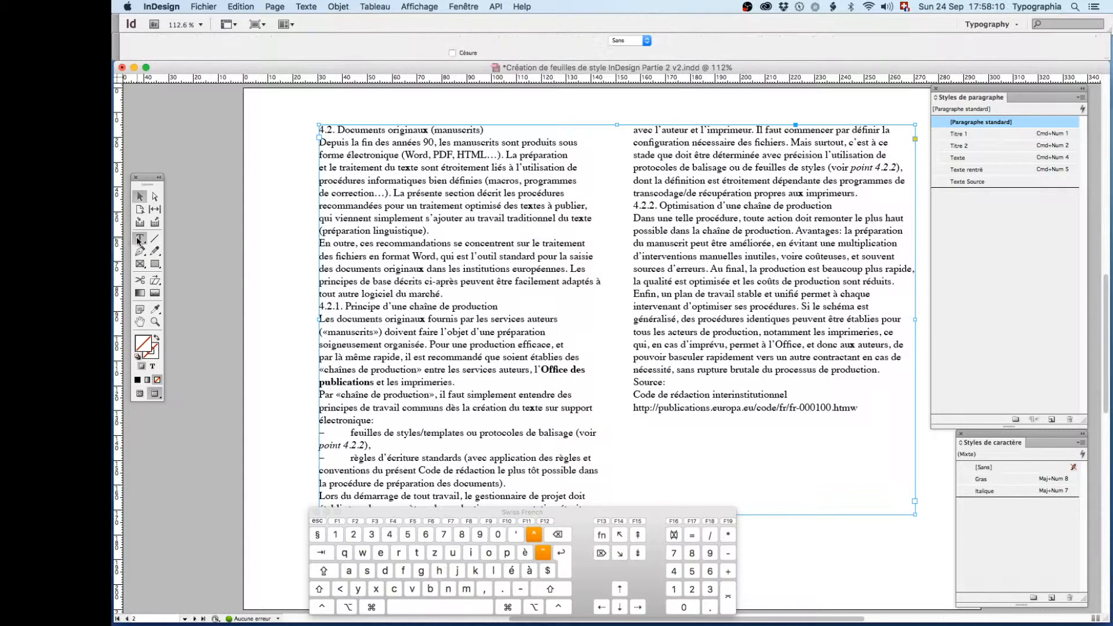
click(356, 130)
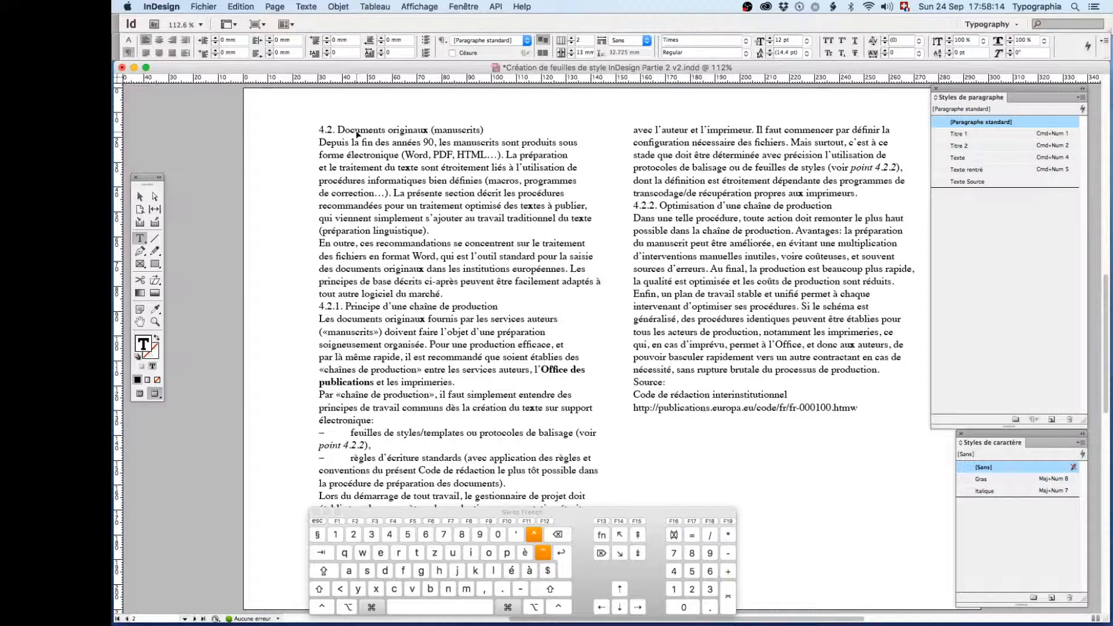
key(super+KP_1)
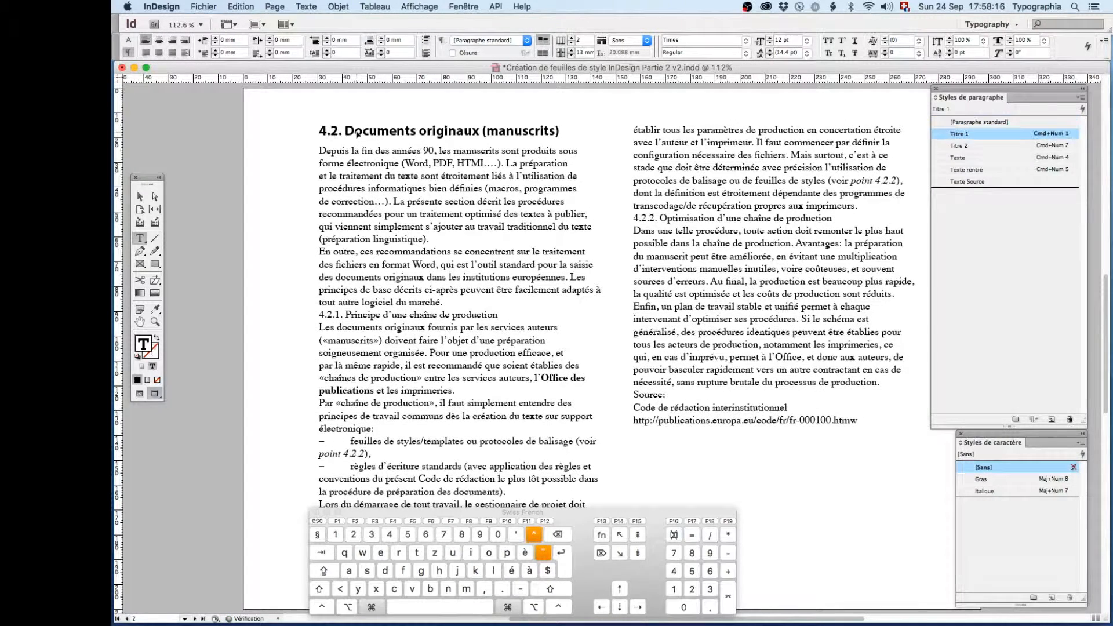
click(359, 162)
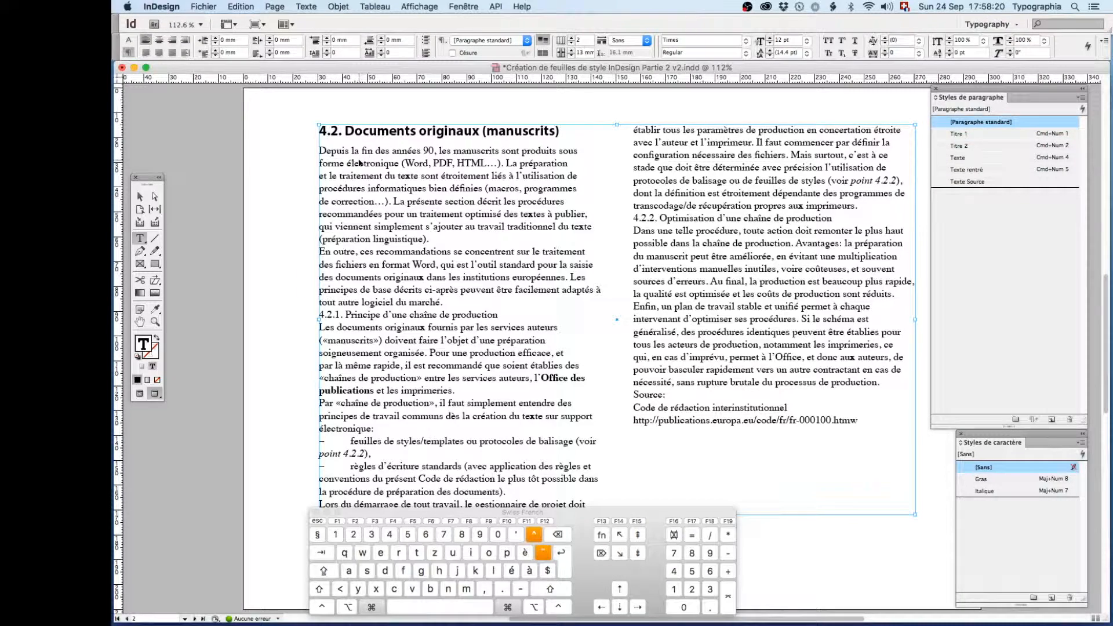
key(super+KP_4)
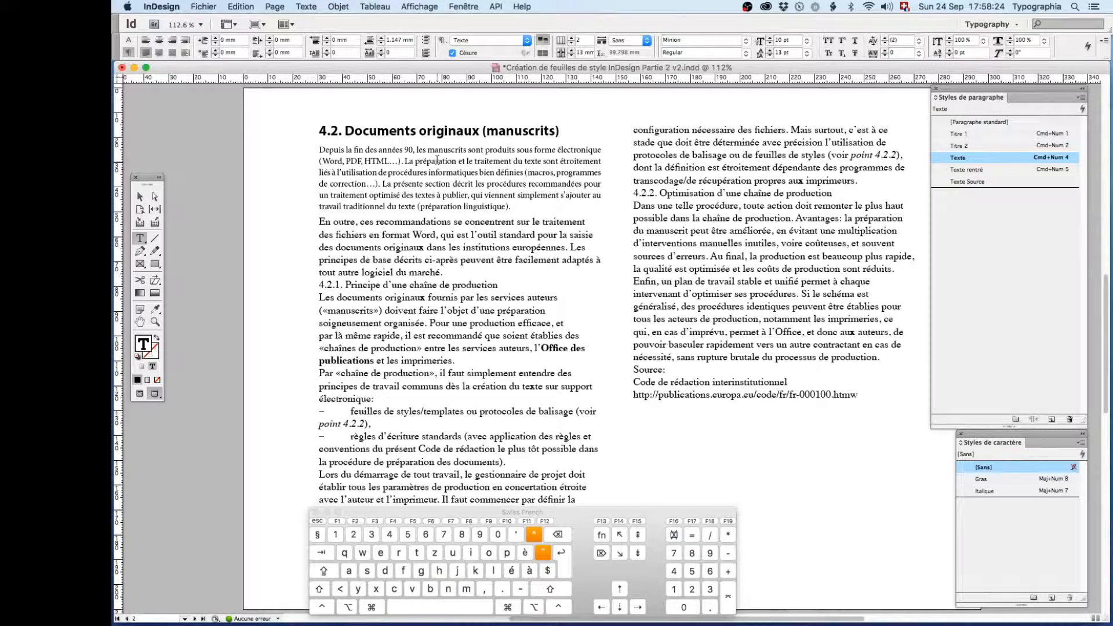
- In normal screen mode, copy the Texte formatting with the Eyedropper onto the six other non-list body paragraphs in both columns
click(154, 311)
click(139, 394)
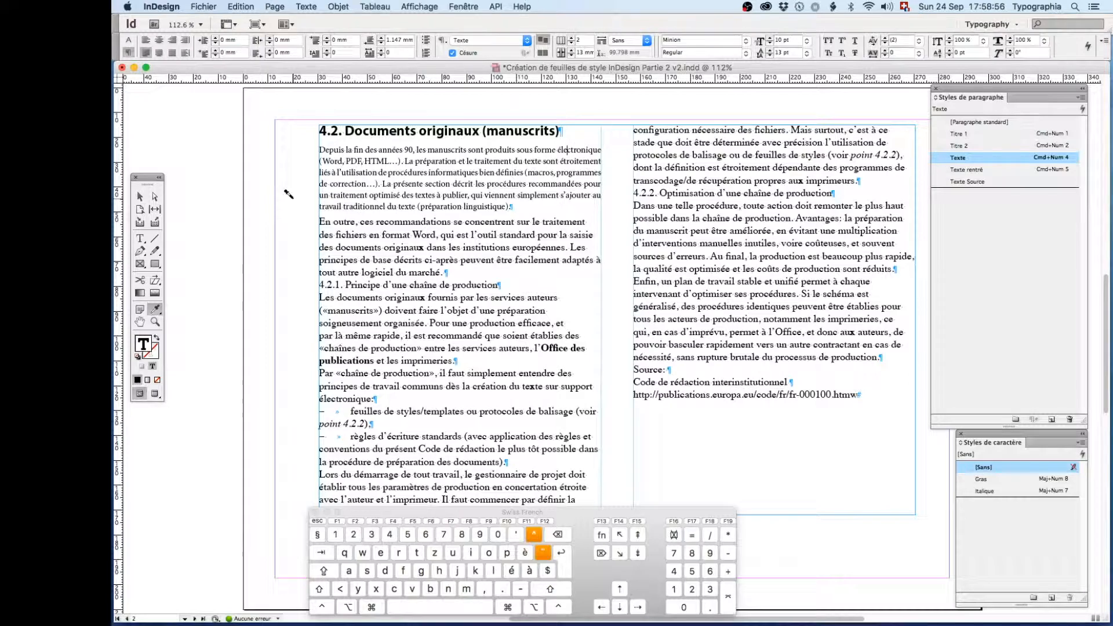
click(341, 218)
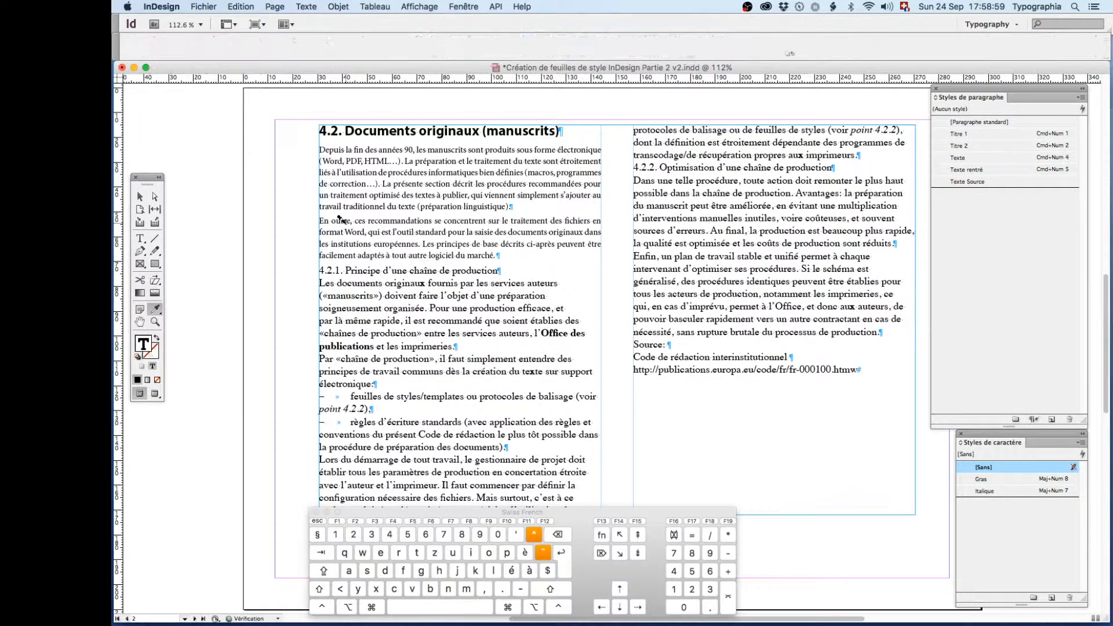
click(345, 283)
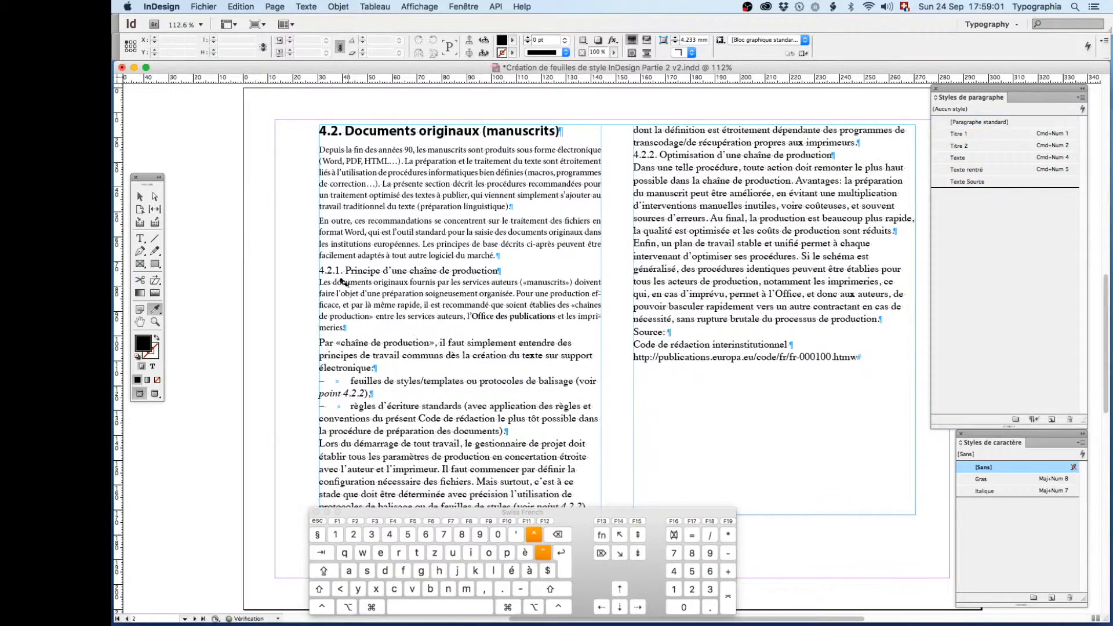
click(358, 341)
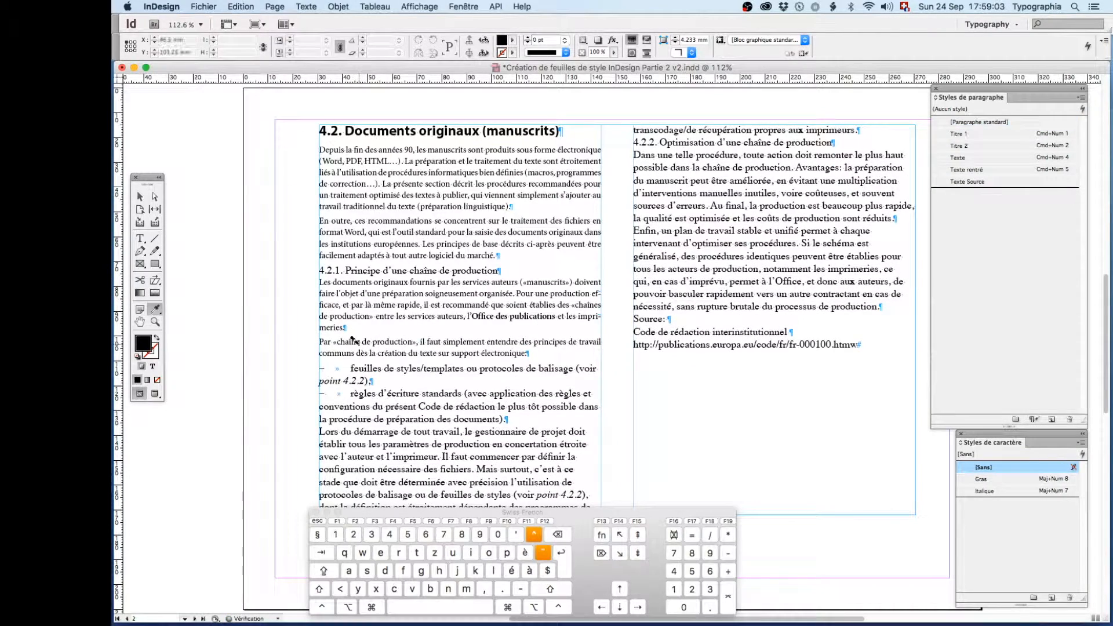
click(374, 430)
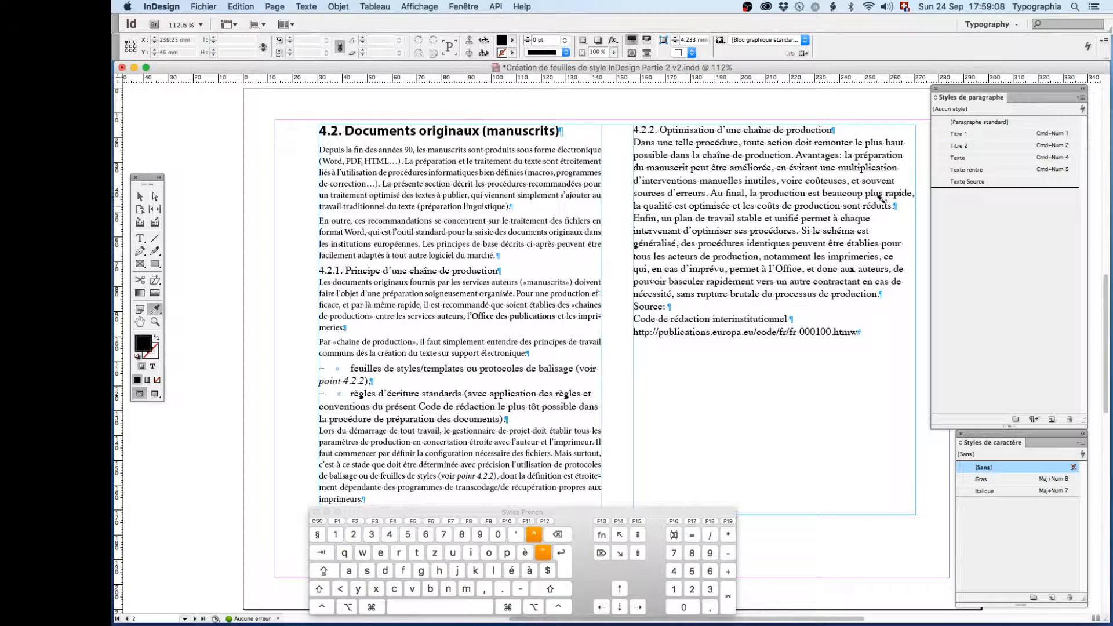
click(827, 205)
mouse_move(827, 215)
mouse_down()
mouse_move(835, 232)
mouse_move(823, 220)
mouse_up()
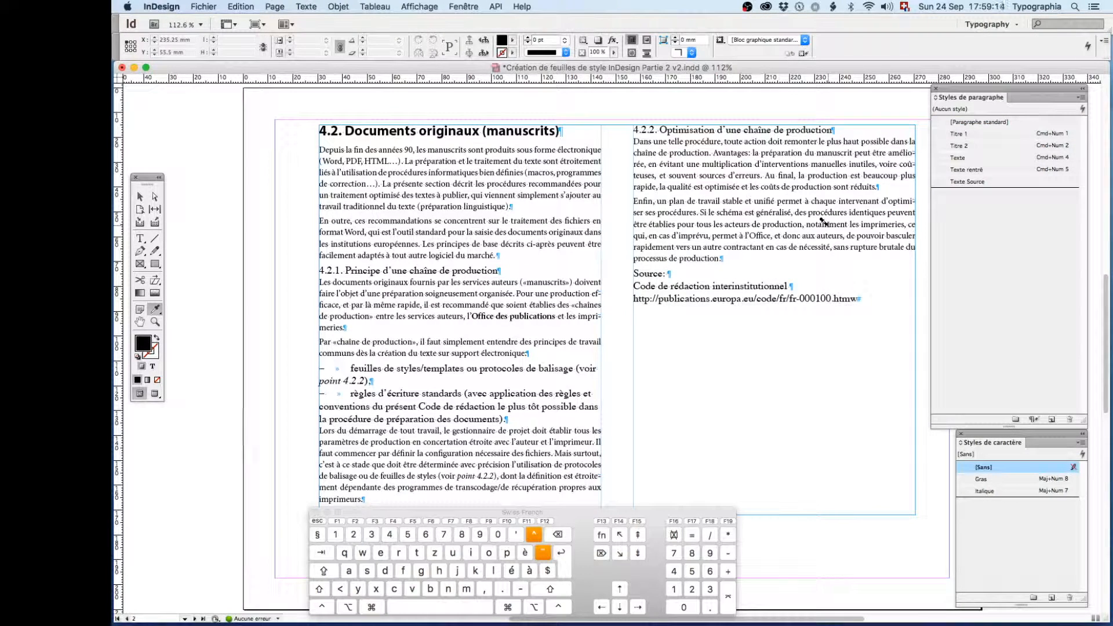
- Apply the Titre 2 style to heading 4.2.1 and copy it onto heading 4.2.2 with the Eyedropper
click(140, 238)
click(355, 269)
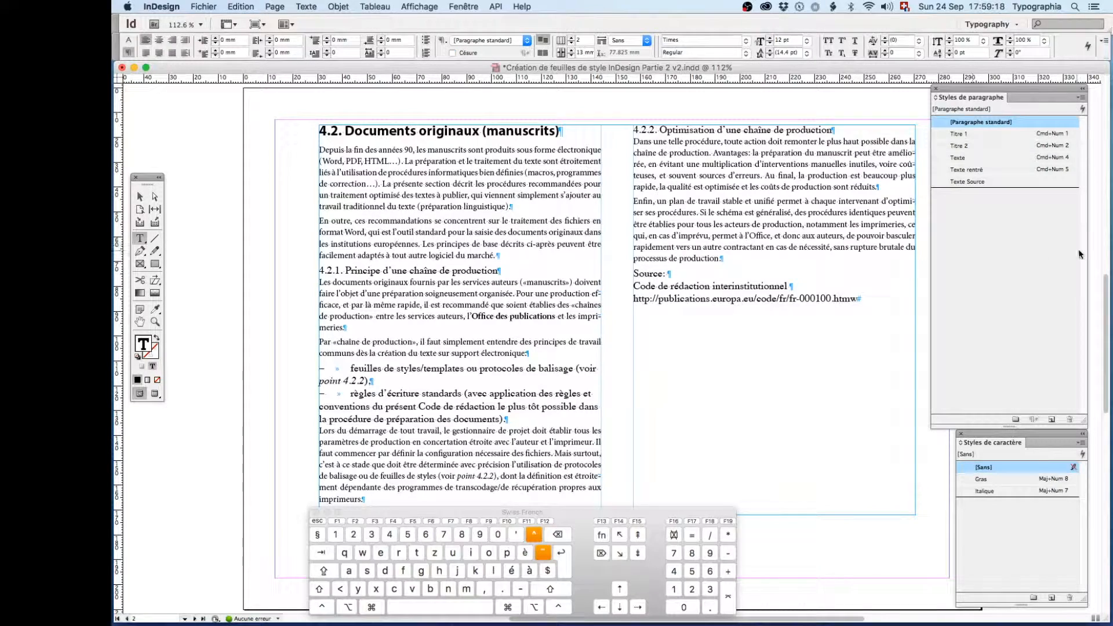
click(959, 146)
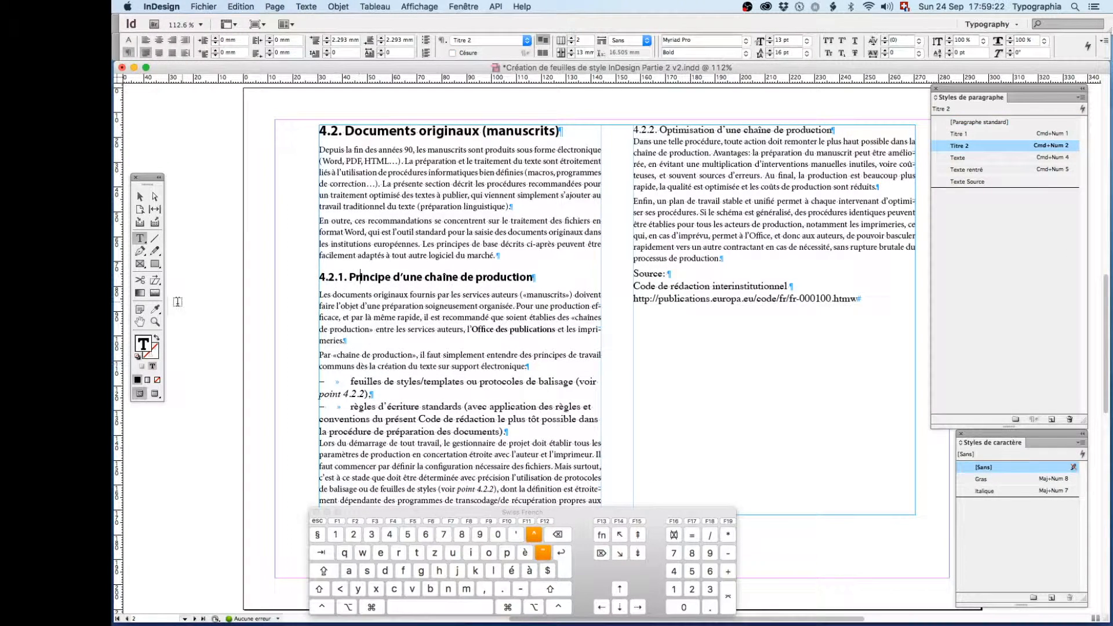
click(155, 308)
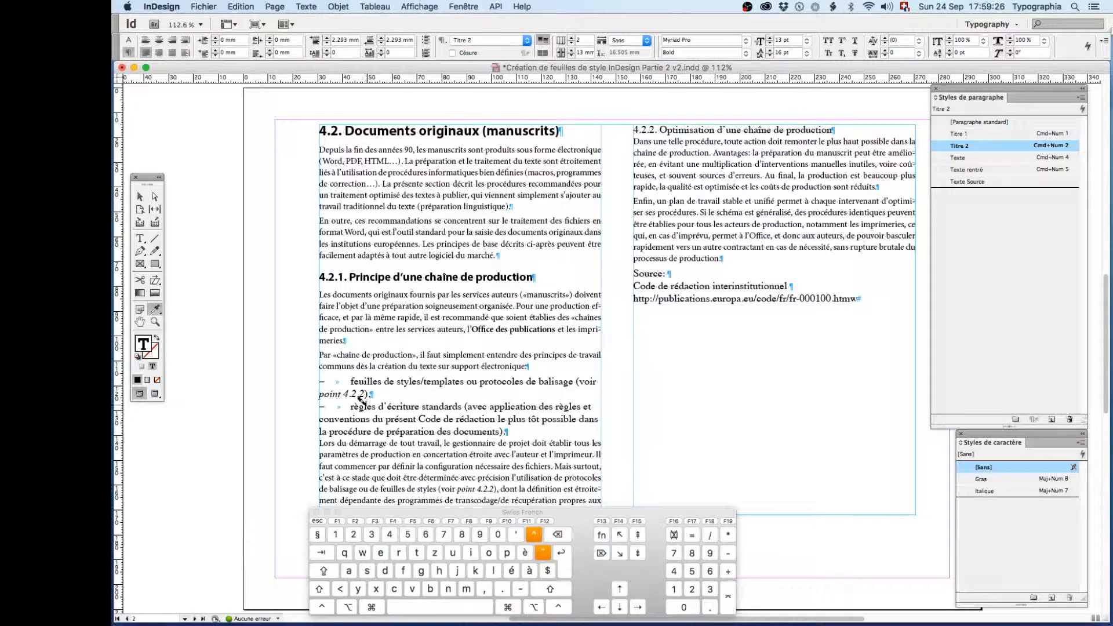
click(671, 126)
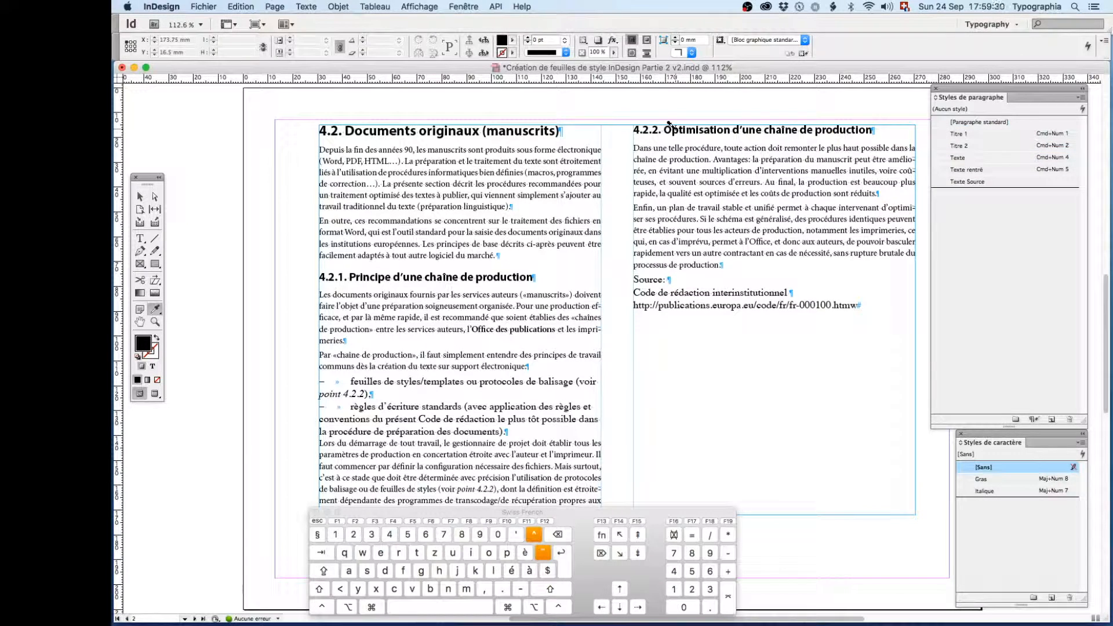
- Reset the whole text frame to the [Paragraphe standard] paragraph style
click(140, 198)
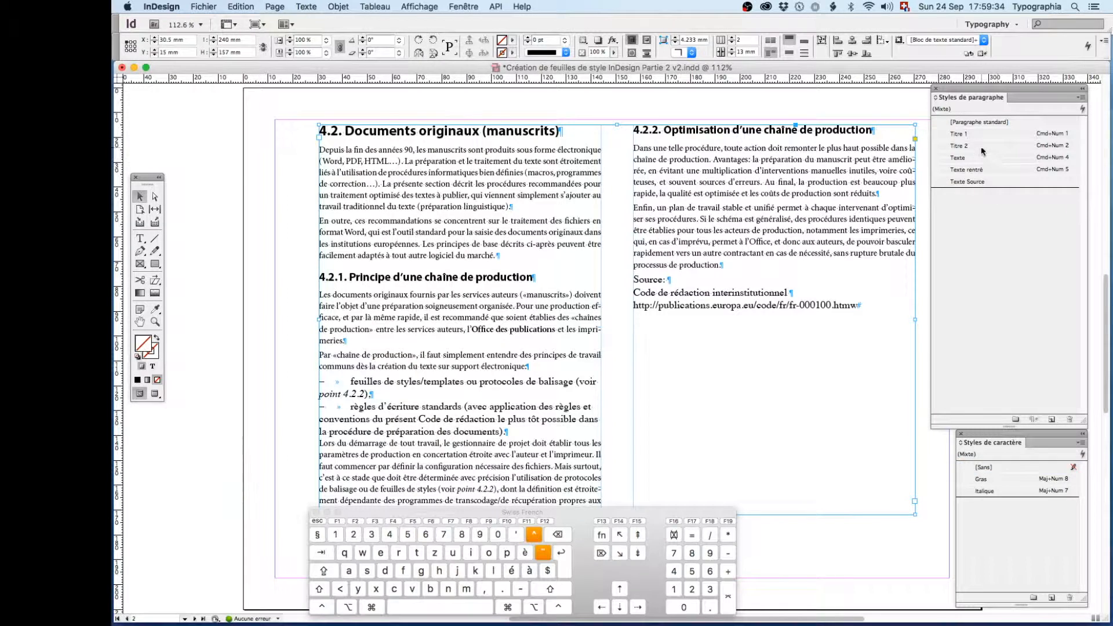
click(962, 124)
click(961, 123)
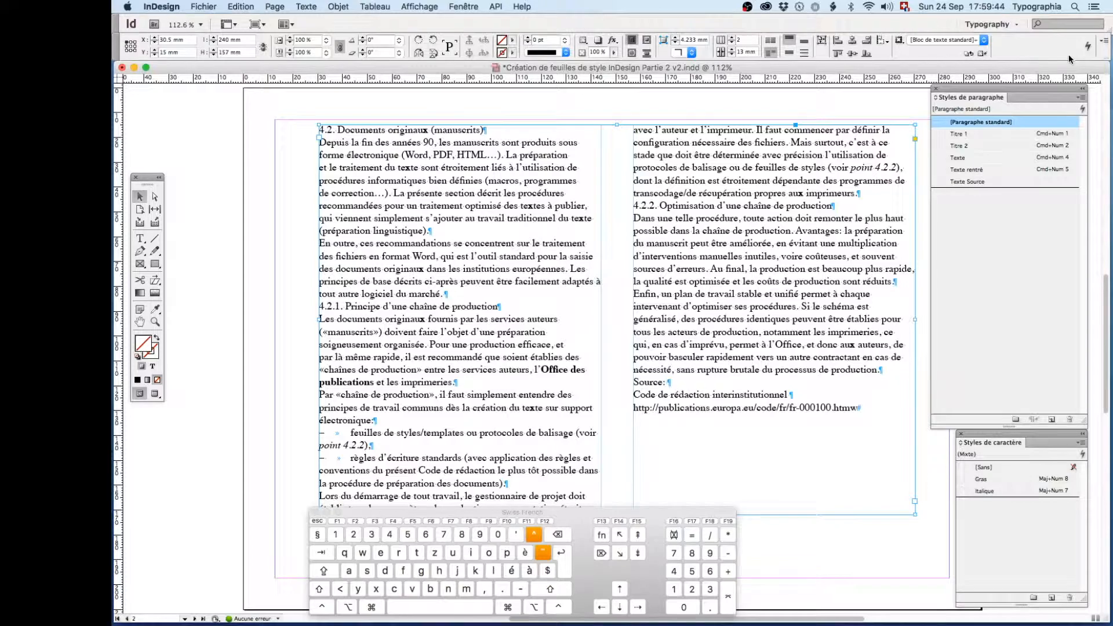
- Open Quick Apply, move it off the text slightly, and clear its search text to list every style
click(1086, 47)
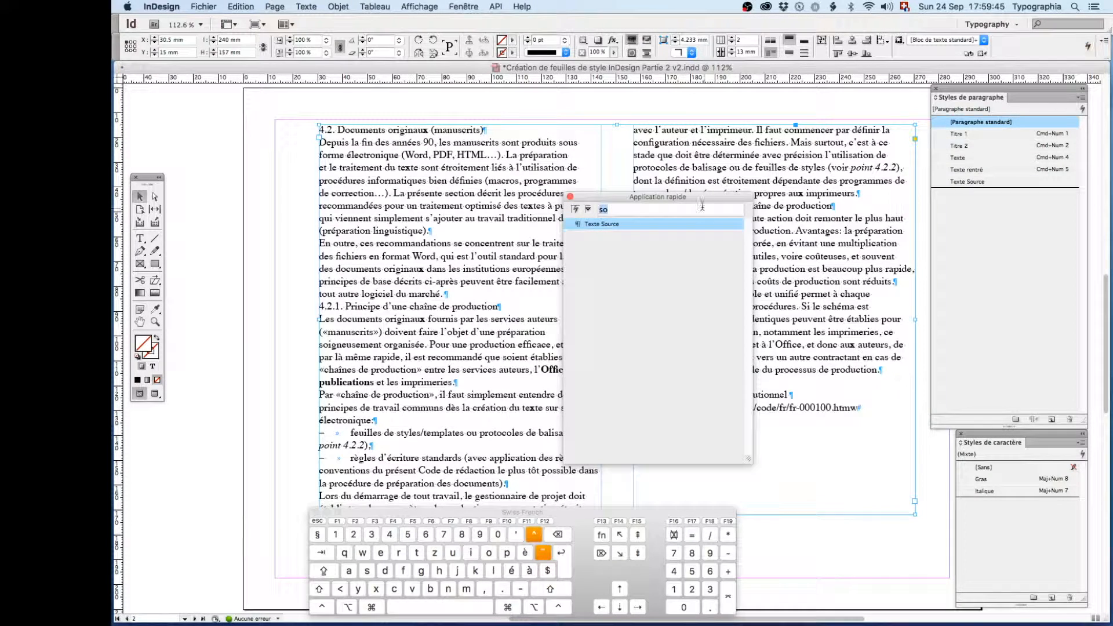
drag(600, 193, 545, 174)
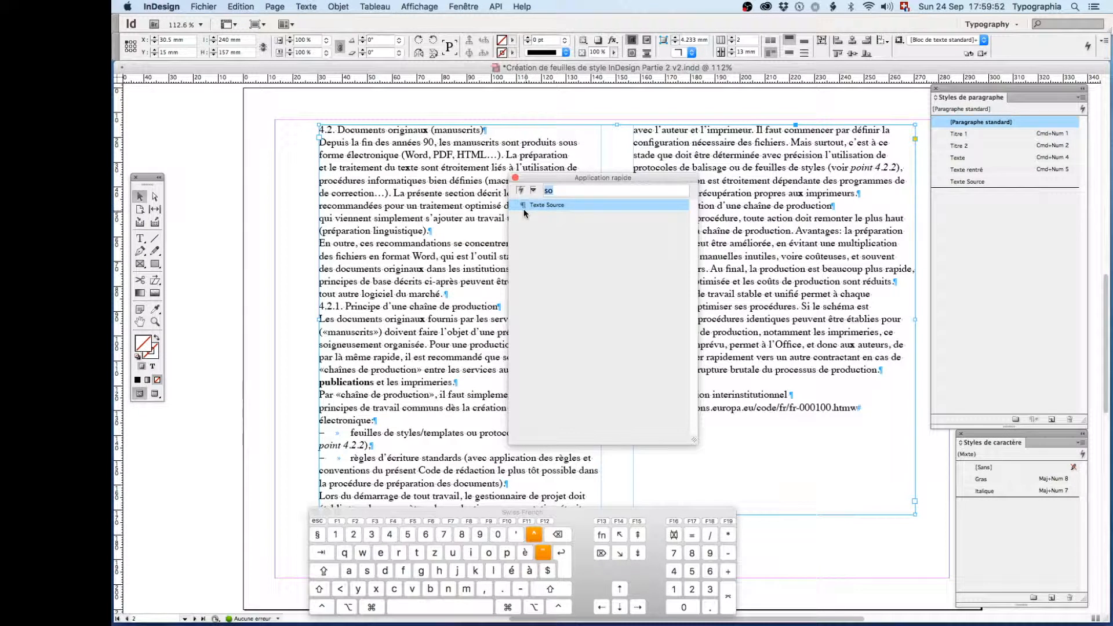
click(560, 188)
key(BackSpace)
key(BackSpace)
- Examine which categories of styles and commands Quick Apply can include, and close it without applying anything
click(532, 190)
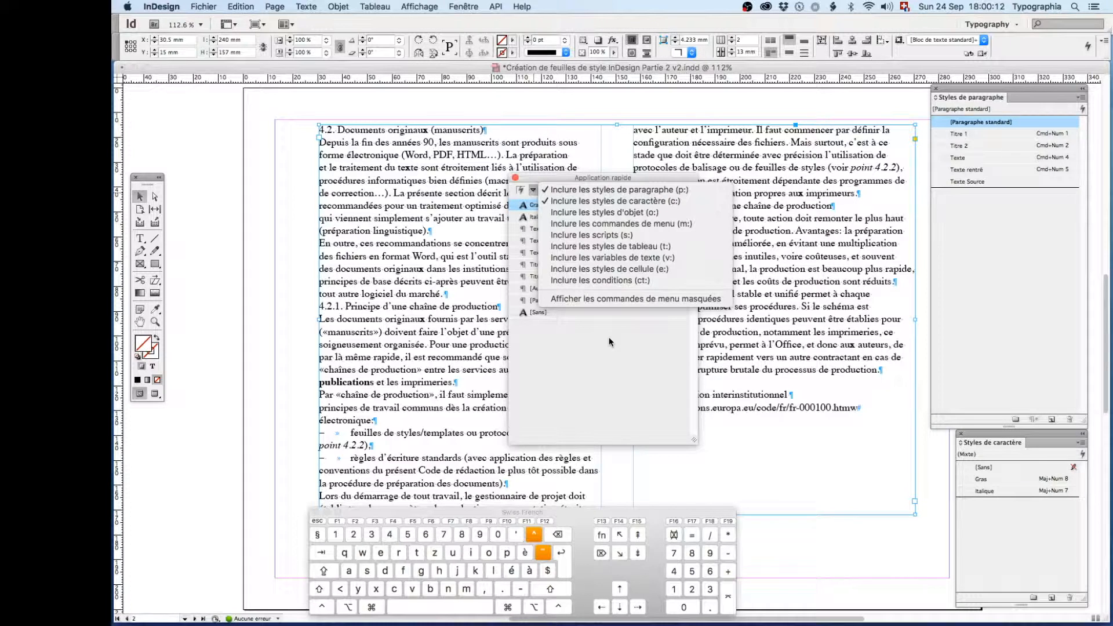
click(544, 174)
drag(545, 173, 533, 175)
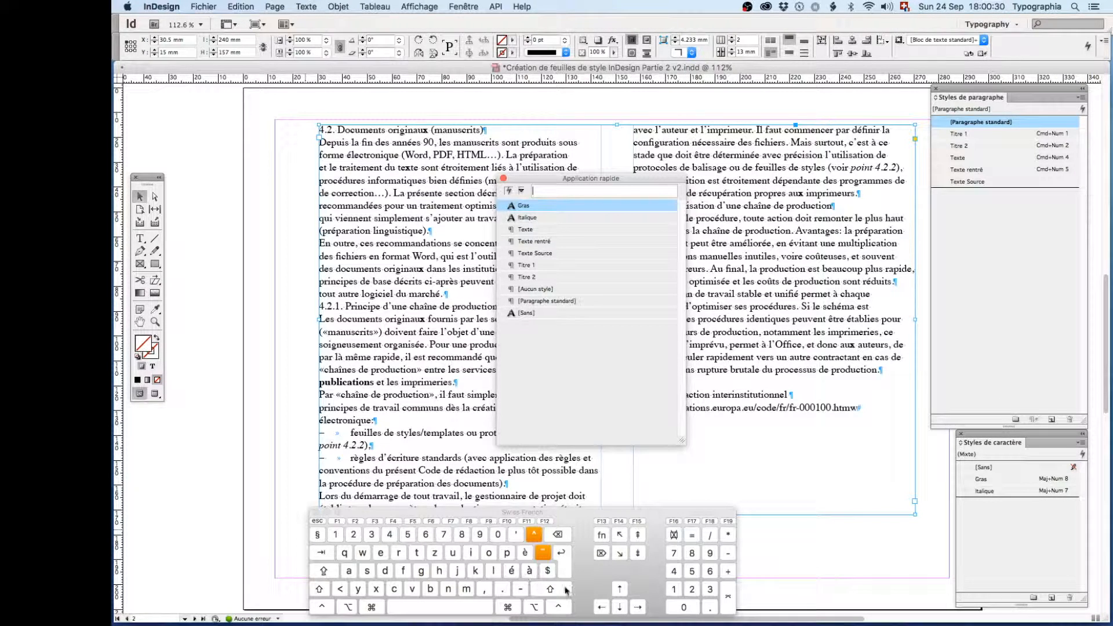
key(Escape)
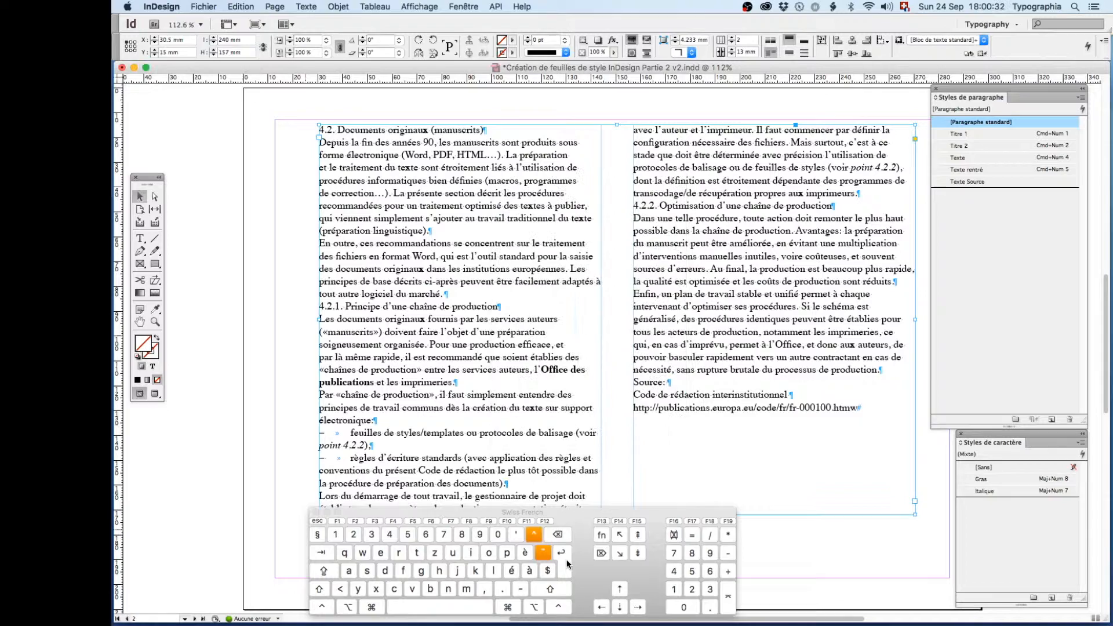
- Apply the Titre 1 style to heading 4.2 by searching Quick Apply for "t", and undo it
click(141, 239)
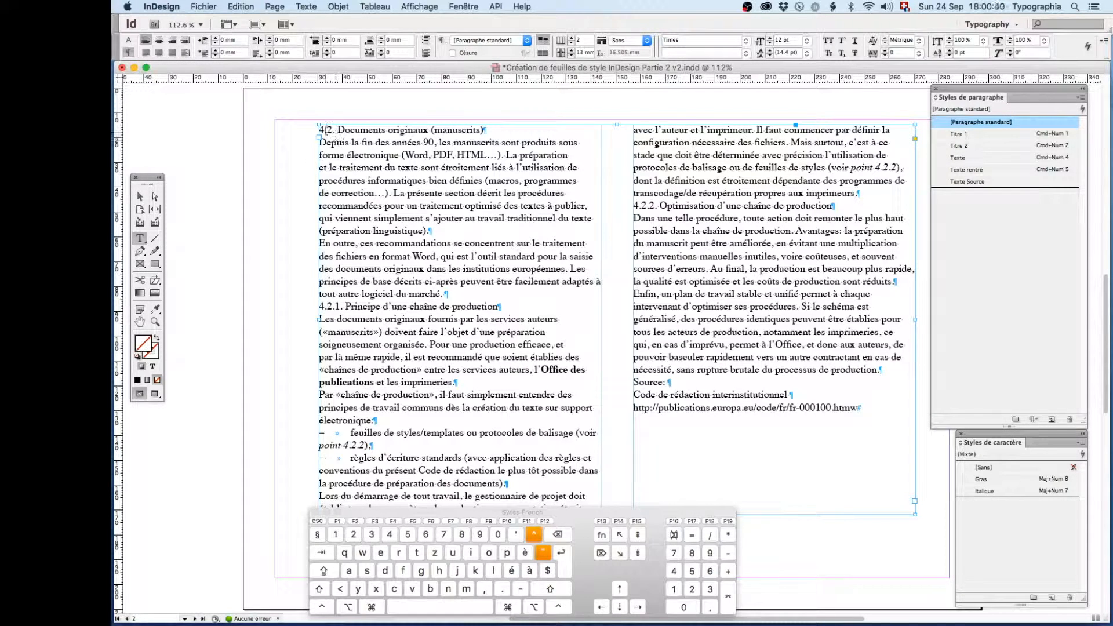
click(335, 124)
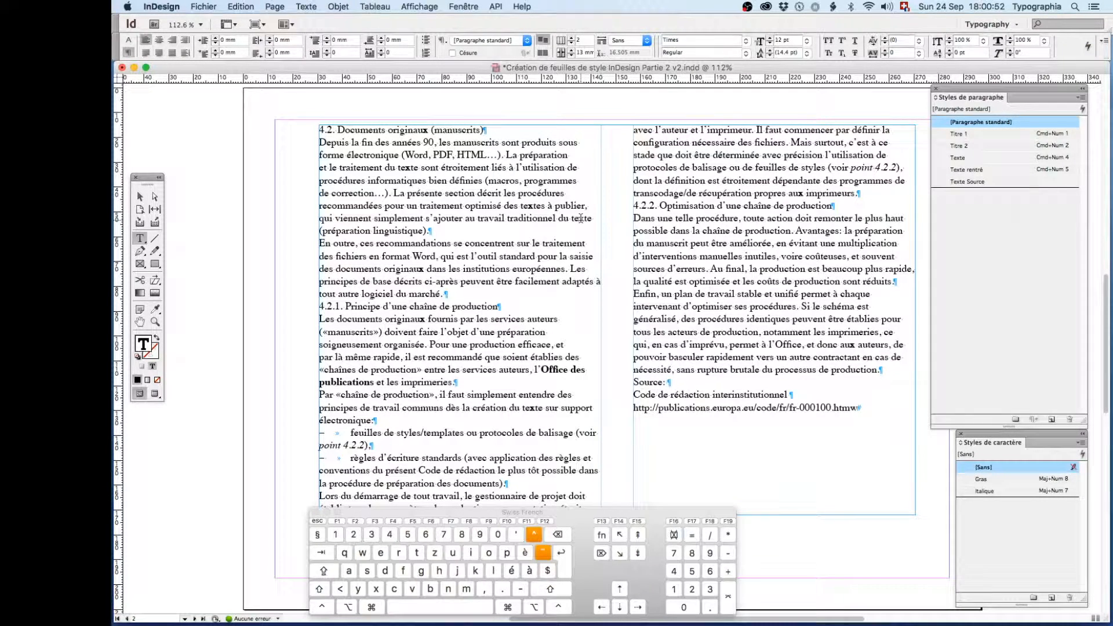
key(super)
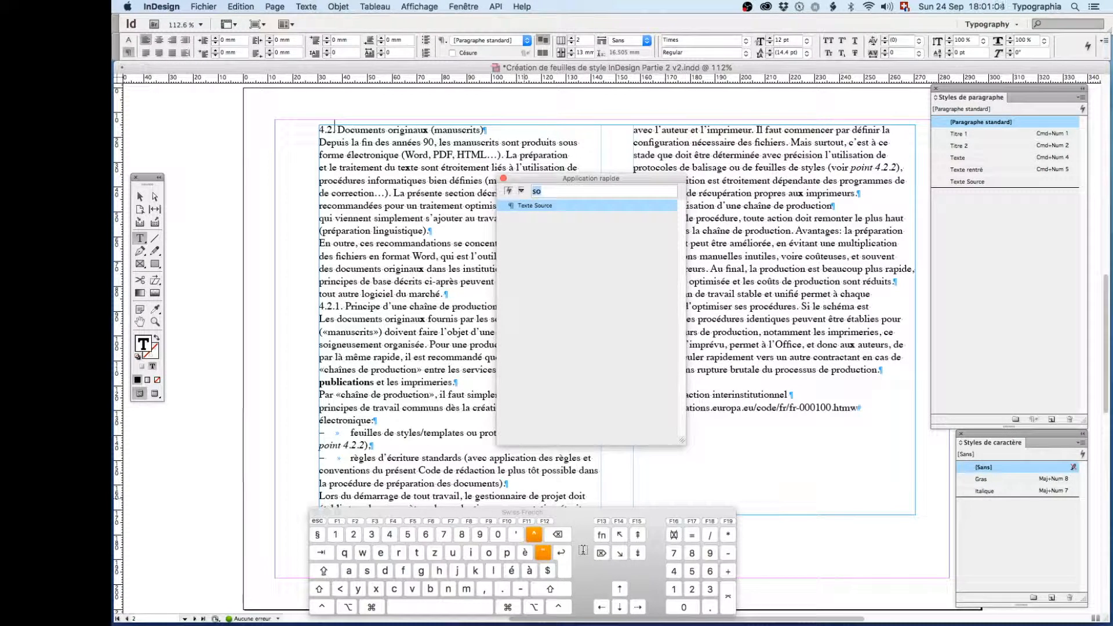
text(t)
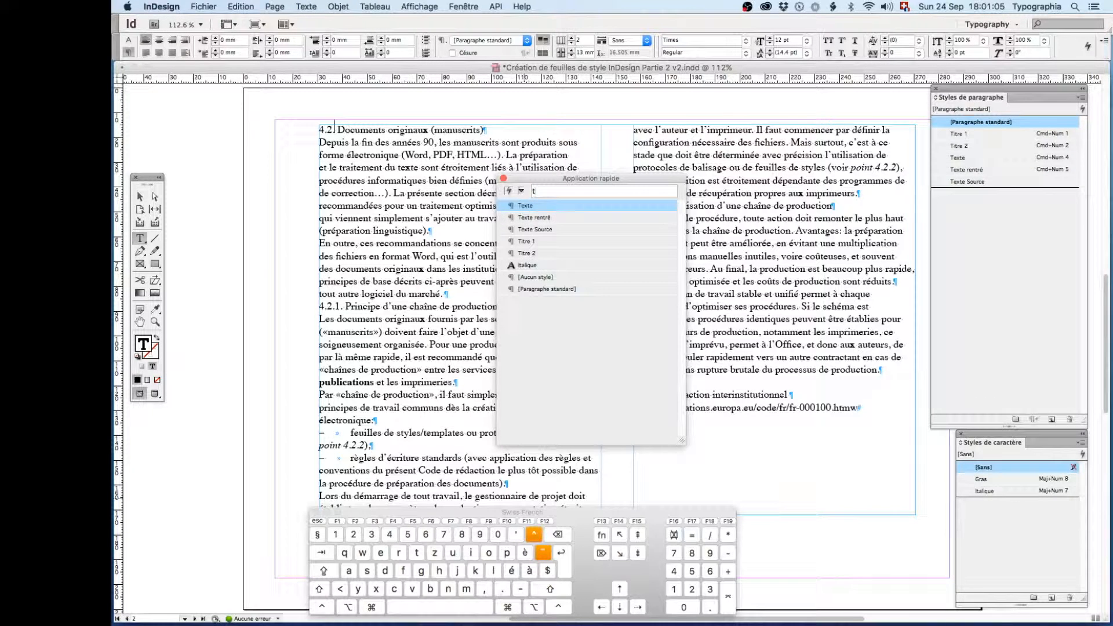
key(Down)
key(Down)
key(Down)
key(Down)
key(Down)
key(Down)
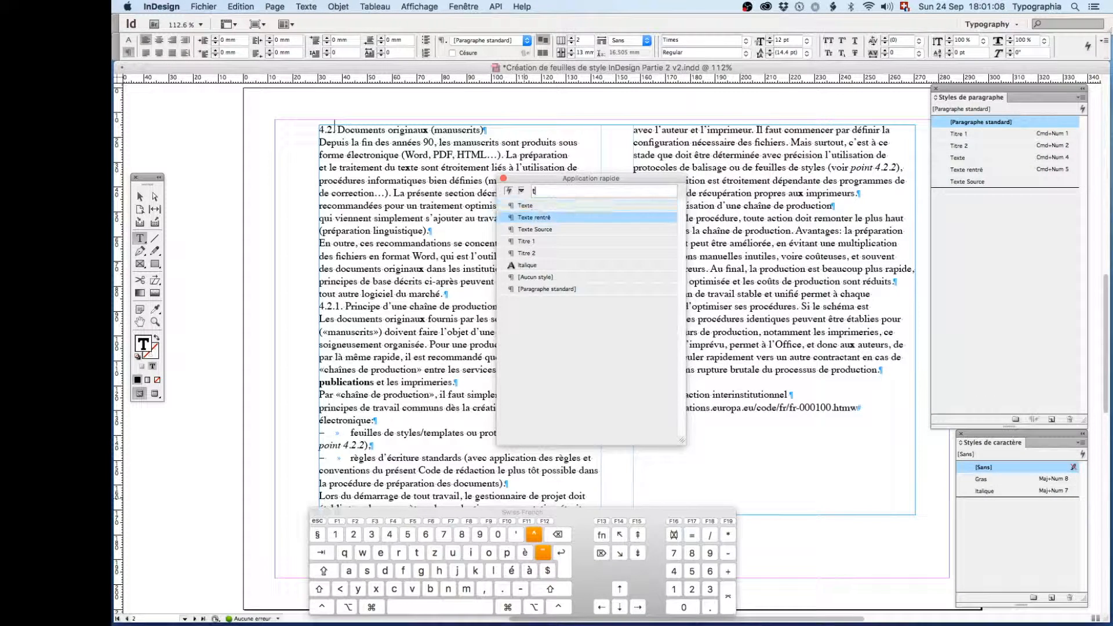
key(Up)
key(Up)
key(Up)
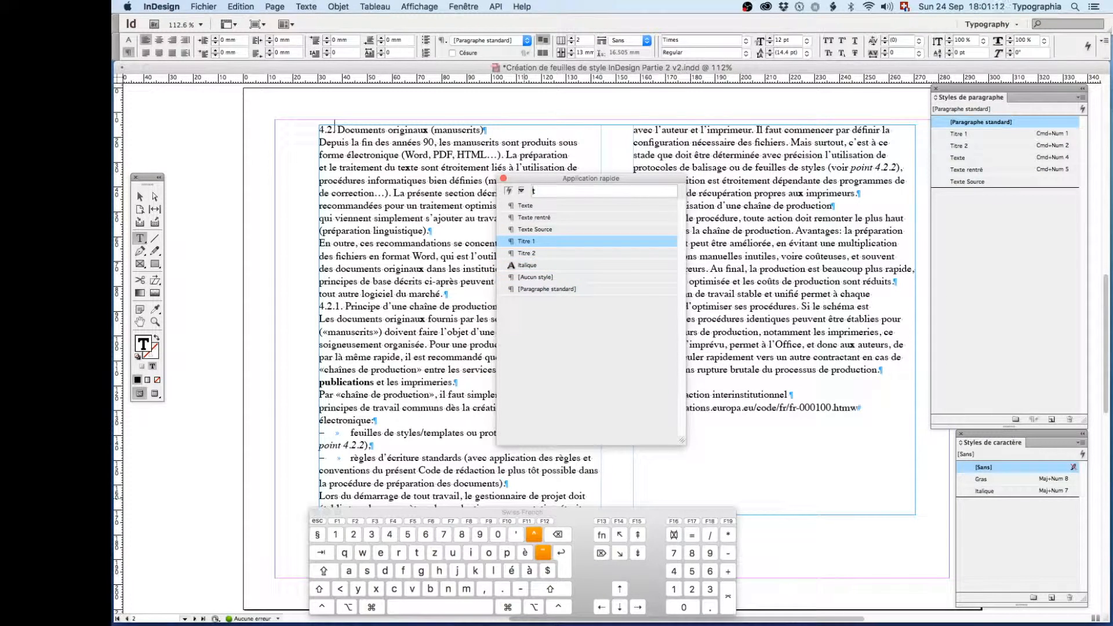
key(Return)
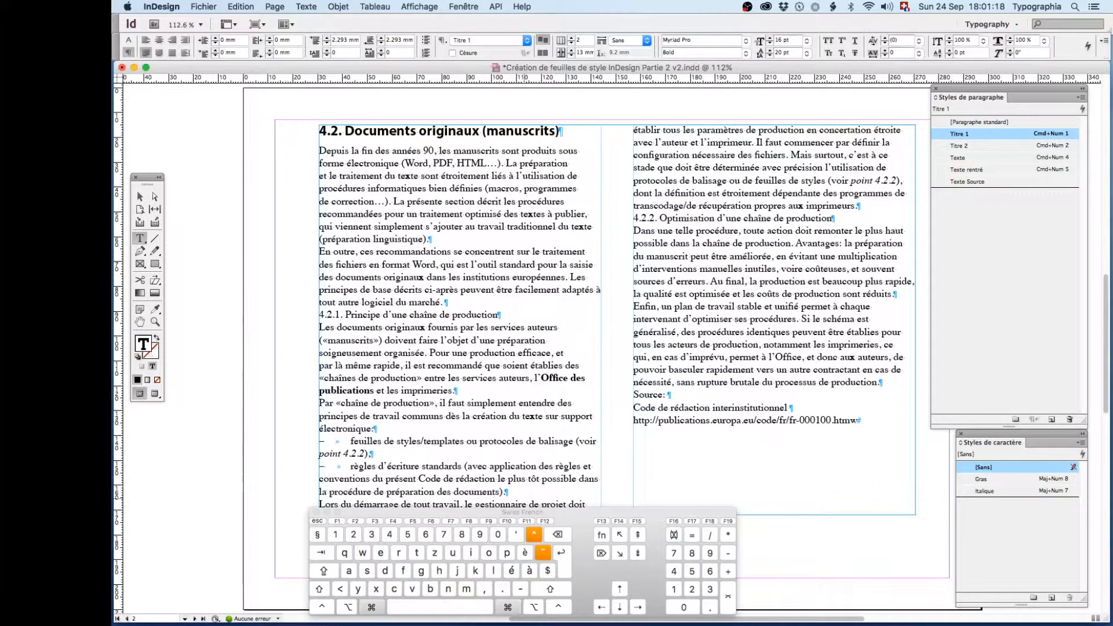
key(cmd+z)
- Apply the Titre 1 style to heading 4.2 by searching Quick Apply for "1"
key(cmd+Return)
text(t)
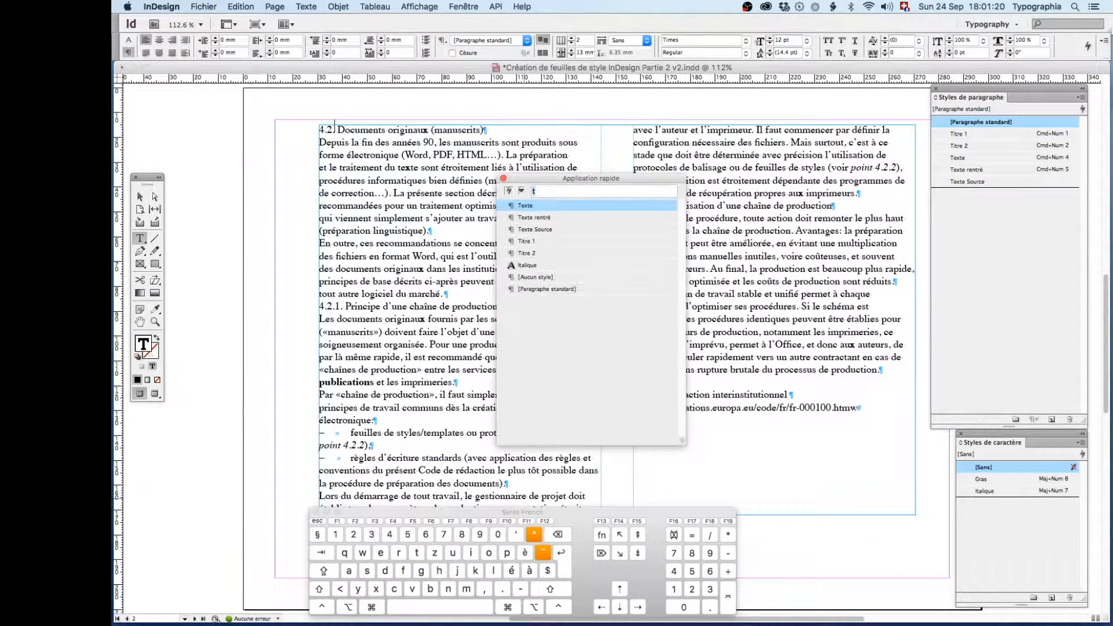
key(BackSpace)
text(1)
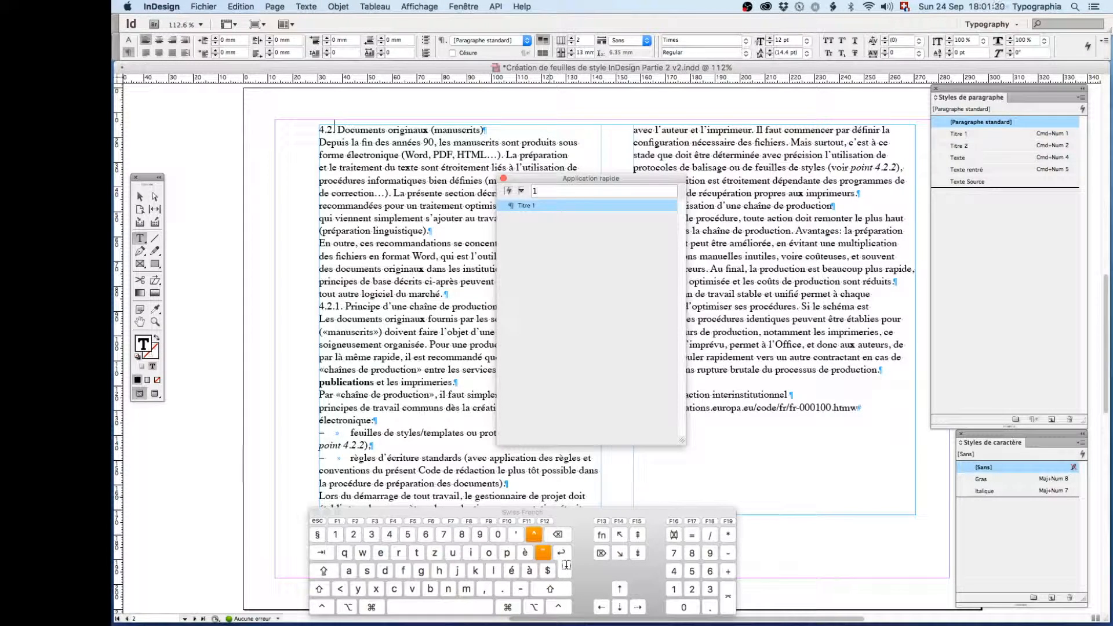
key(Return)
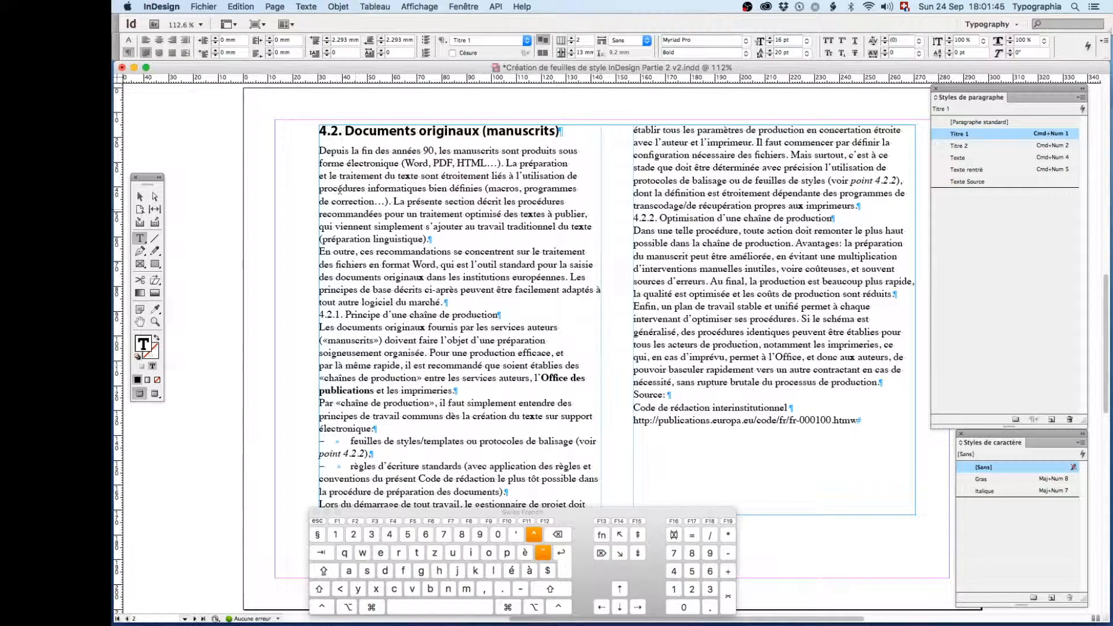
- Apply the Texte style to the first paragraph under heading 4.2 with Quick Apply, searching for "t"
key(super)
key(super)
key(super+Down)
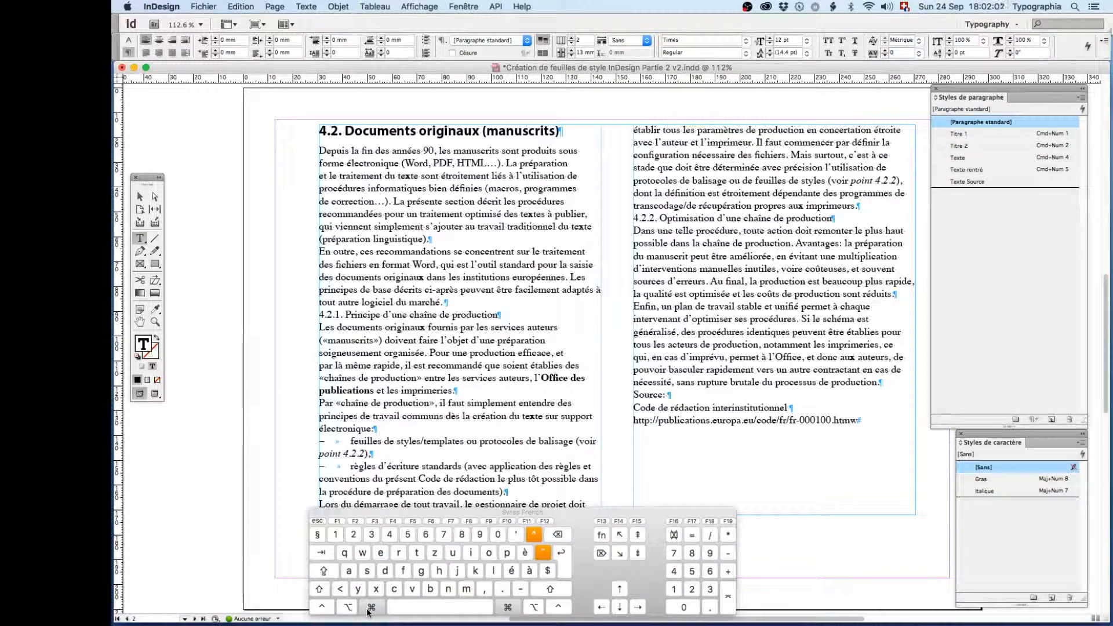
key(super+Return)
text(1)
text(t)
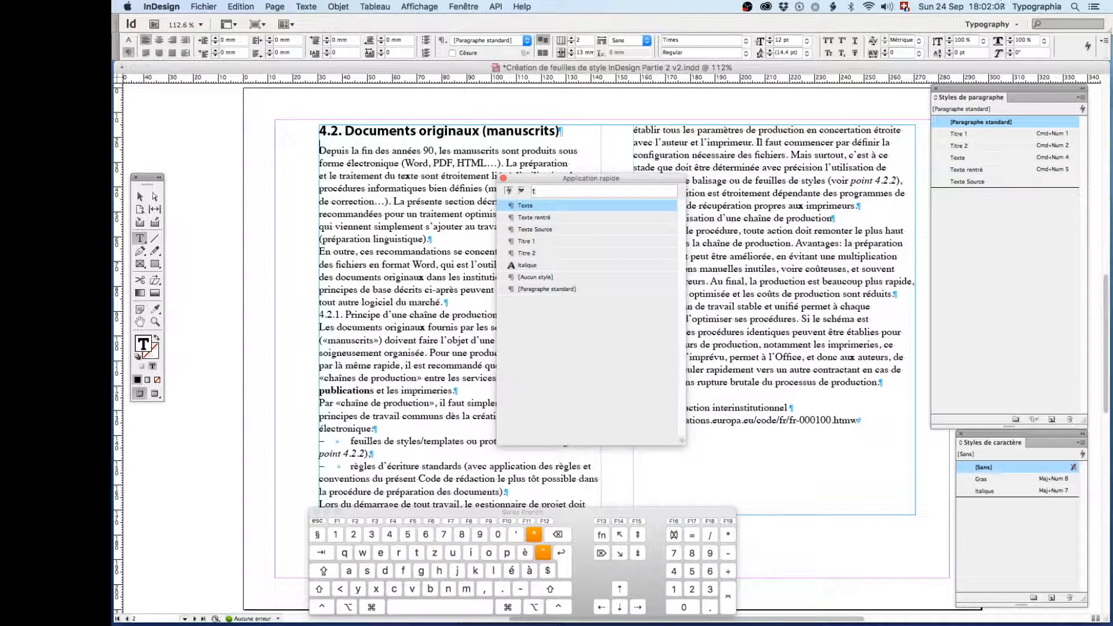
key(Return)
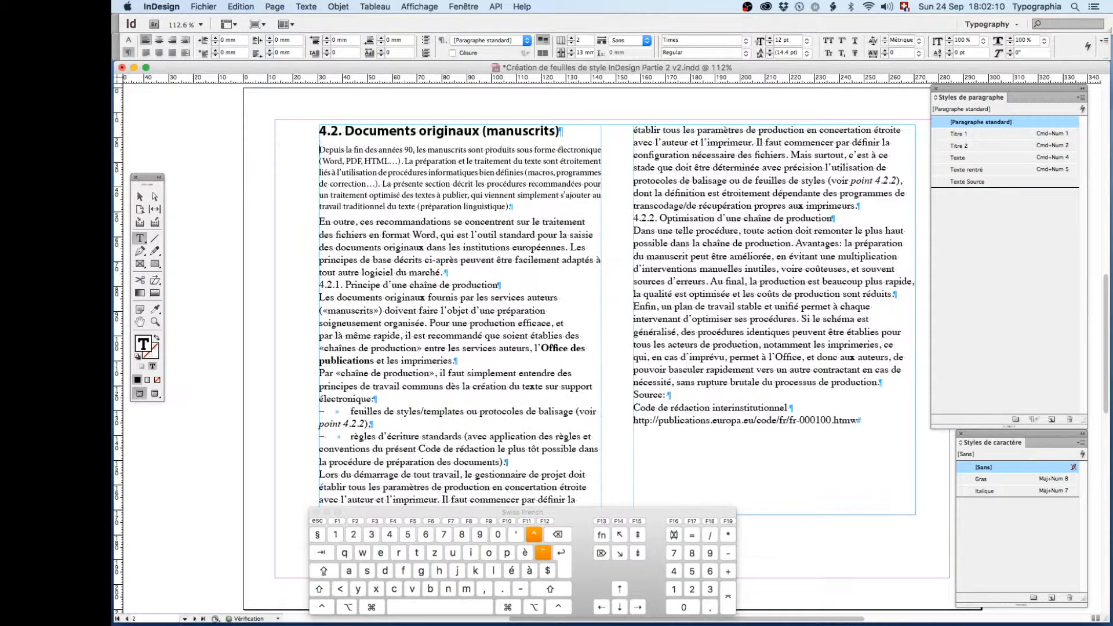
- Apply the Texte style to the paragraph beginning "En outre" with Quick Apply
key(Down)
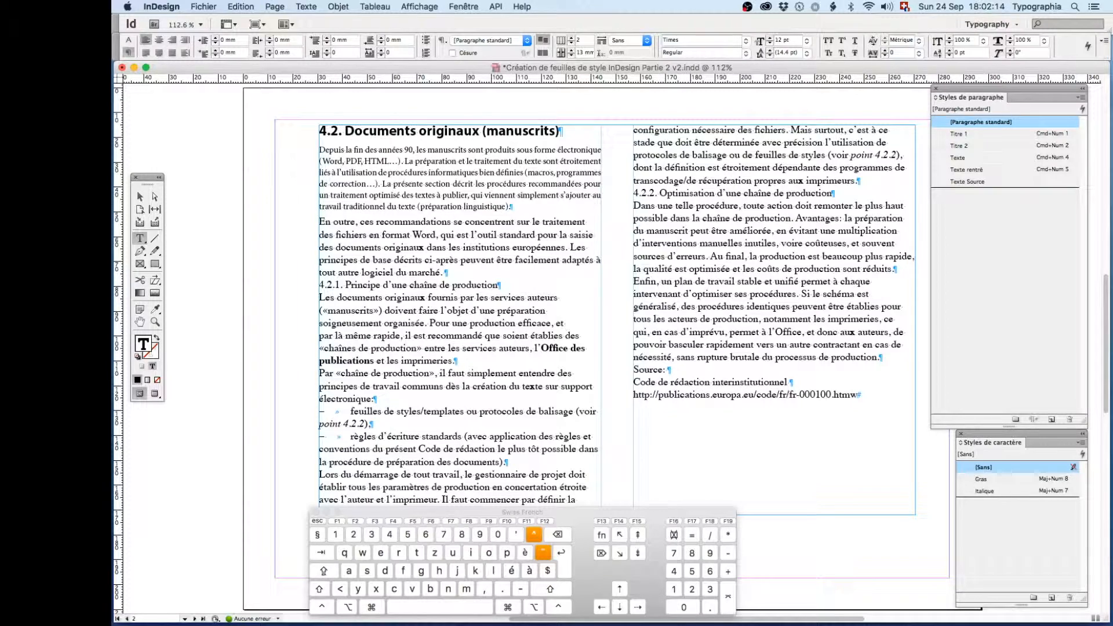
key(cmd+Return)
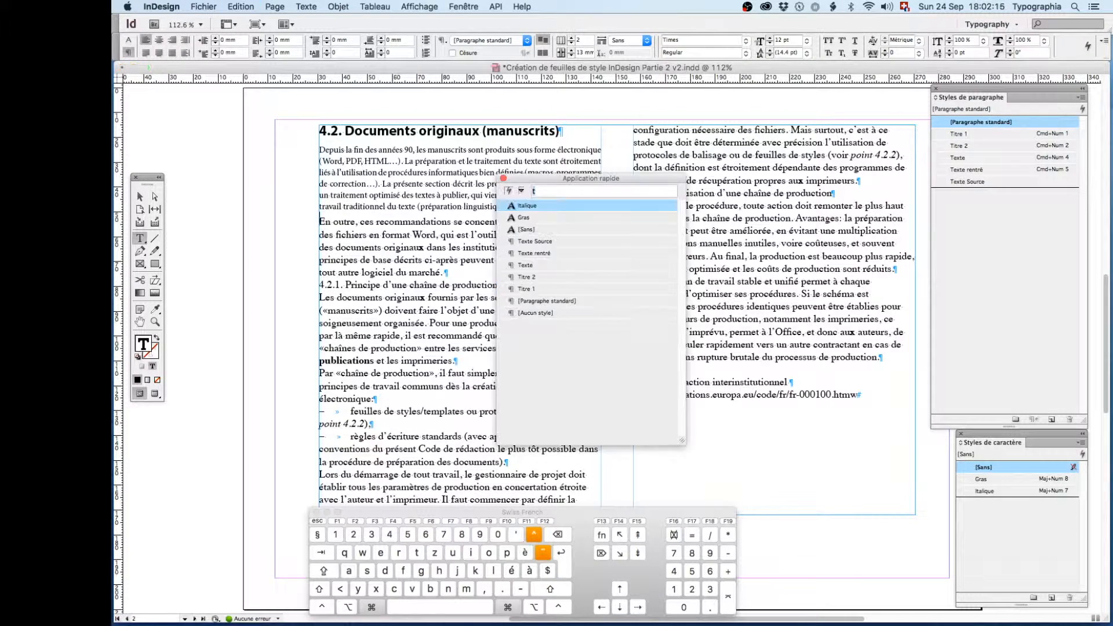
text(t)
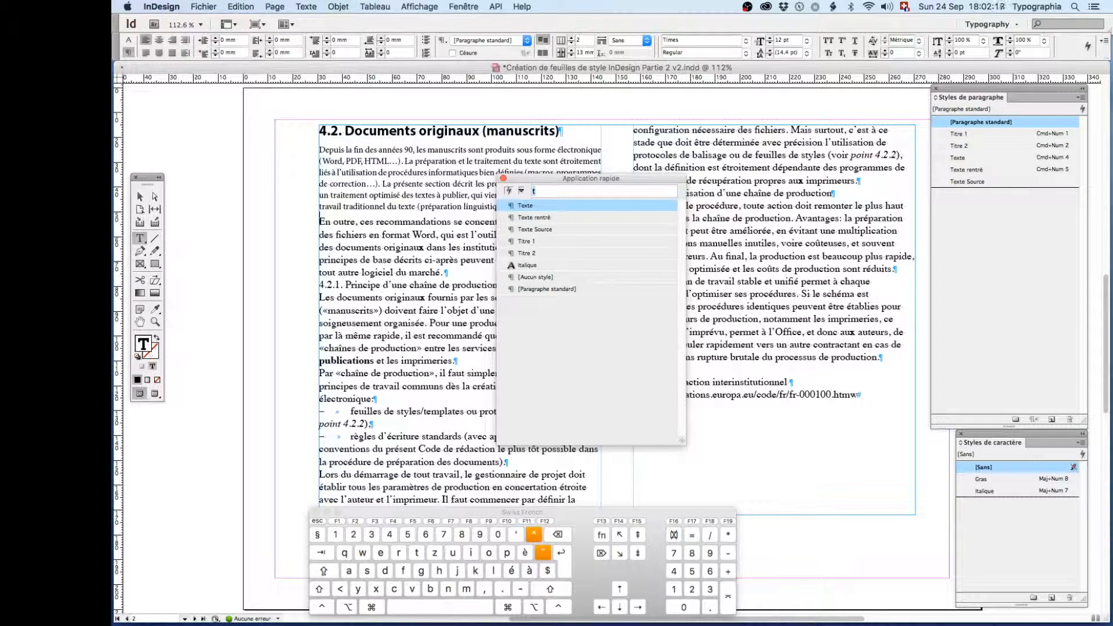
key(Return)
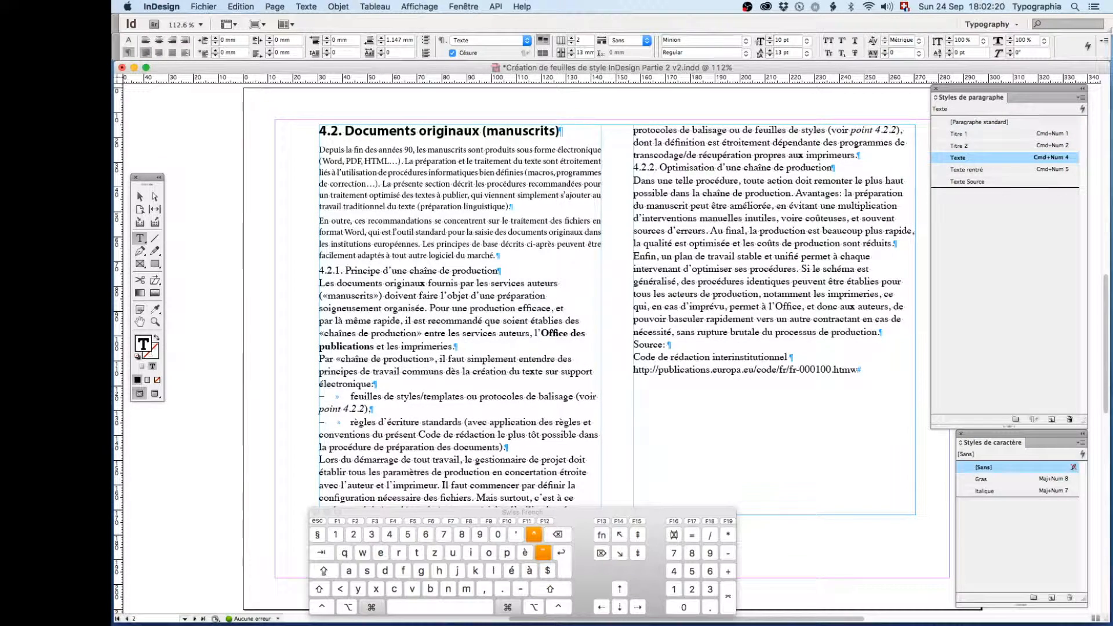
- Apply the Titre 2 style to heading 4.2.1 by searching Quick Apply for "2"
key(super+Down)
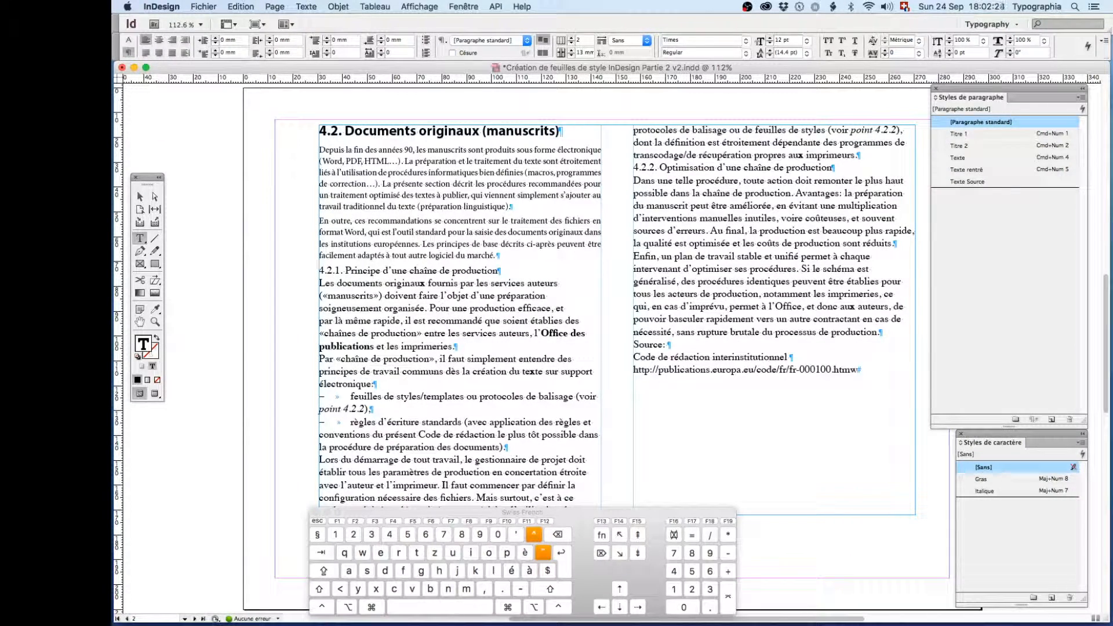
key(super+Return)
text(t)
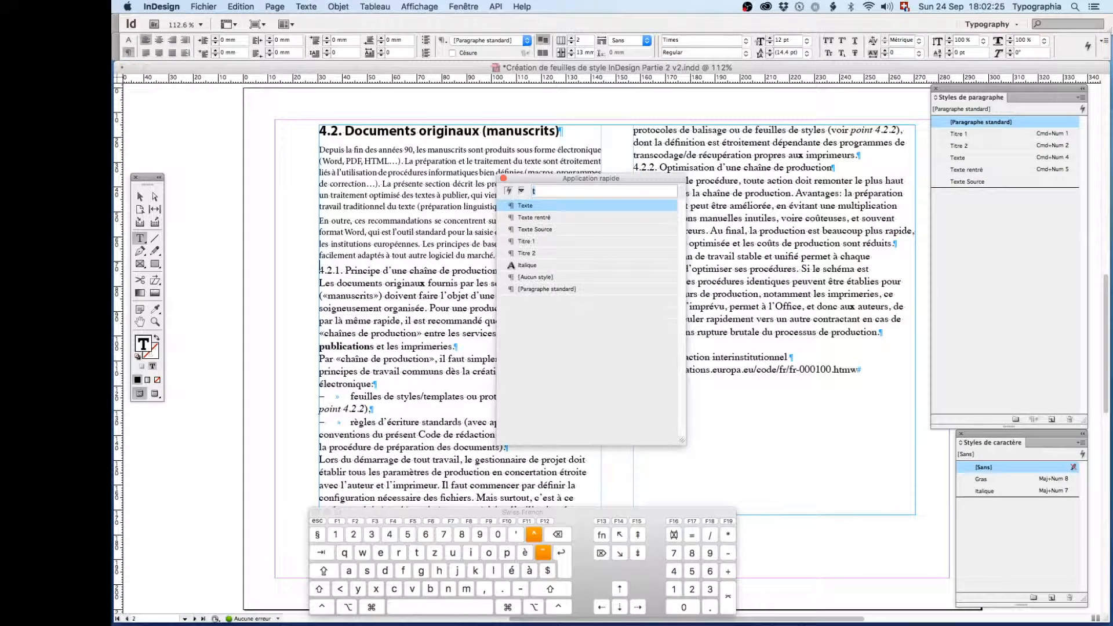
key(BackSpace)
text(2)
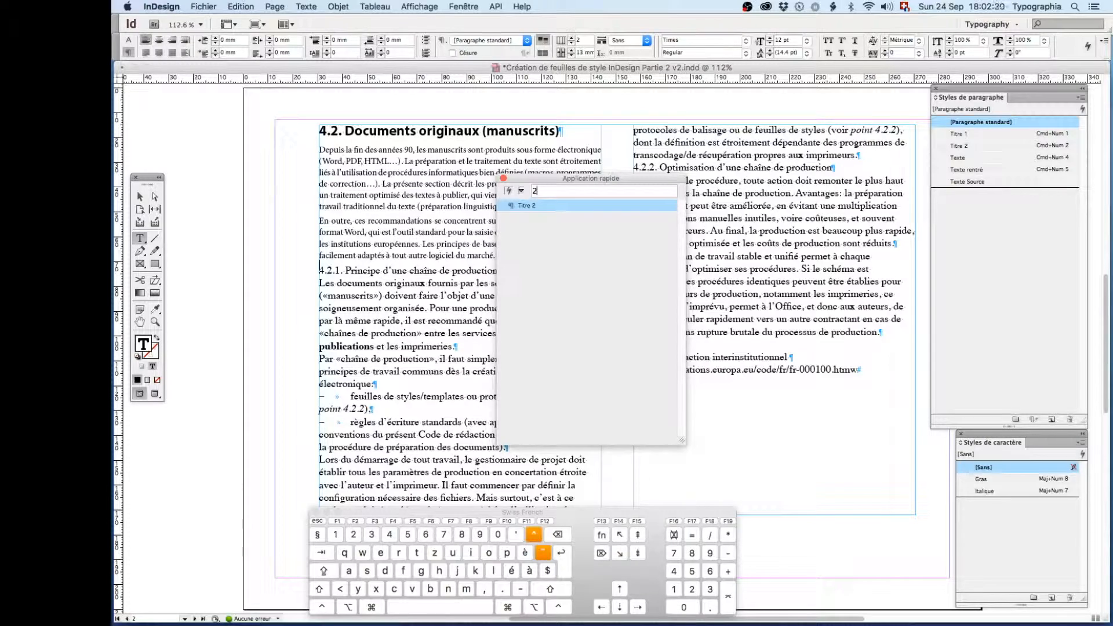
key(Return)
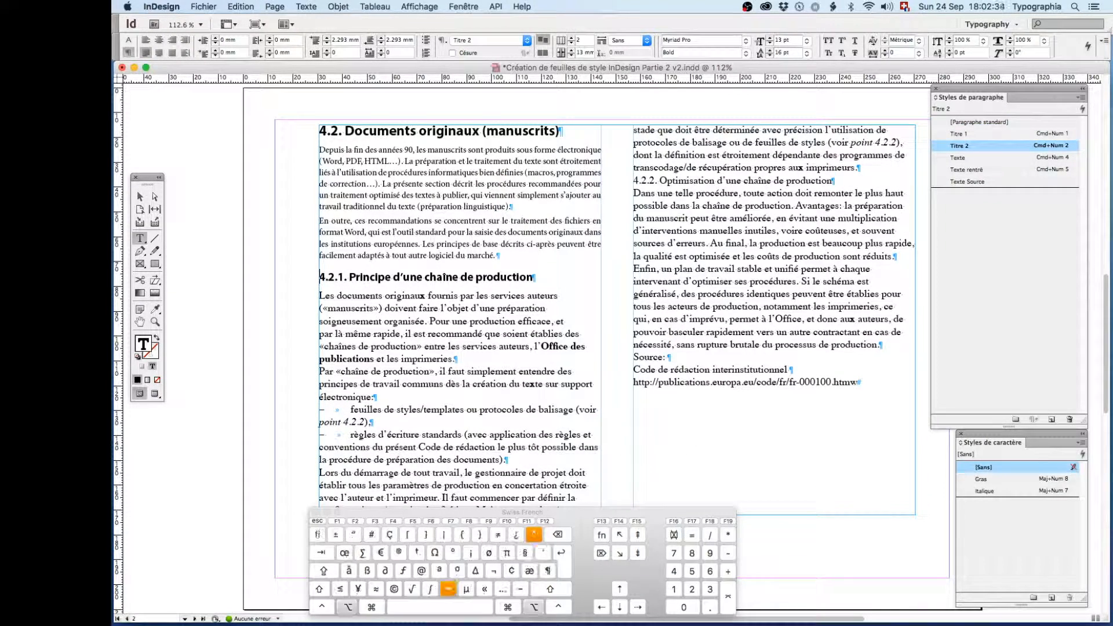
- Select the two paragraphs directly below heading 4.2.1 and apply the Texte style with Quick Apply, searching for "t"
key(super+Down)
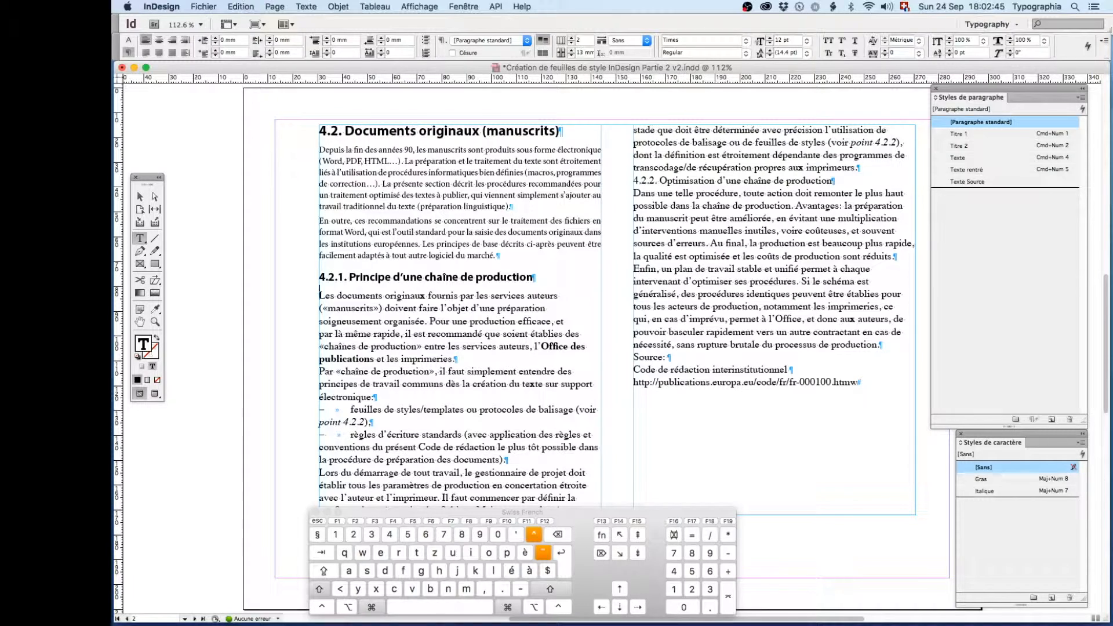
key(super+shift+Down)
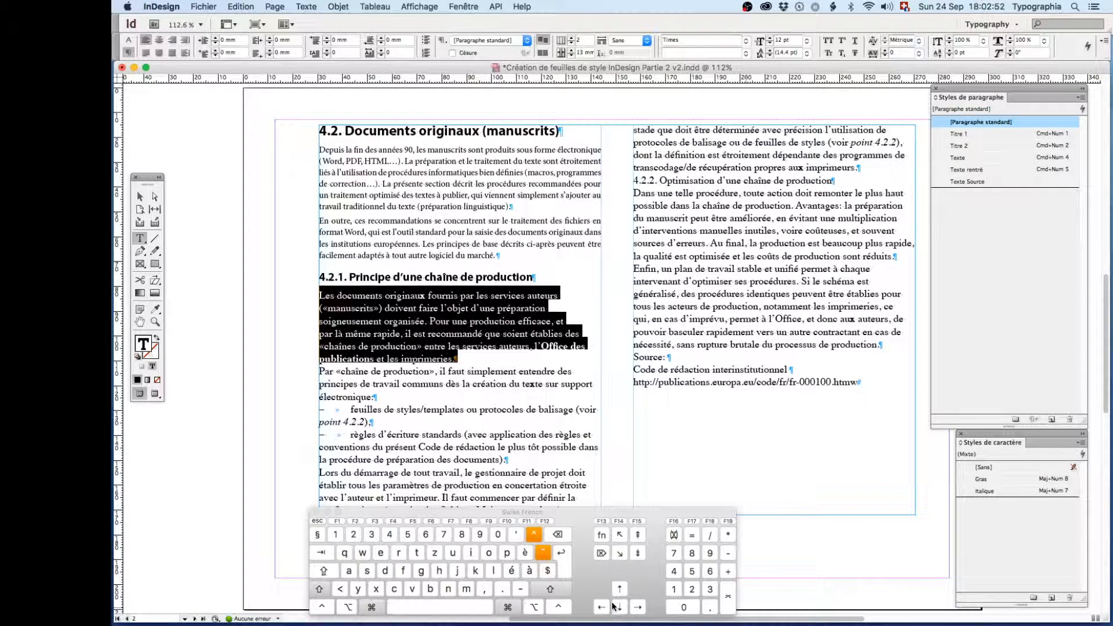
key(super+shift+Down)
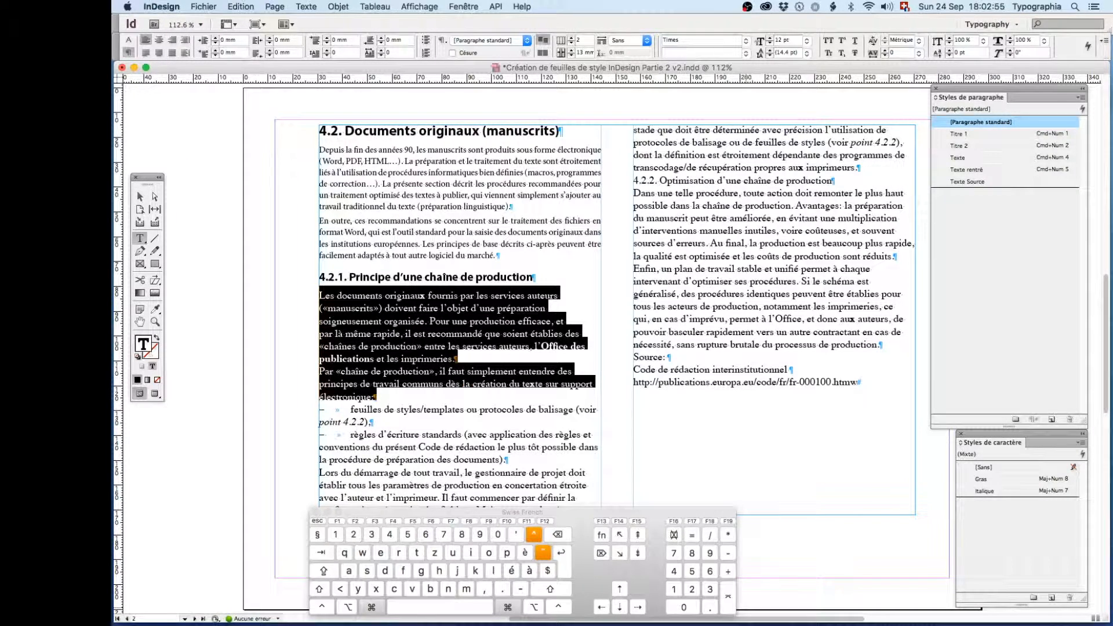
key(super+Return)
text(2)
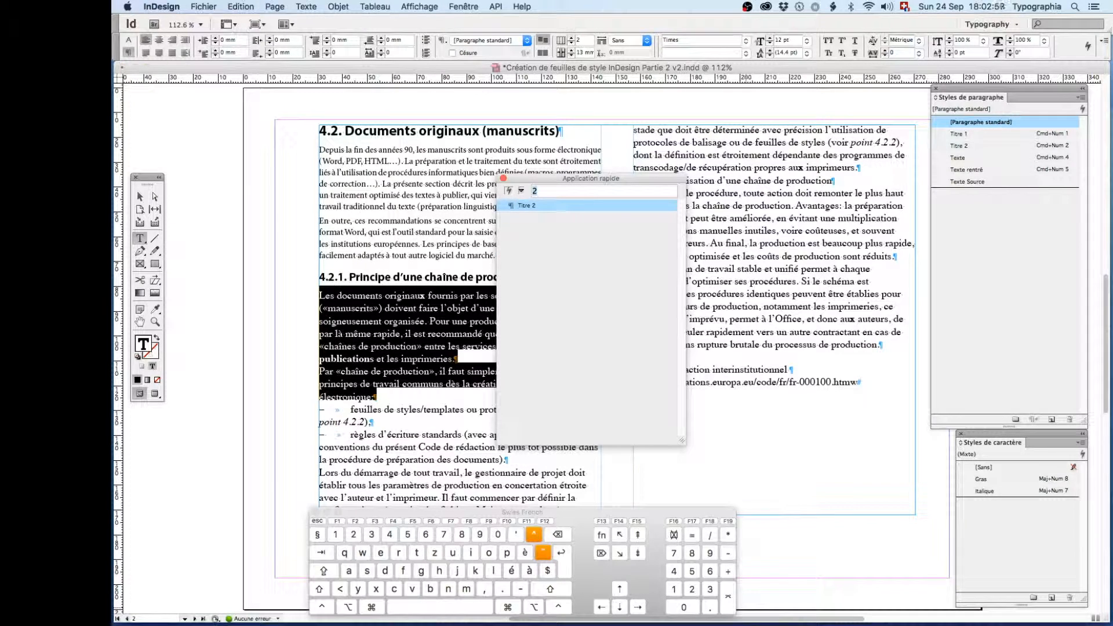
key(BackSpace)
text(t)
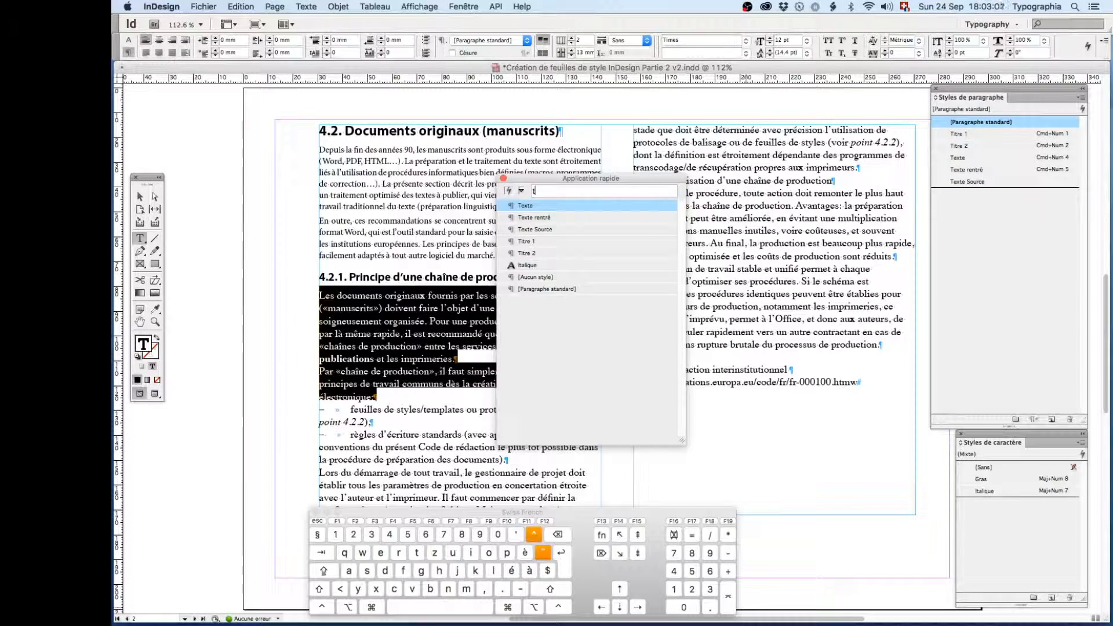
key(Return)
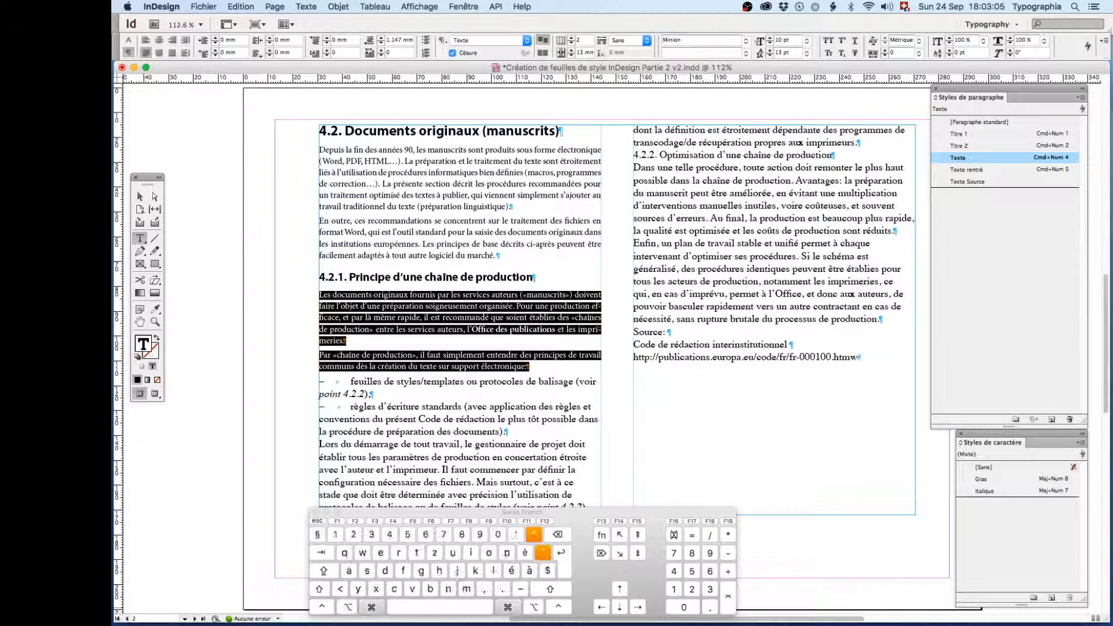
- Select the two dash-list paragraphs, apply the Texte rentré style by searching Quick Apply for "r", and deselect them
key(super+Down)
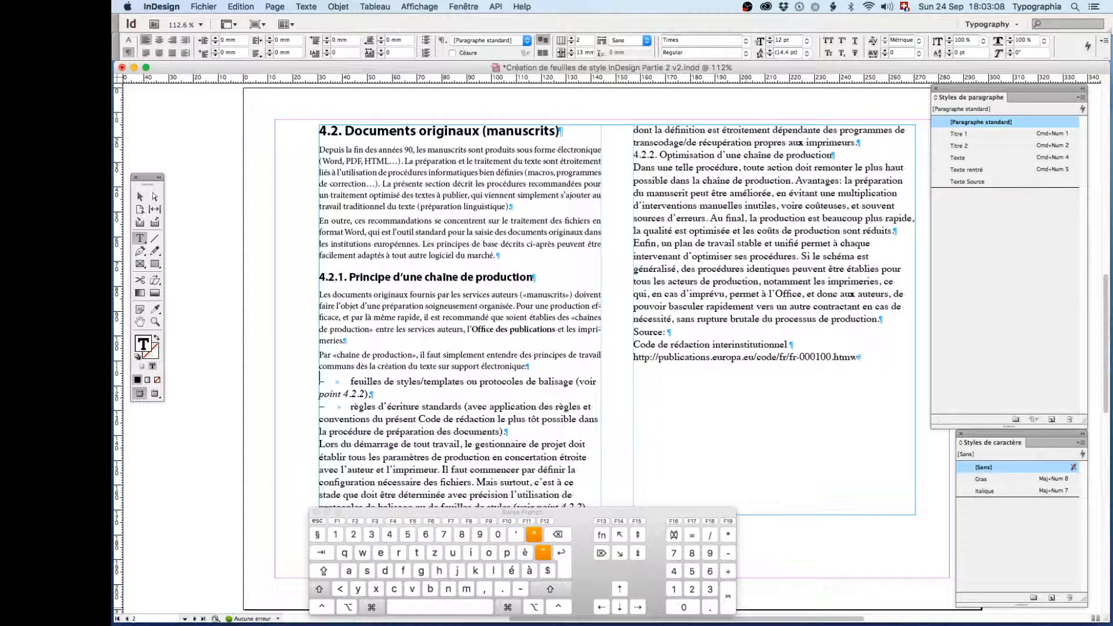
key(shift+super+Down)
key(shift+super+Down)
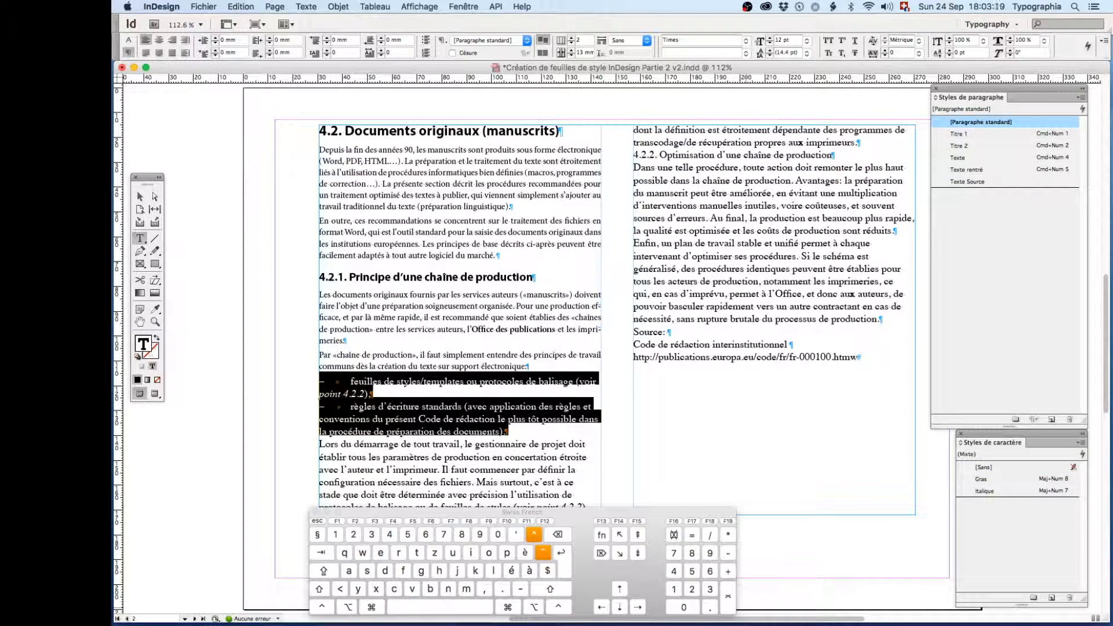
key(super+Return)
text(t)
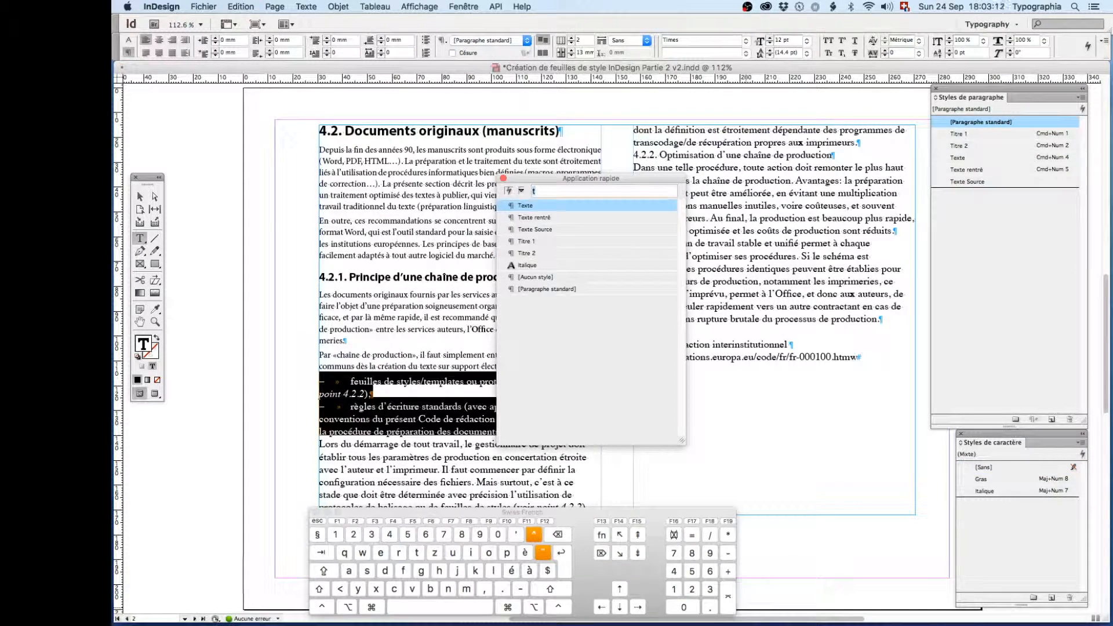
key(BackSpace)
text(r)
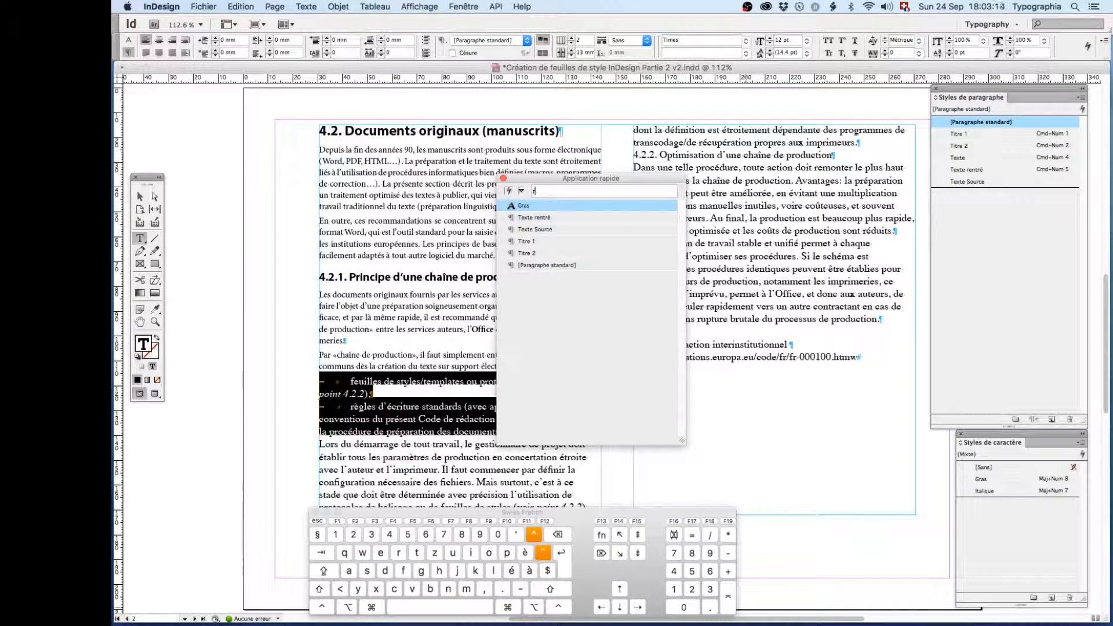
key(Down)
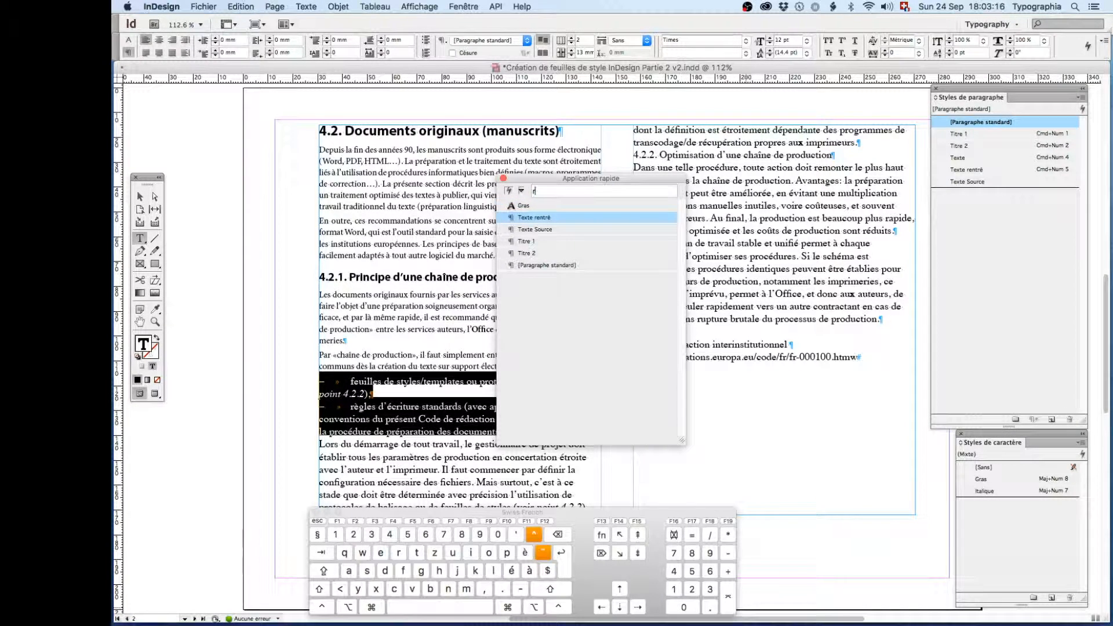
key(Return)
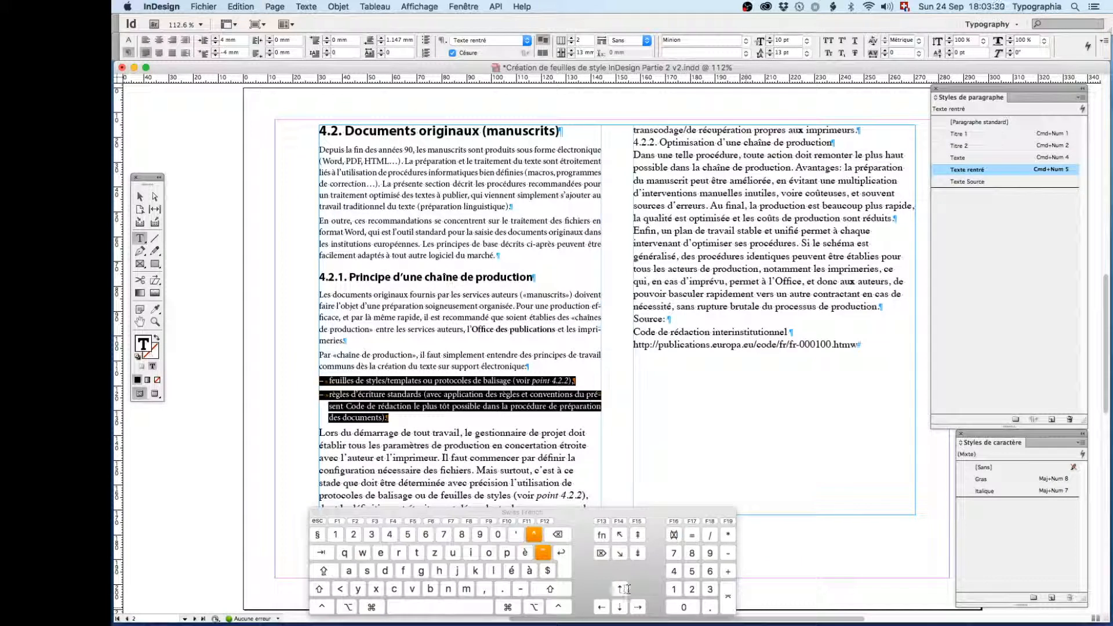
click(320, 396)
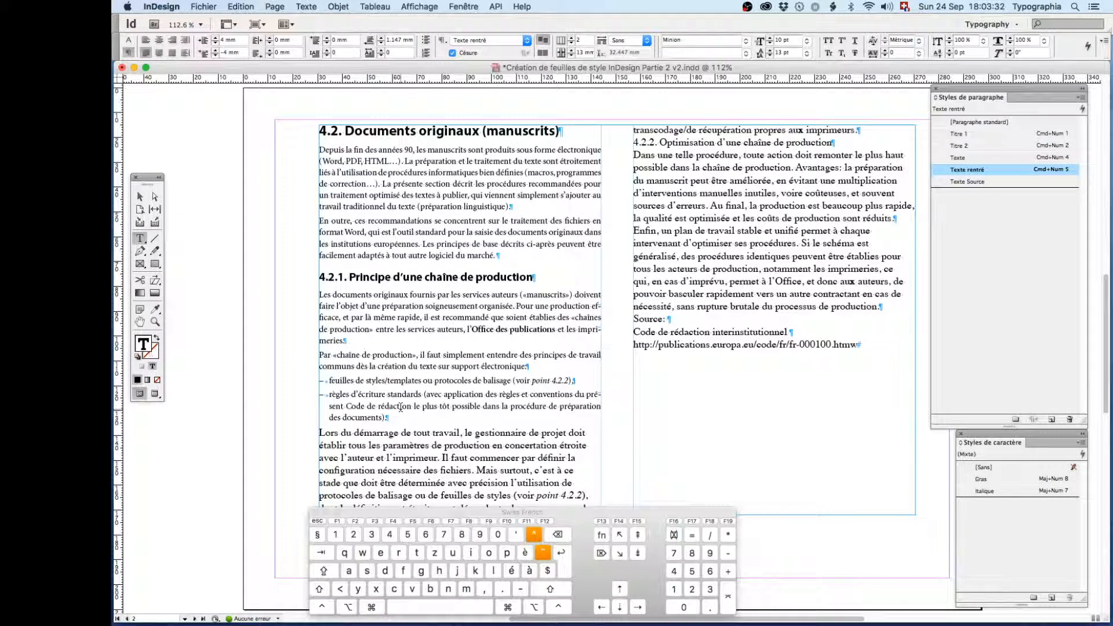